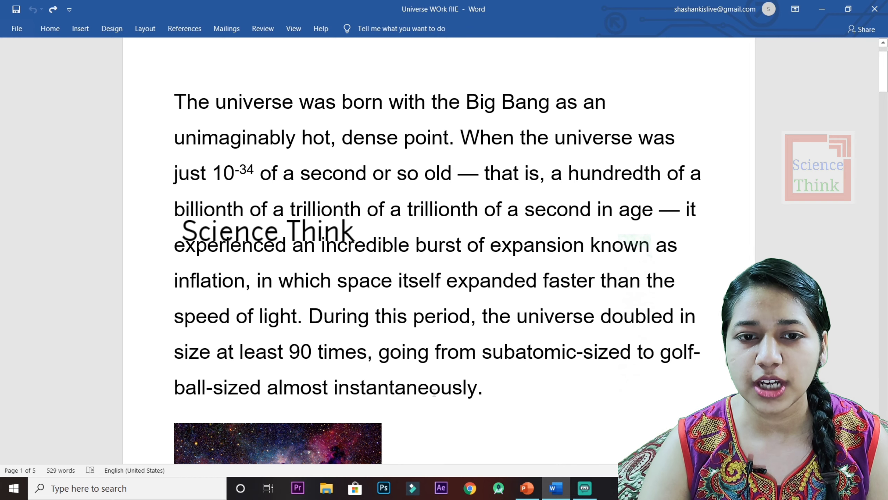
Select the text from 'During' to 'subatomic-sized', then clear the selection.
mouse_move(309, 315)
mouse_down()
mouse_move(347, 317)
mouse_move(432, 351)
mouse_move(596, 347)
mouse_up()
click(595, 351)
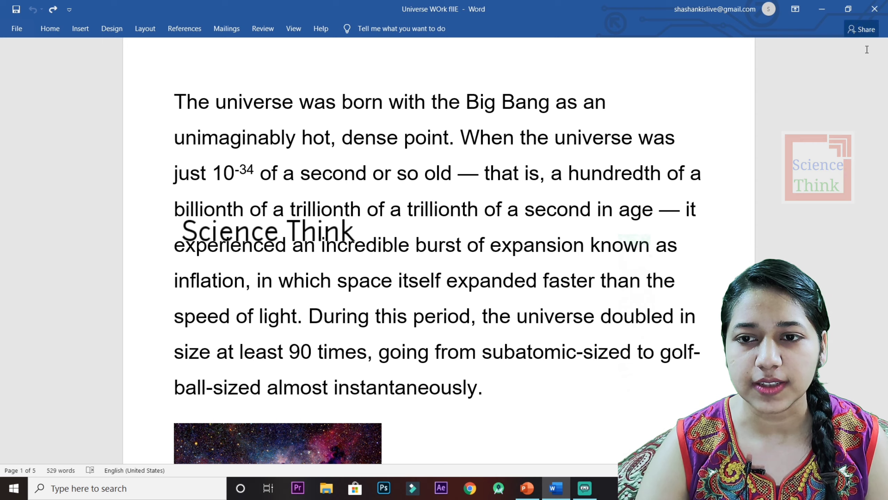
mouse_move(883, 97)
scroll(614, 367, down, 3)
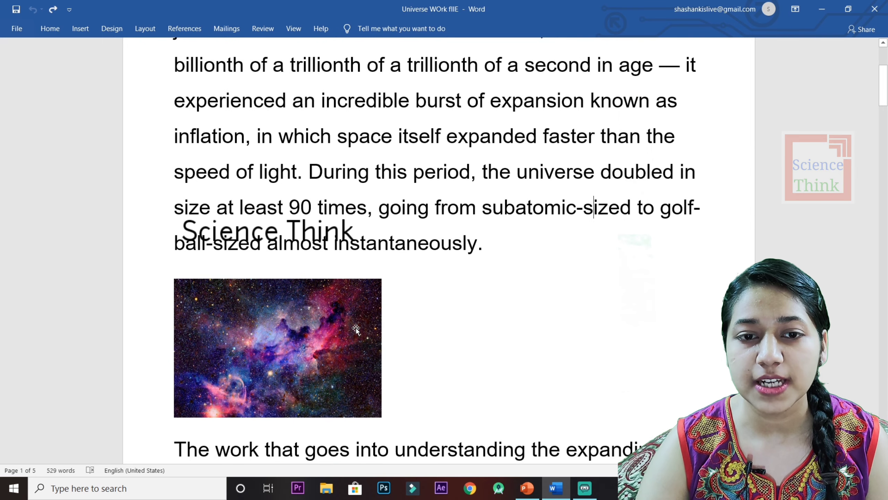
Open and dismiss the galaxy image's context menu, then show the 'Microsoft Word Shortcut Keys' title slide.
click(332, 338)
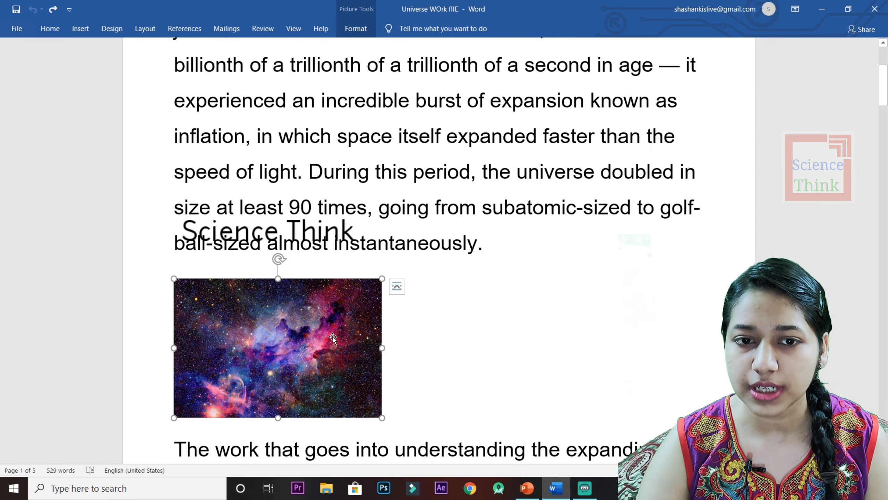
right_click(336, 371)
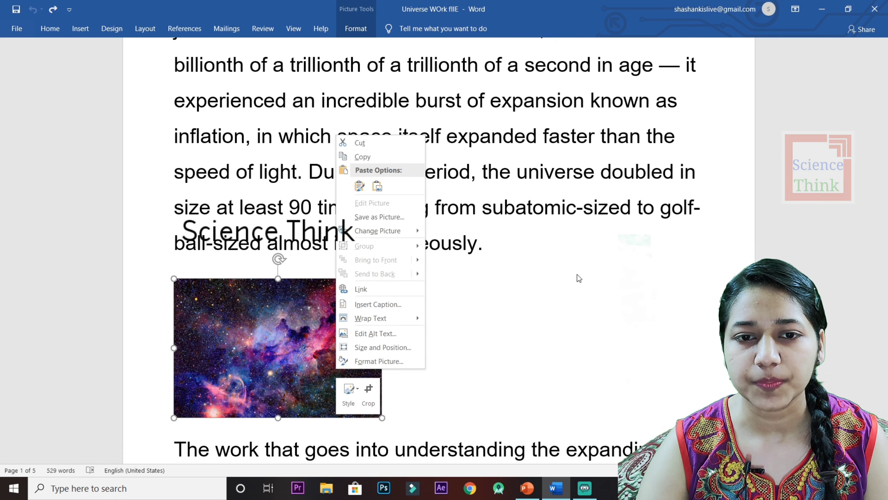
key(Escape)
click(628, 349)
scroll(629, 350, up, 3)
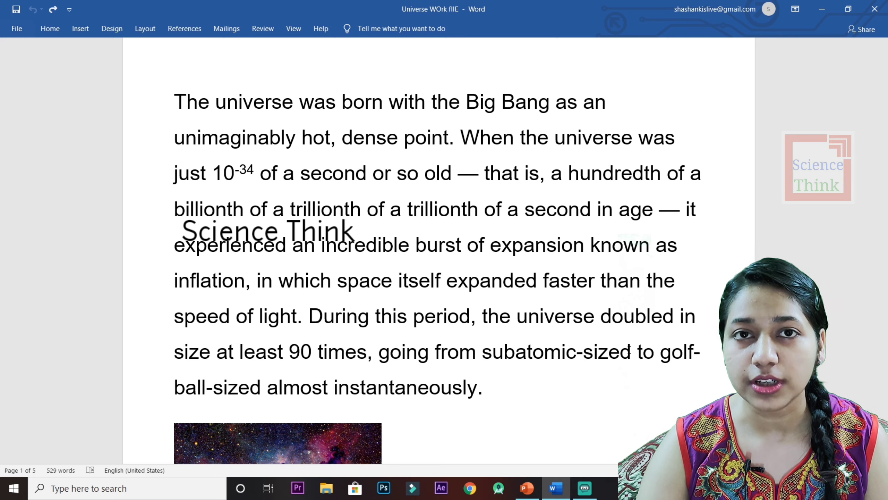
click(527, 488)
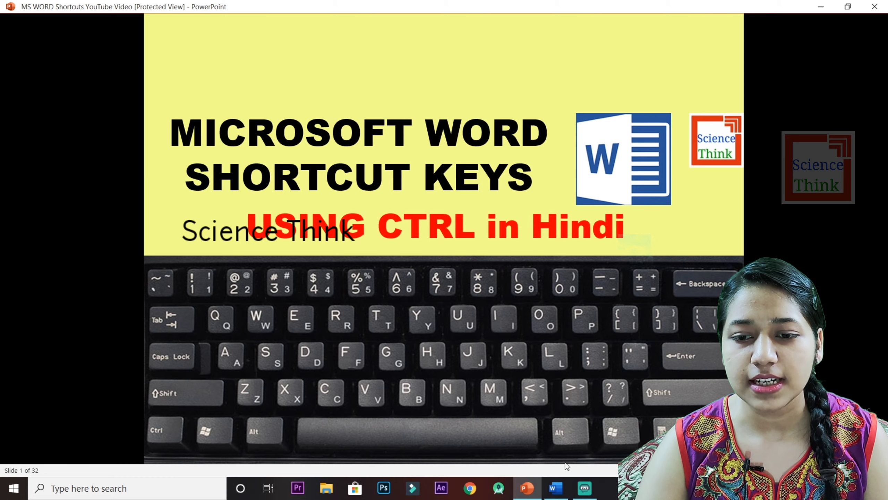
Switch to Word and back, then advance the deck to slide 2, 'CTRL + O'.
click(556, 488)
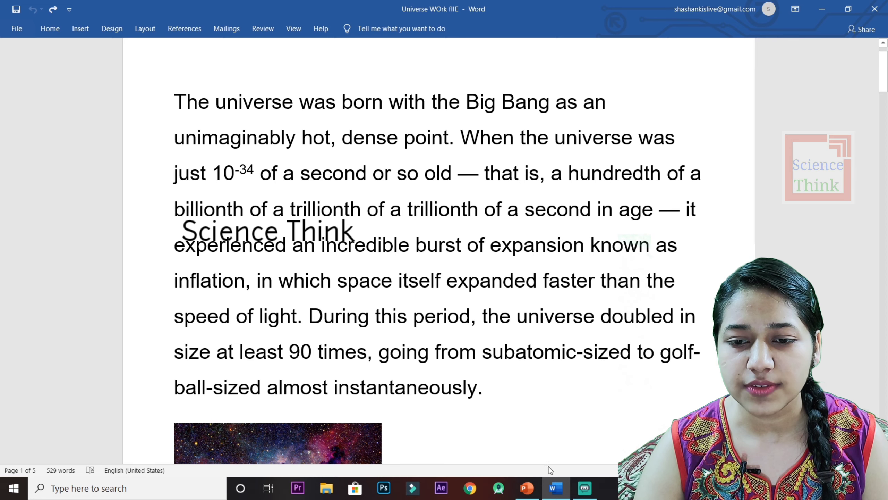
click(527, 487)
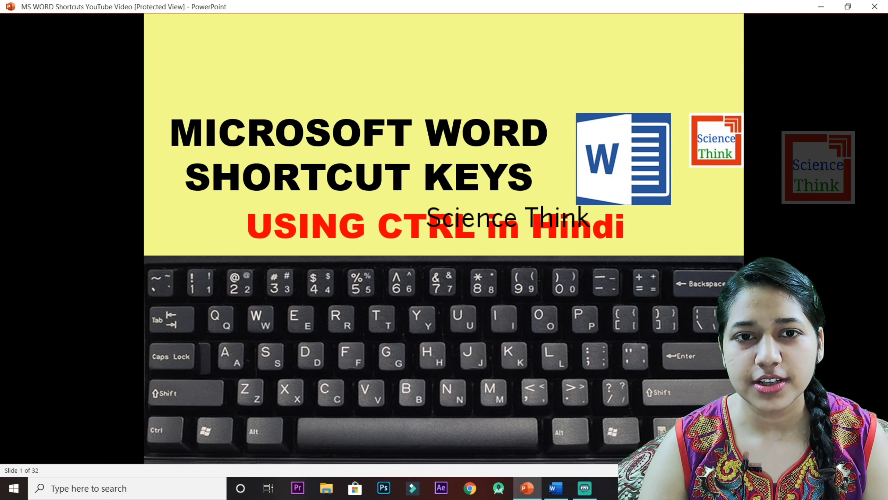
key(Right)
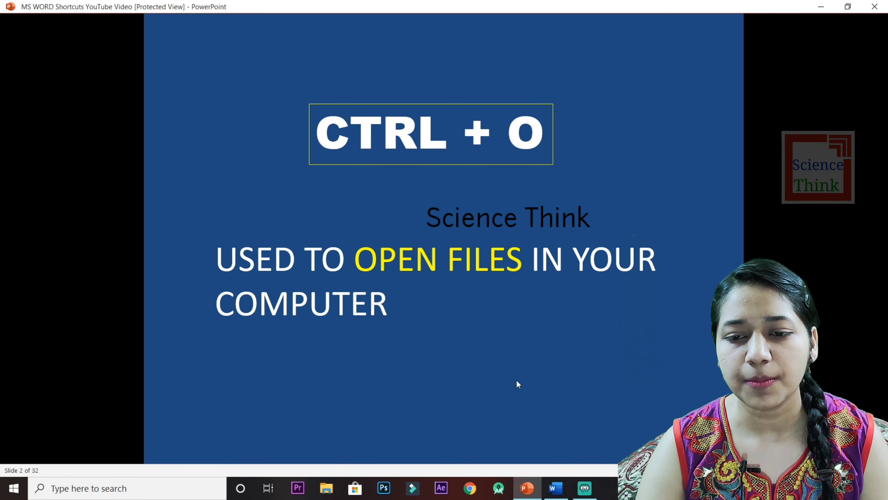
click(562, 495)
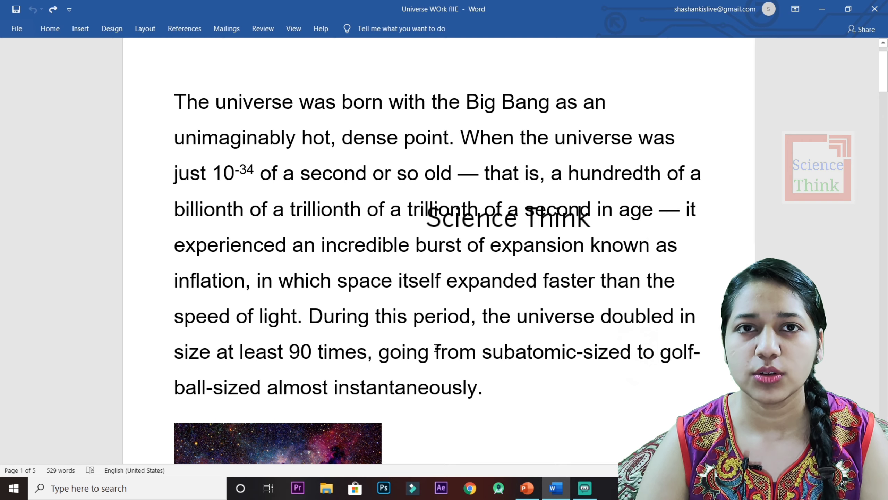
key(ctrl+o)
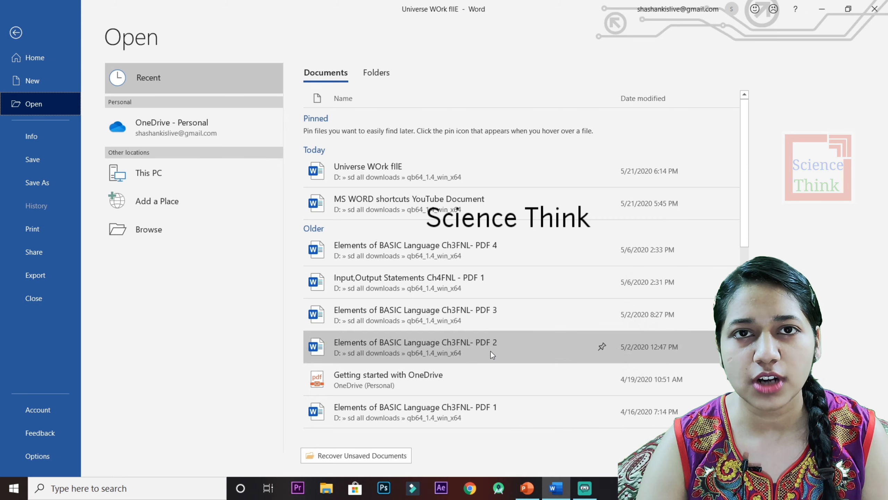
scroll(504, 285, down, 3)
scroll(481, 227, up, 3)
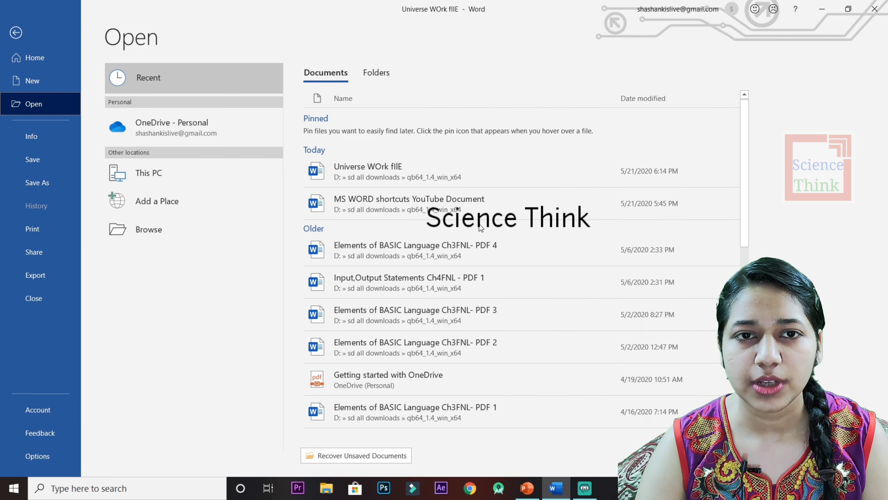
key(Escape)
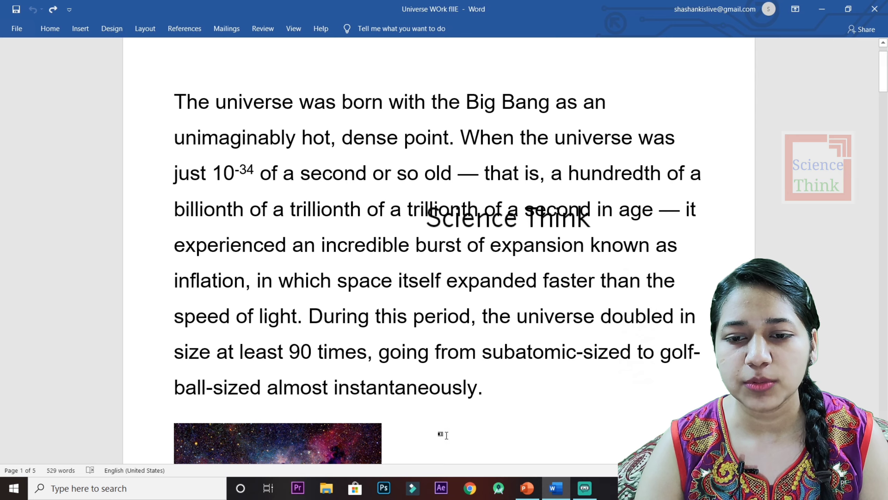
click(534, 492)
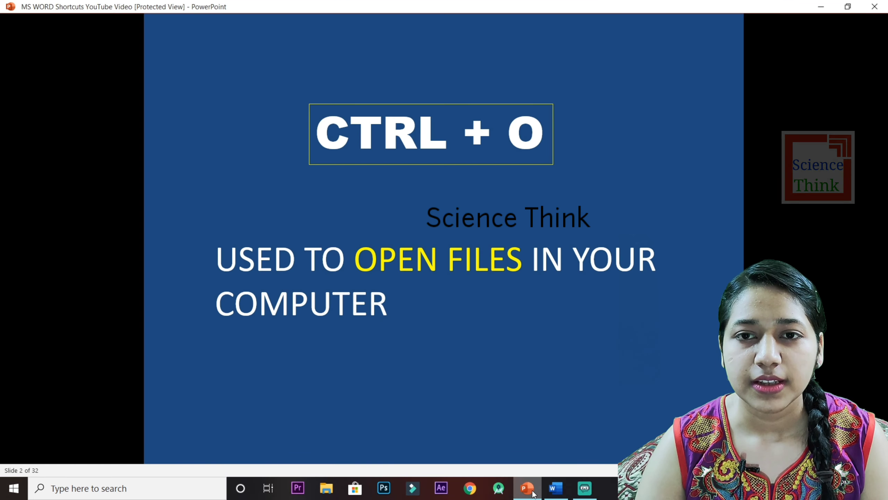
Advance to slide 3, 'CTRL + N', then return to the Universe article in Word.
key(Right)
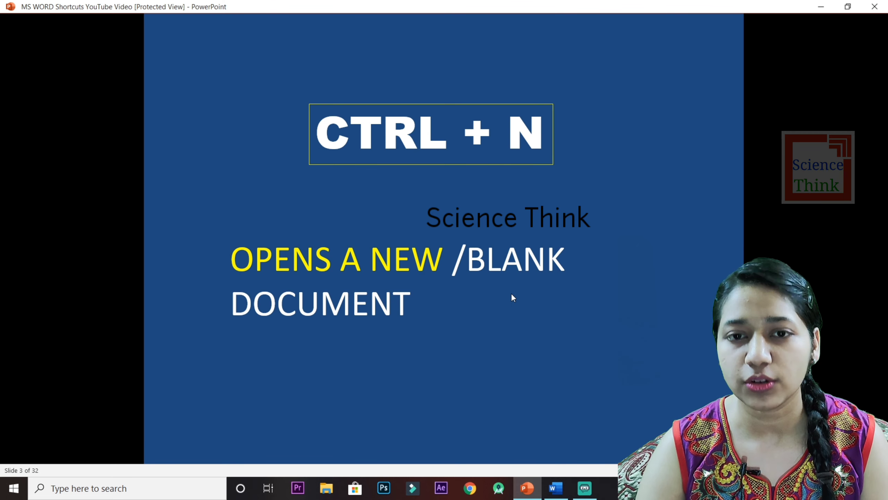
click(561, 491)
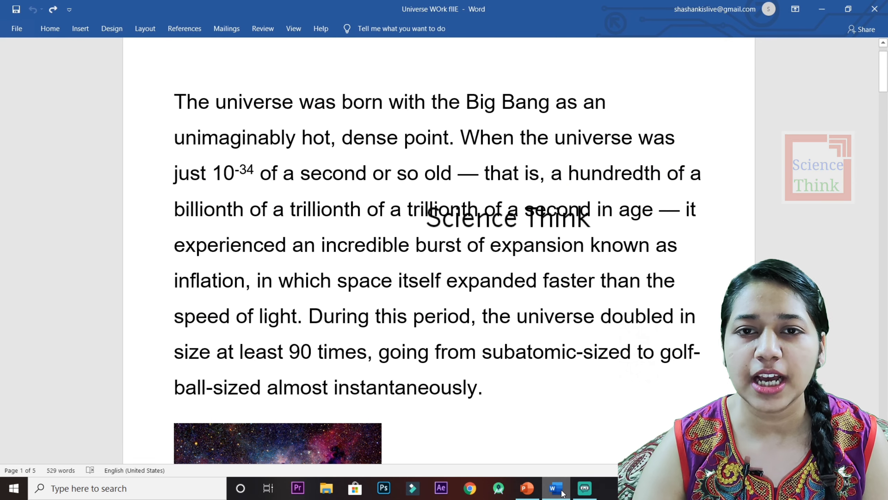
Create a new blank document, Document1, with Ctrl+N and bring it to the front.
scroll(407, 206, down, 2)
scroll(407, 206, down, 10)
scroll(407, 206, up, 10)
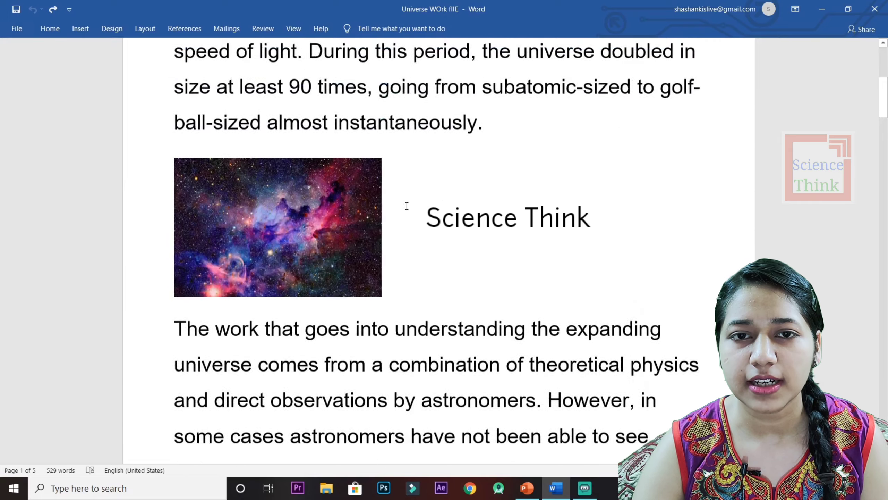
scroll(407, 205, up, 3)
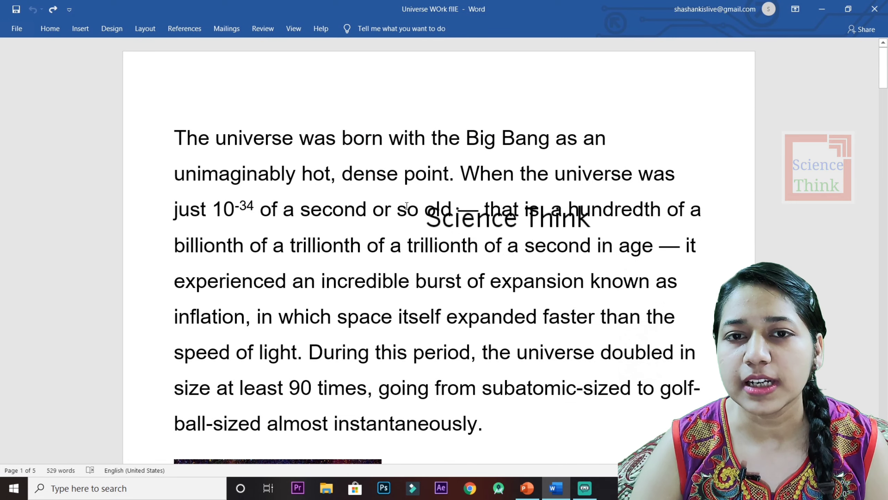
key(ctrl+n)
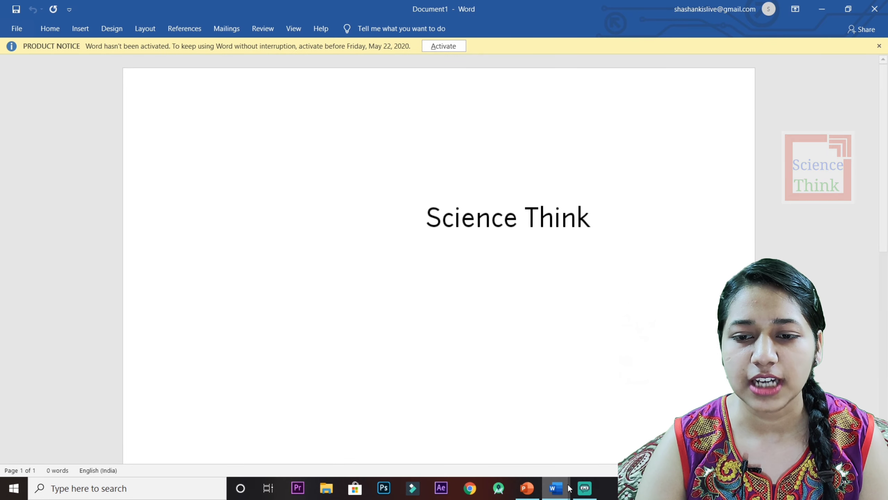
click(563, 494)
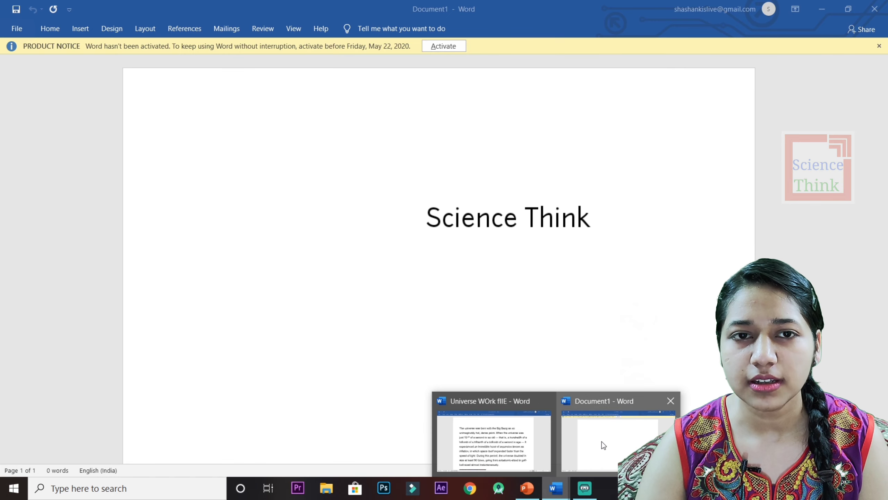
click(601, 442)
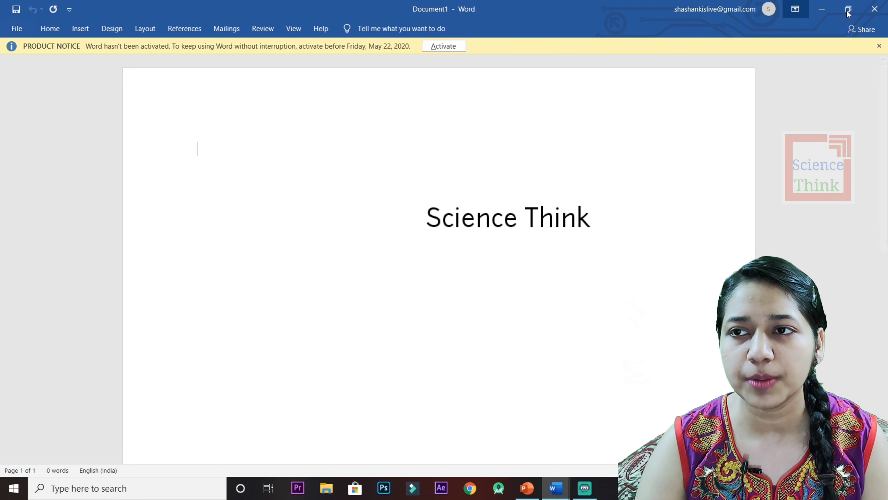
Dismiss the product activation notice, close Document1, and return to the CTRL + N slide.
click(880, 46)
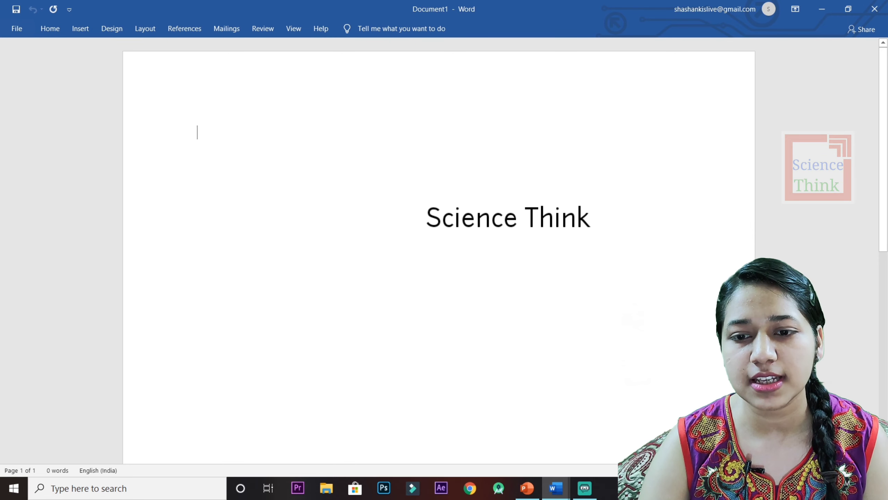
mouse_move(555, 488)
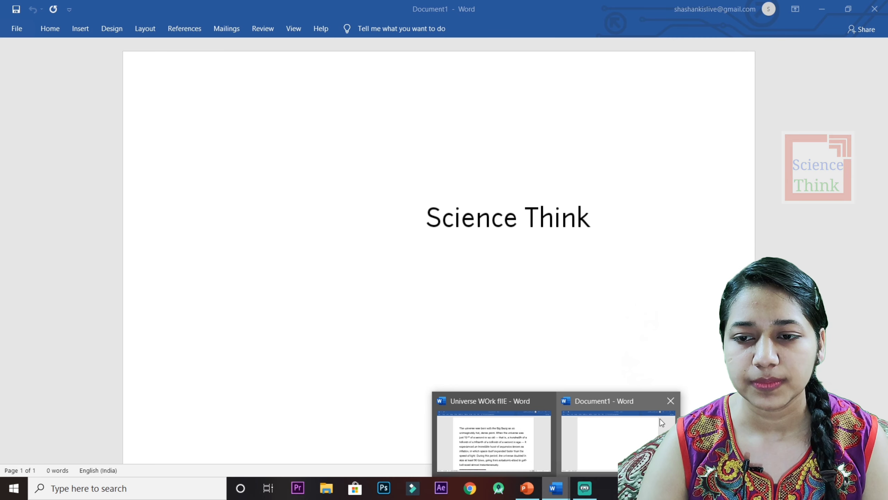
click(671, 401)
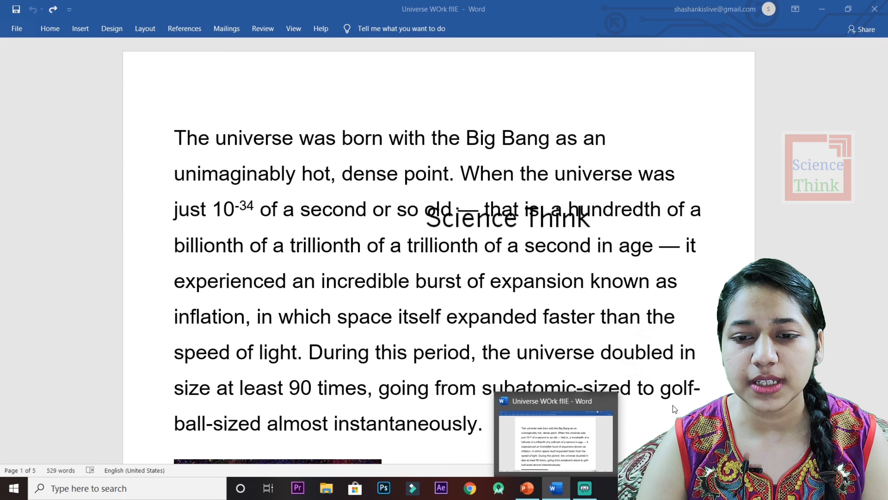
click(538, 495)
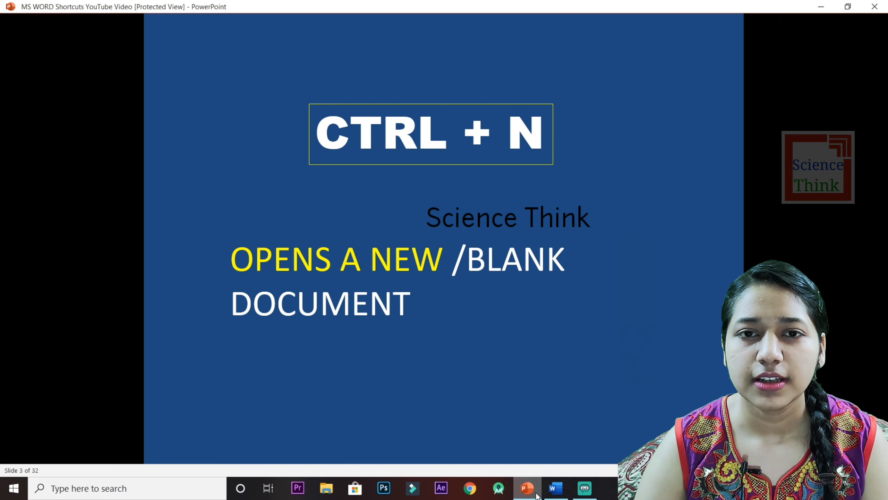
Advance to the next slide, then select the whole Universe article with Ctrl+A and scroll through it.
key(Right)
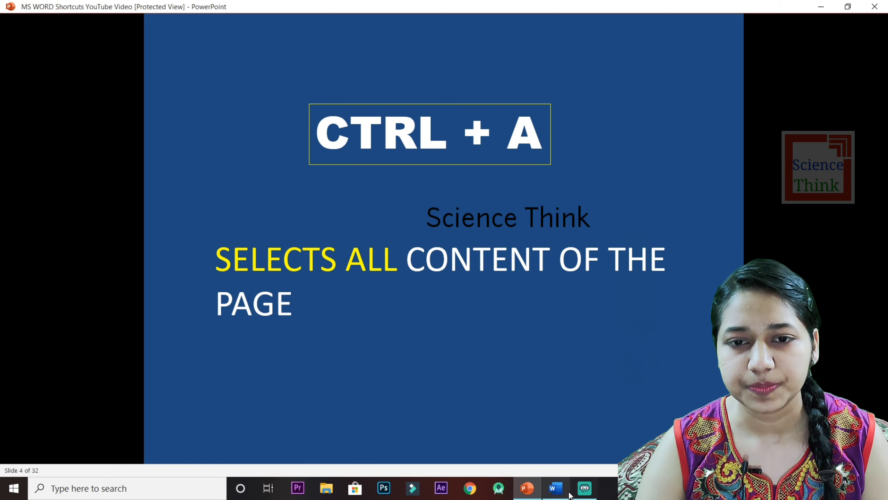
key(alt+Tab)
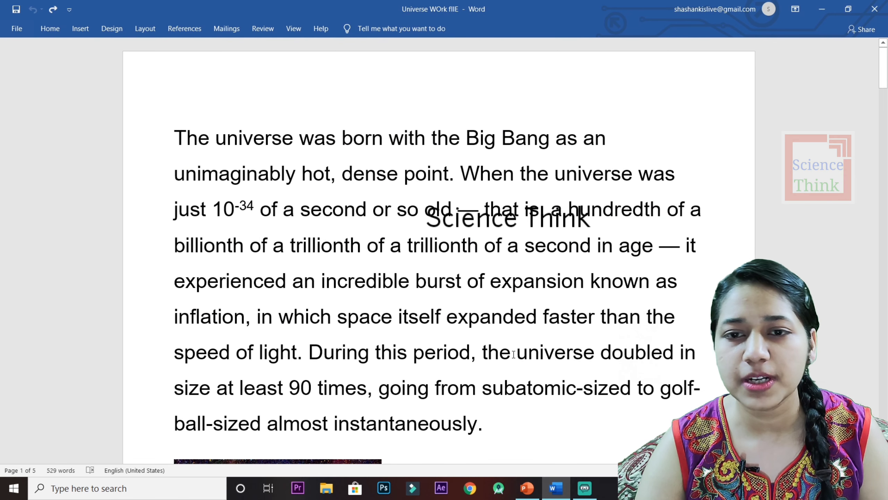
key(ctrl+a)
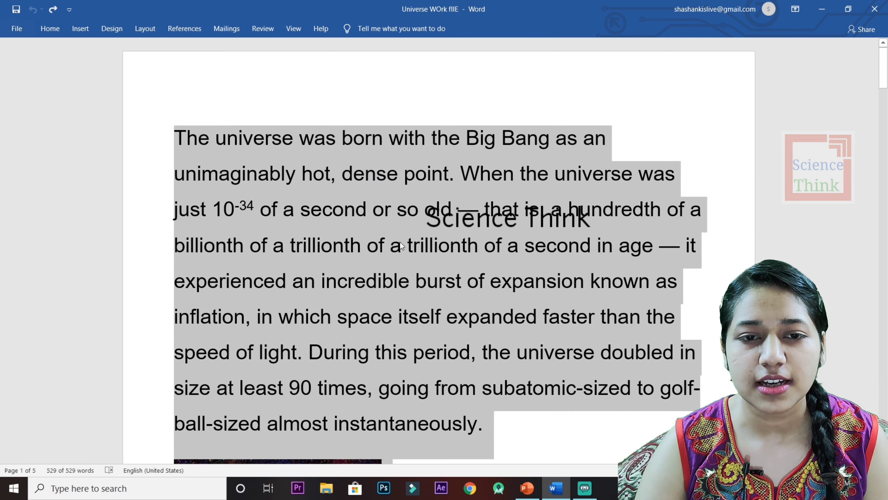
scroll(402, 247, down, 2)
scroll(418, 255, down, 2)
scroll(418, 255, down, 3)
scroll(546, 298, down, 2)
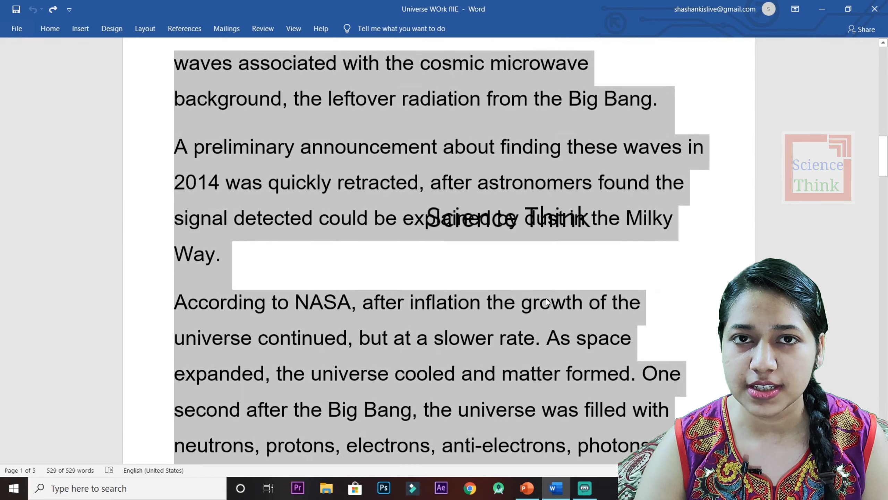
scroll(547, 301, down, 3)
scroll(547, 301, down, 3)
scroll(546, 301, down, 2)
scroll(547, 301, down, 3)
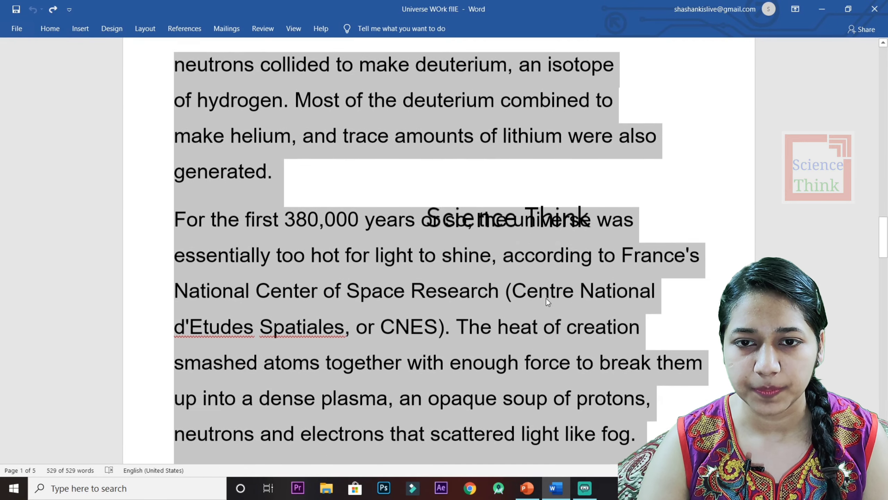
scroll(547, 302, down, 2)
scroll(548, 302, down, 3)
scroll(547, 302, down, 3)
scroll(547, 302, down, 2)
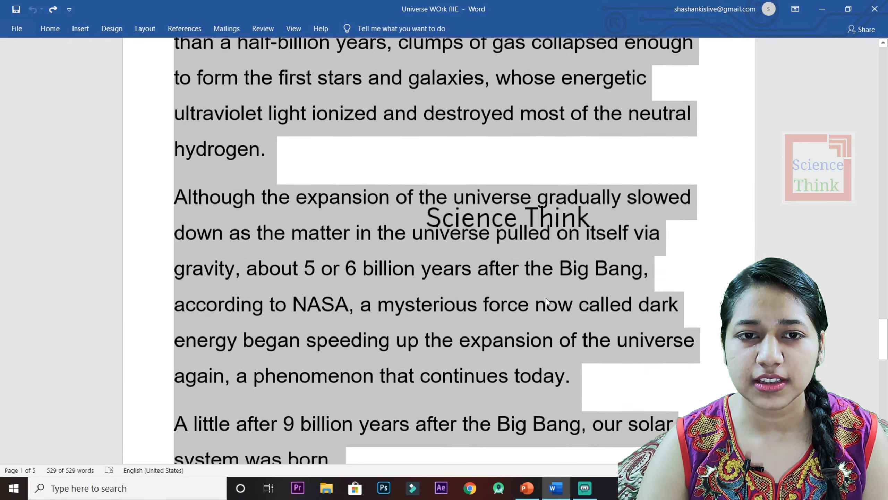
scroll(547, 301, down, 3)
scroll(547, 301, up, 2)
scroll(547, 300, up, 3)
scroll(546, 301, up, 3)
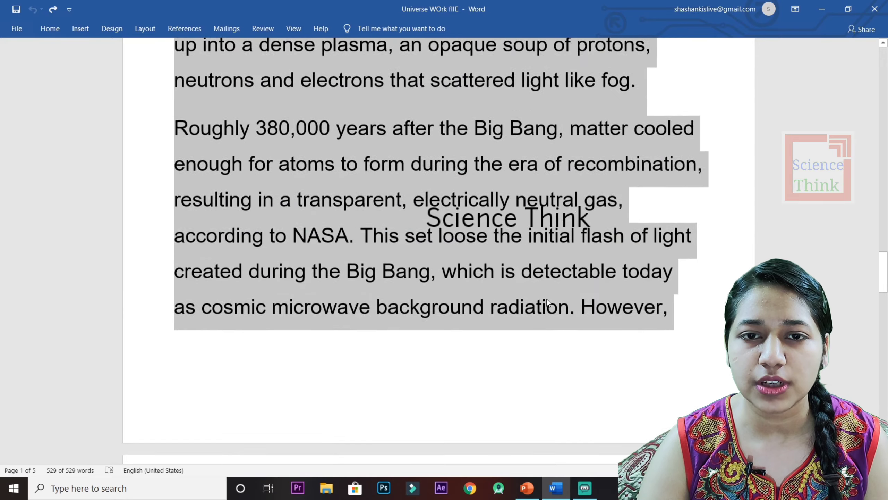
scroll(547, 298, up, 3)
scroll(547, 299, up, 3)
scroll(547, 298, up, 3)
scroll(547, 299, up, 3)
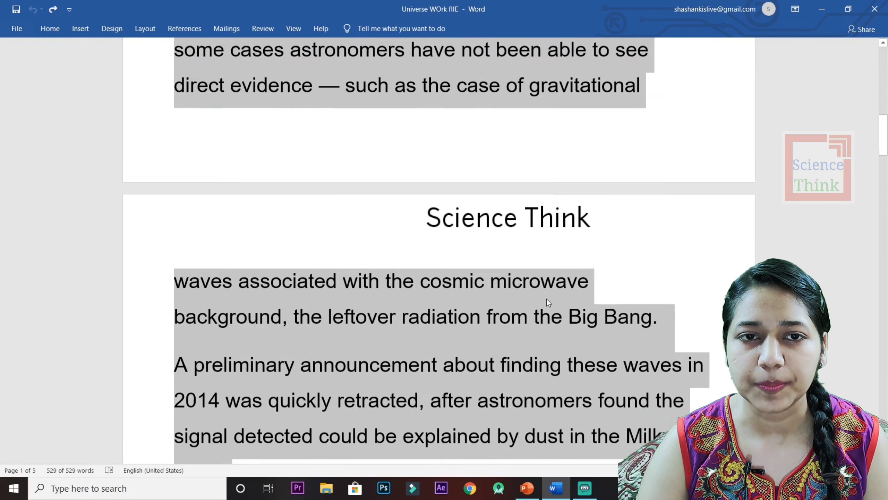
scroll(547, 301, up, 3)
scroll(547, 301, up, 3)
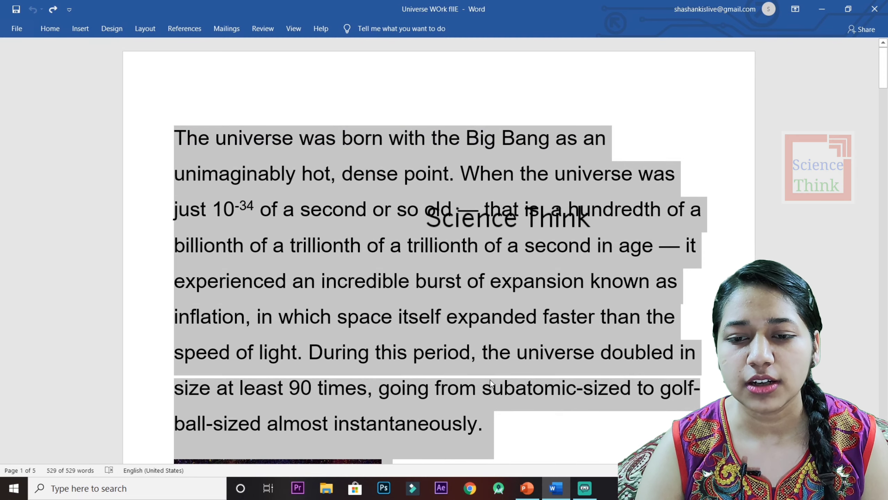
Display slide 4, 'CTRL + A — Selects all content of the page'.
click(527, 487)
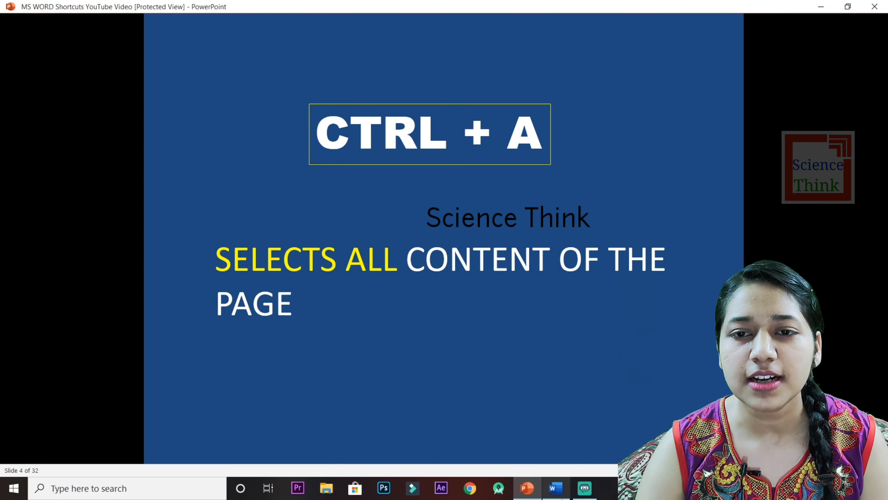
click(556, 487)
scroll(561, 330, down, 5)
scroll(561, 330, down, 2)
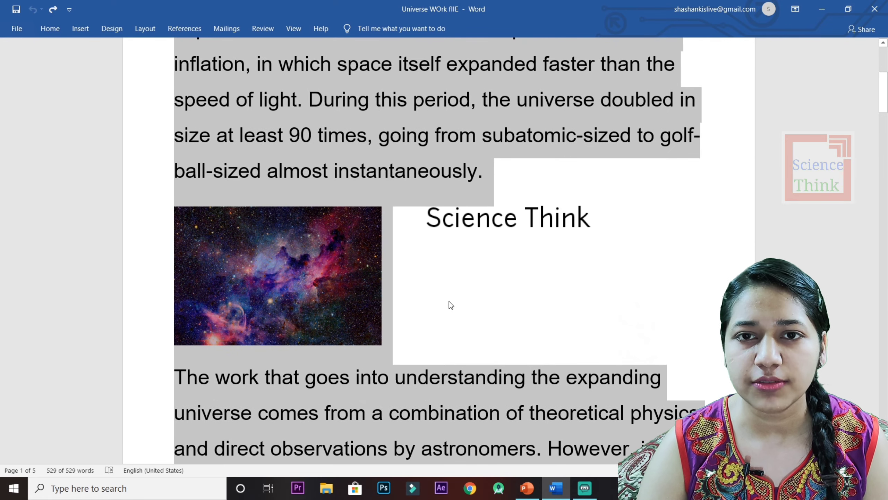
scroll(561, 308, up, 4)
scroll(568, 287, up, 2)
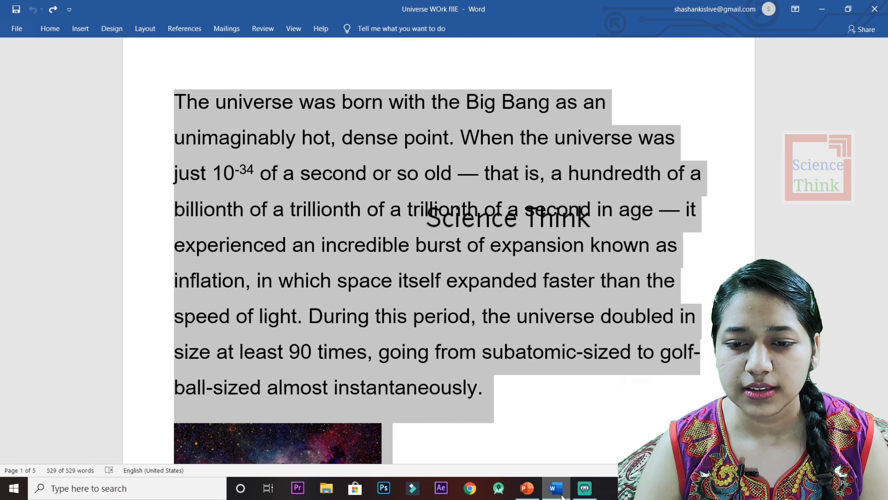
click(526, 496)
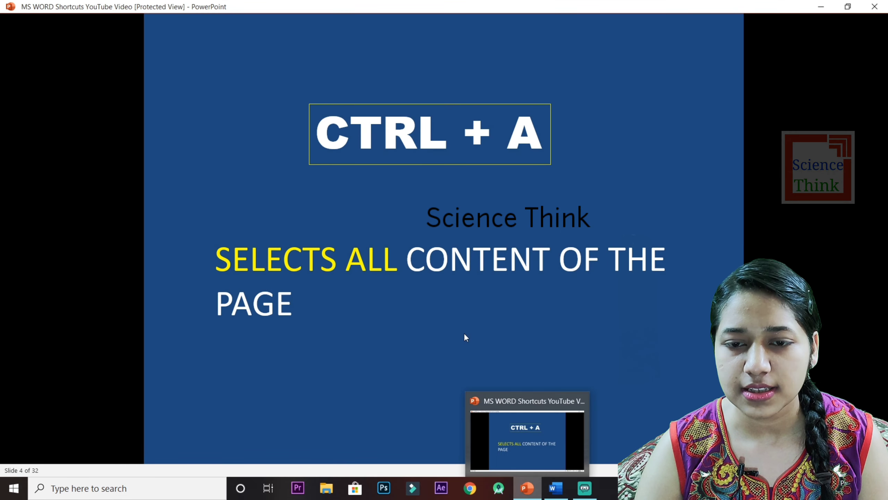
Advance to the leftward-selection slide and place the caret before 'second' in the article.
click(547, 296)
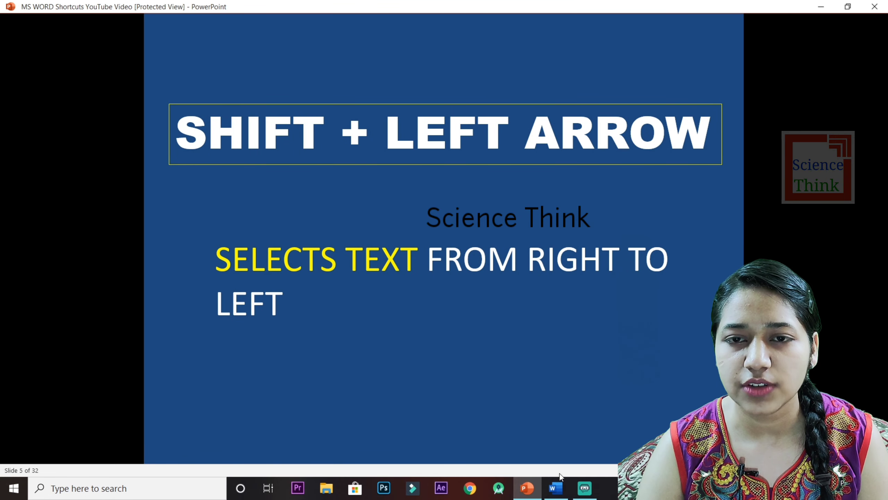
click(558, 487)
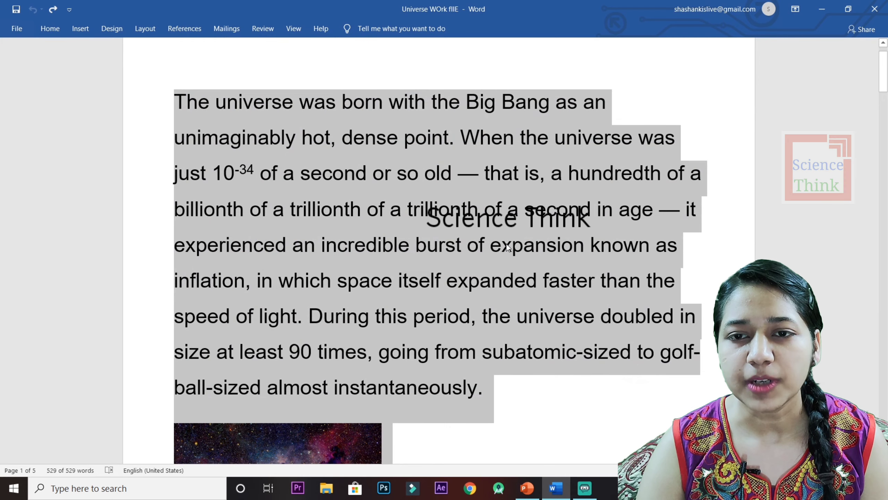
click(520, 209)
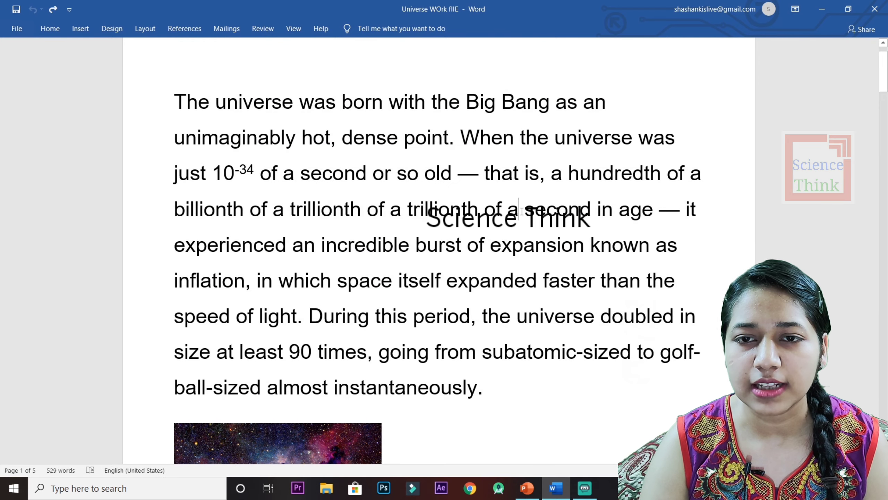
double_click(520, 212)
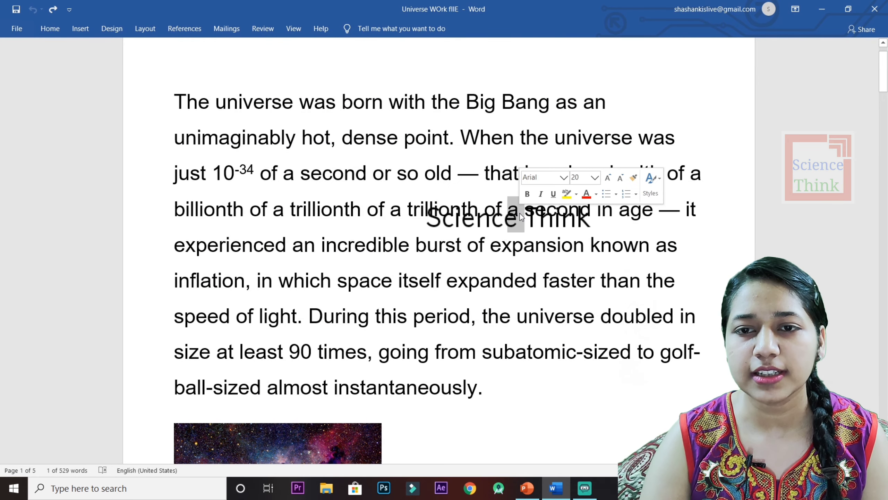
click(521, 216)
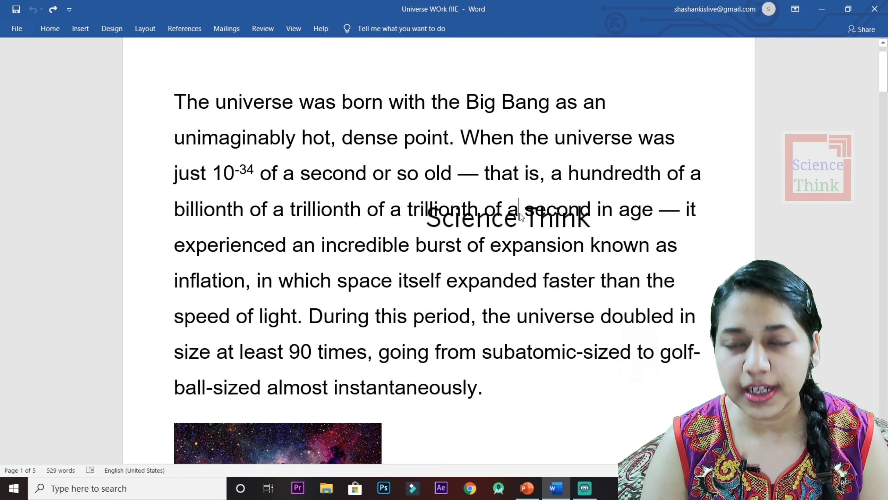
Extend the selection leftward with Shift+Left over 'a trillionth of a trillionth of a'.
key(shift+Left)
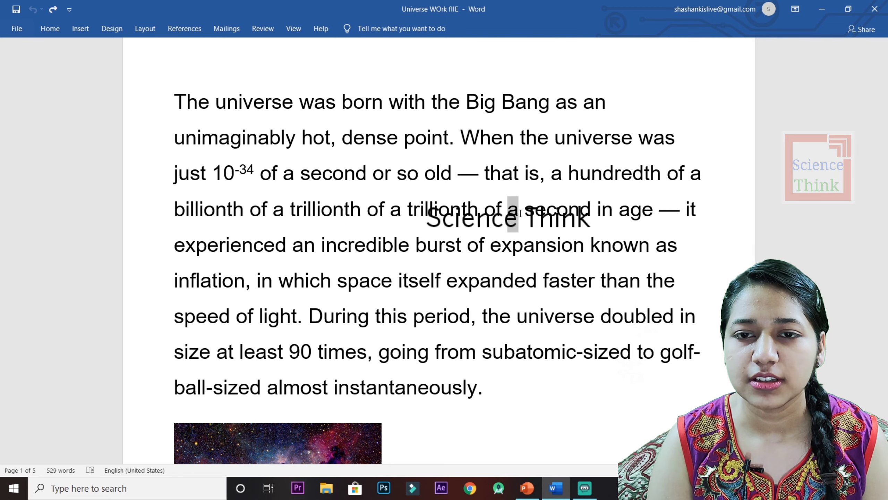
key(shift+Left)
key(shift+Left)
key(shift+Left)
key(shift+Left)
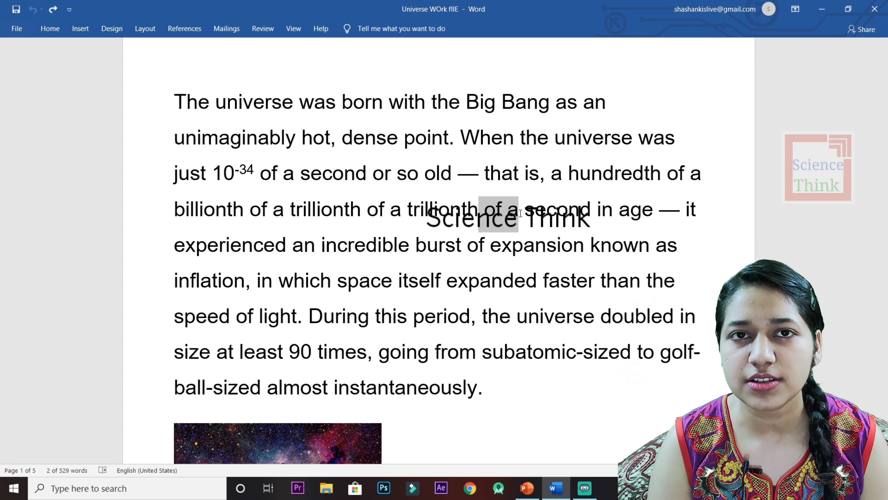
key(shift+Left)
key(shift+Left)
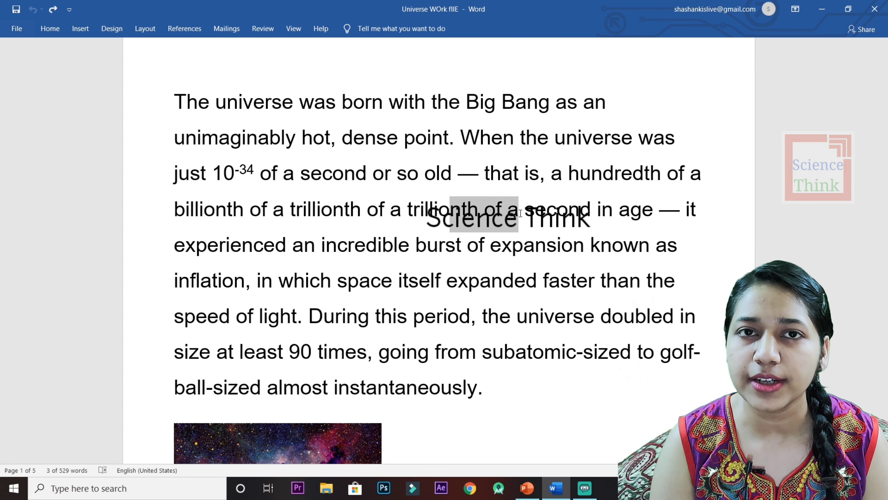
key(shift+Left)
key(shift+Left)
key(shift+Left)
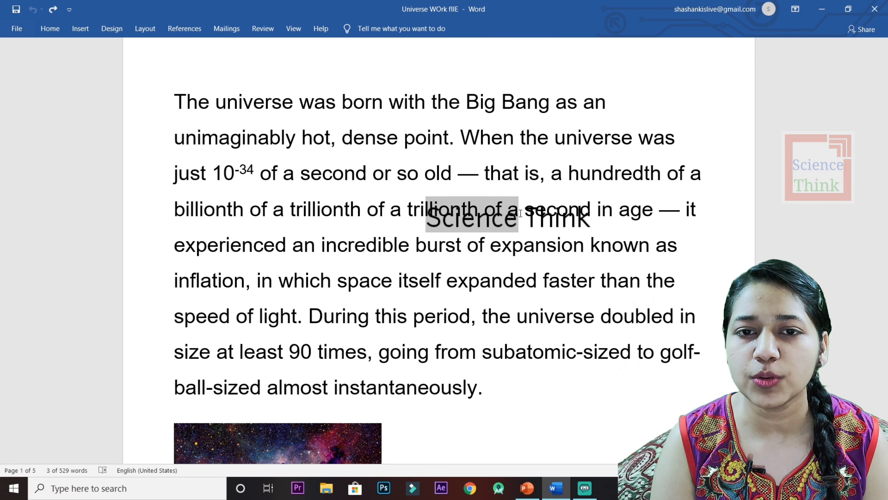
key(shift+Left)
key(shift+Left)
key(shift+Left)
key(shift+Left)
key(shift+Left)
key(shift+Left)
key(shift+Left)
key(shift+Left)
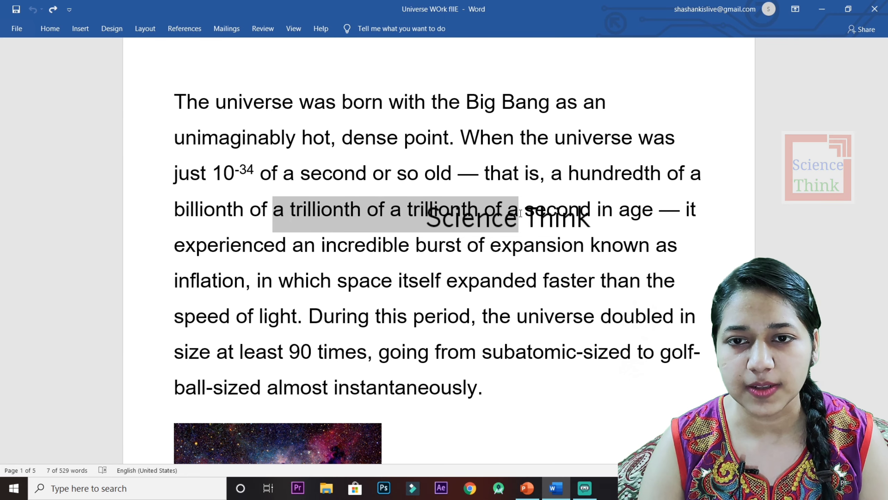
Show the leftward-selection slide, then advance to slide 6, 'SHIFT + RIGHT ARROW'.
click(527, 487)
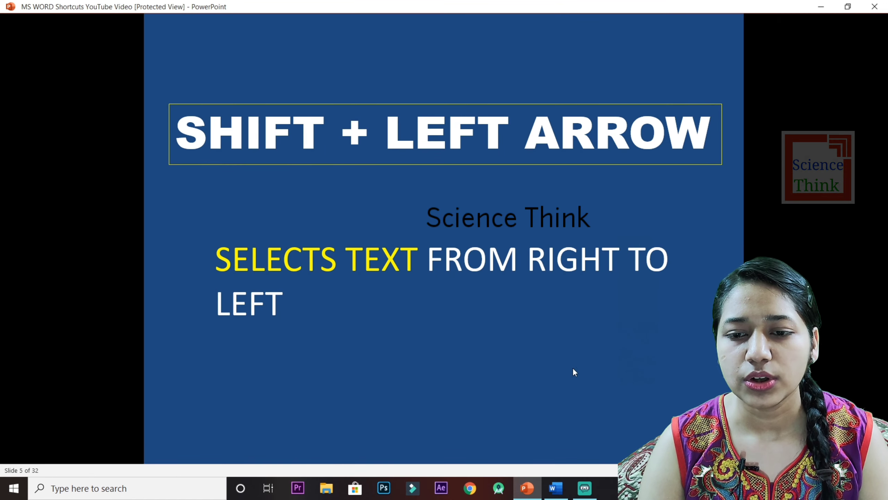
click(556, 488)
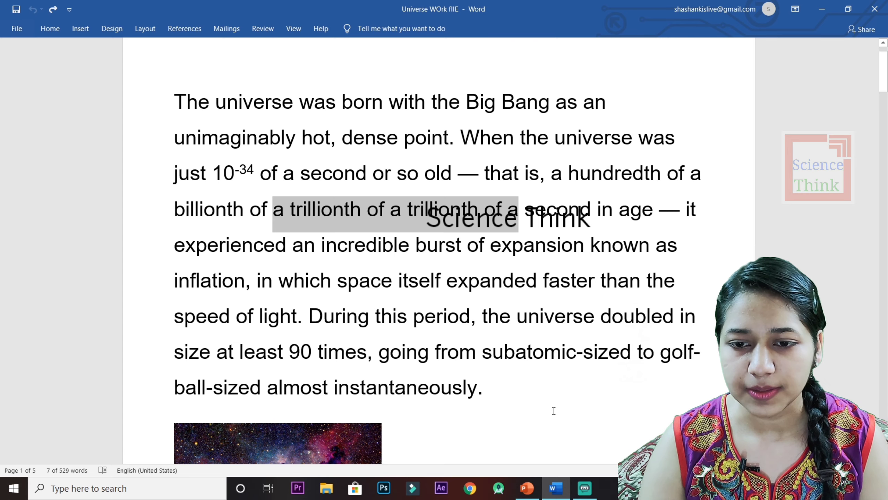
click(520, 453)
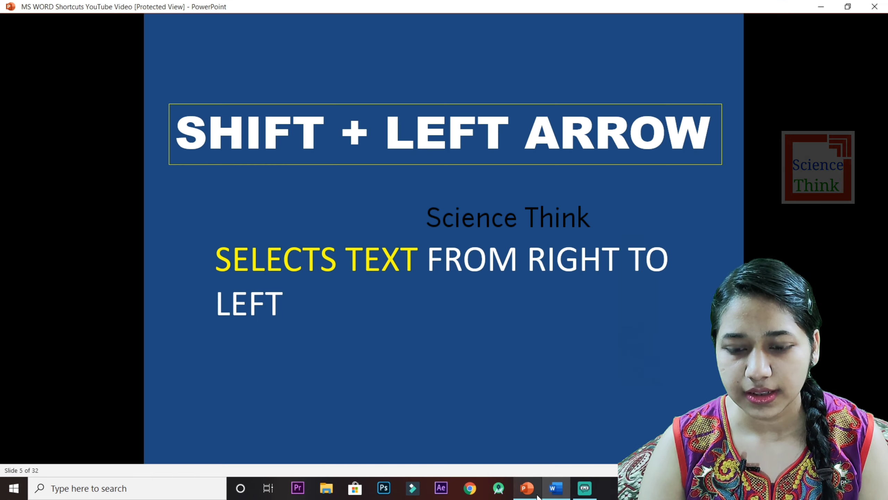
click(519, 452)
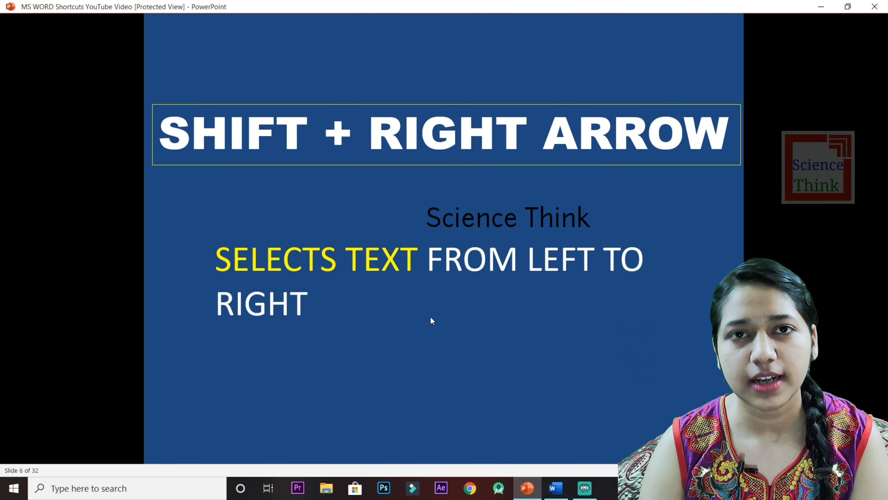
Select 'a trillionth of a trillionth of a' rightward with Shift+Right from before 'a trillionth'.
click(557, 488)
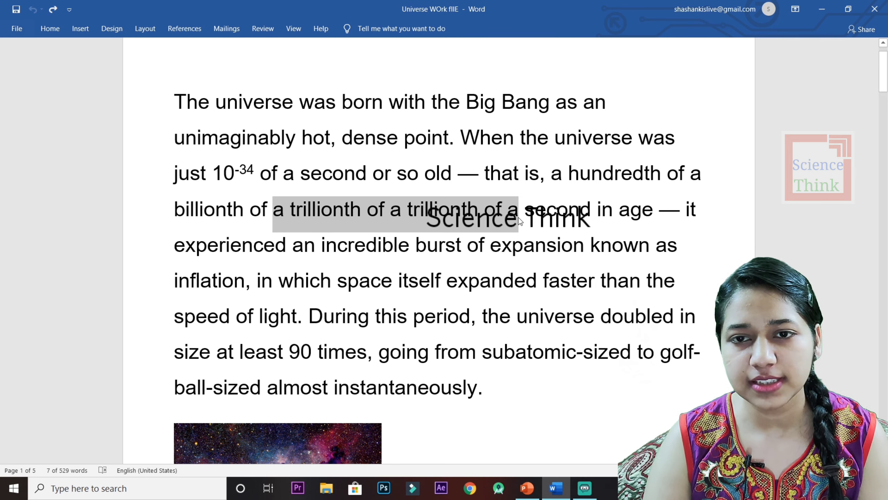
click(273, 212)
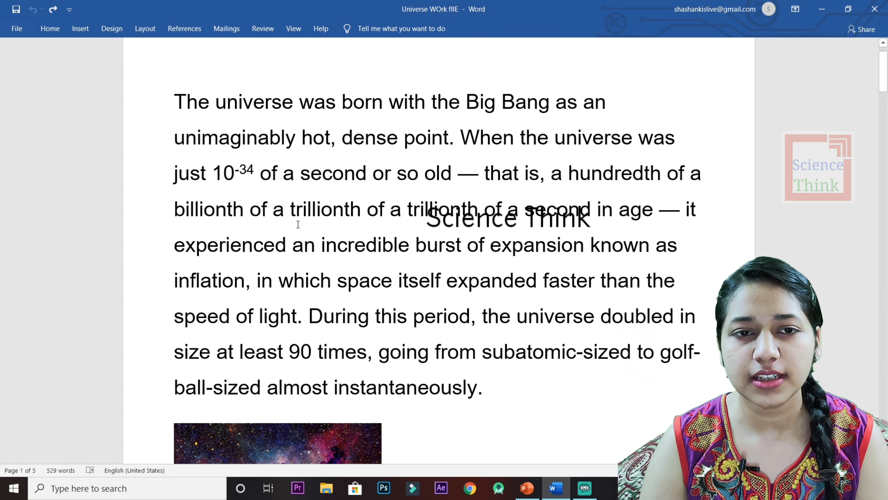
key(shift+Right)
key(shift+Right)
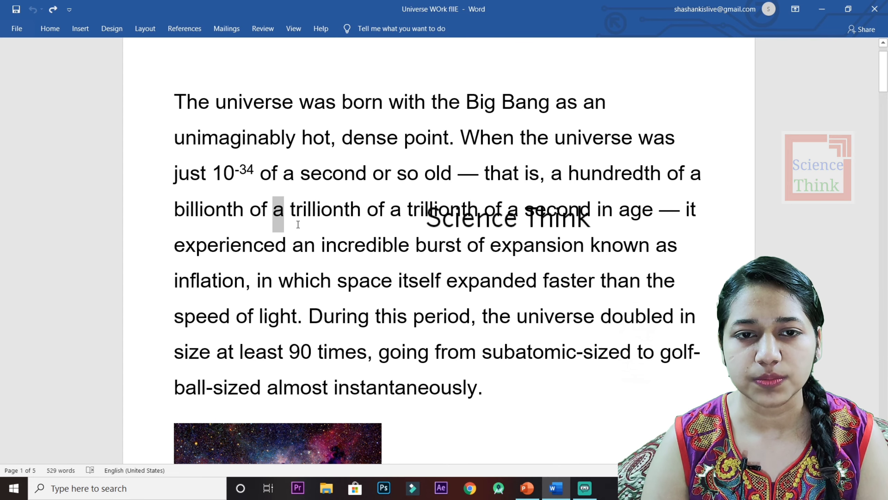
key(shift+Right)
key(shift+Right)
key(shift+Right)
key(shift+Right)
key(shift+Right)
key(shift+Right)
key(shift+Right)
key(shift+Right)
key(shift+Right)
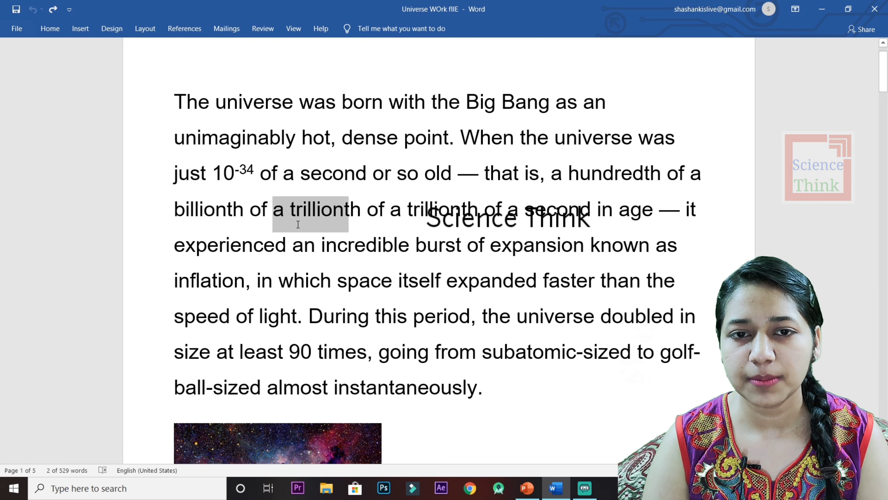
key(shift+Right)
key(shift+Right)
key(shift+Right)
key(shift+Right)
key(shift+Right)
key(shift+Right)
key(shift+Right)
key(shift+Right)
key(shift+Right)
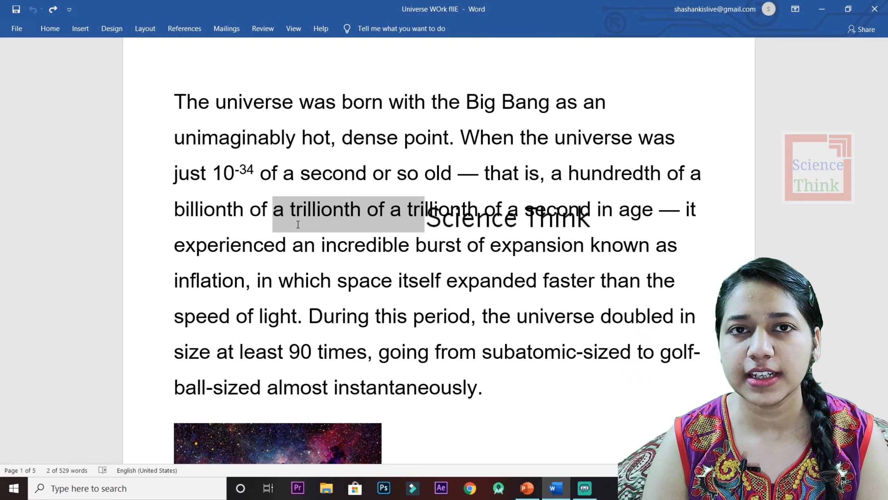
key(shift+Right)
key(shift+Right)
key(shift+Right)
key(shift+Right)
key(shift+Right)
key(shift+Right)
key(shift+Right)
key(shift+Right)
key(shift+Right)
key(shift+Right)
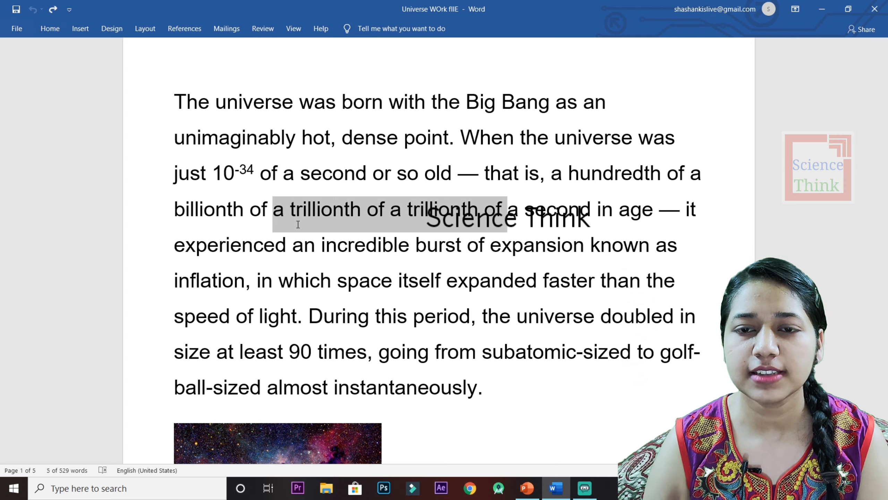
key(shift+Right)
key(shift+Right)
key(shift+Right)
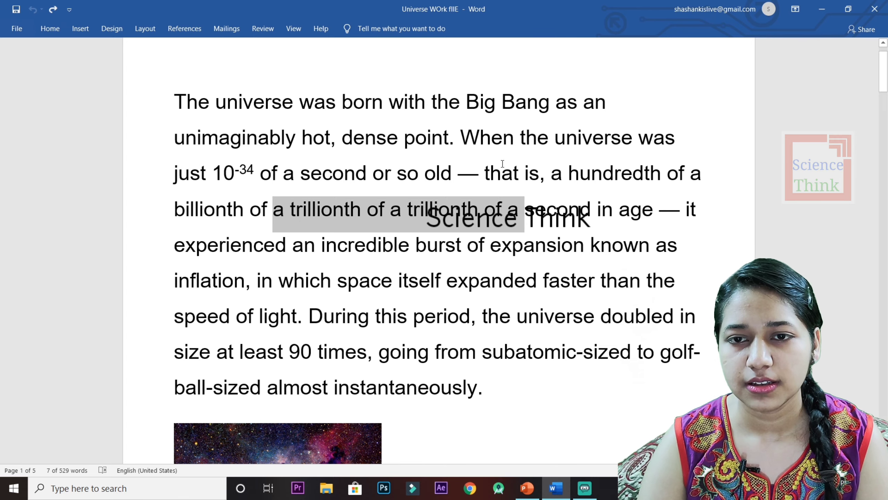
Clear the selection and advance the deck to slide 7, 'CTRL + X'.
click(540, 262)
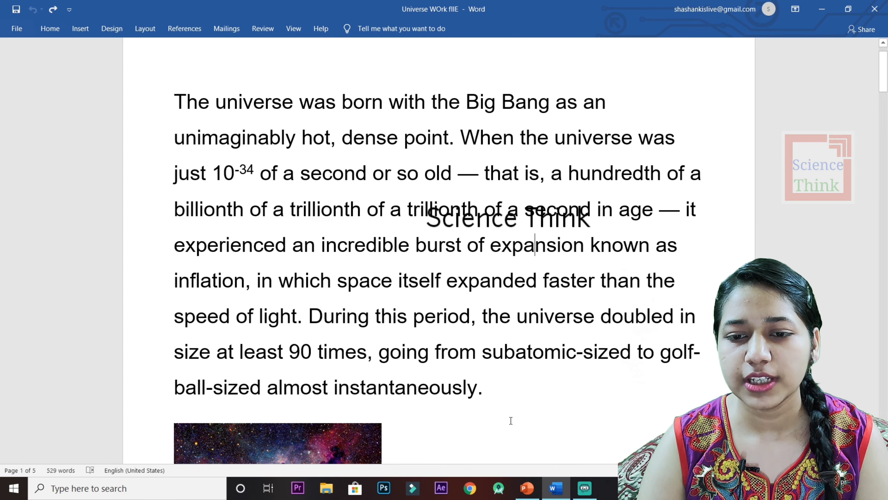
click(527, 488)
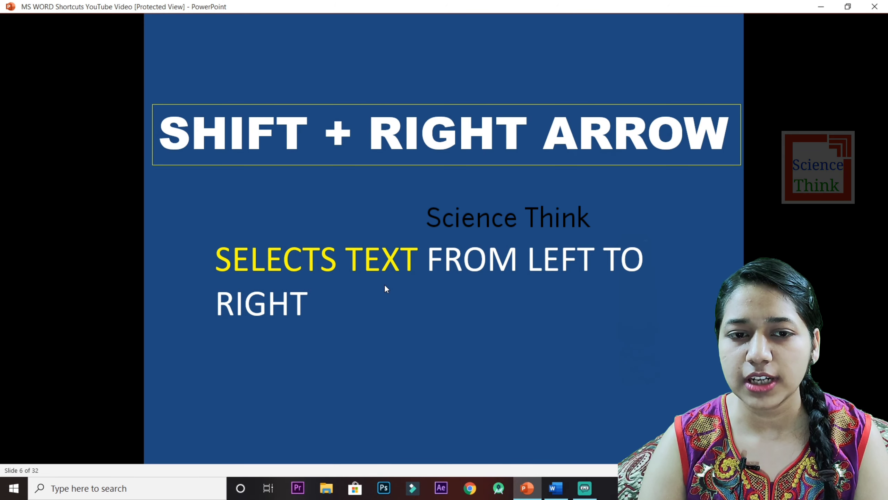
click(357, 337)
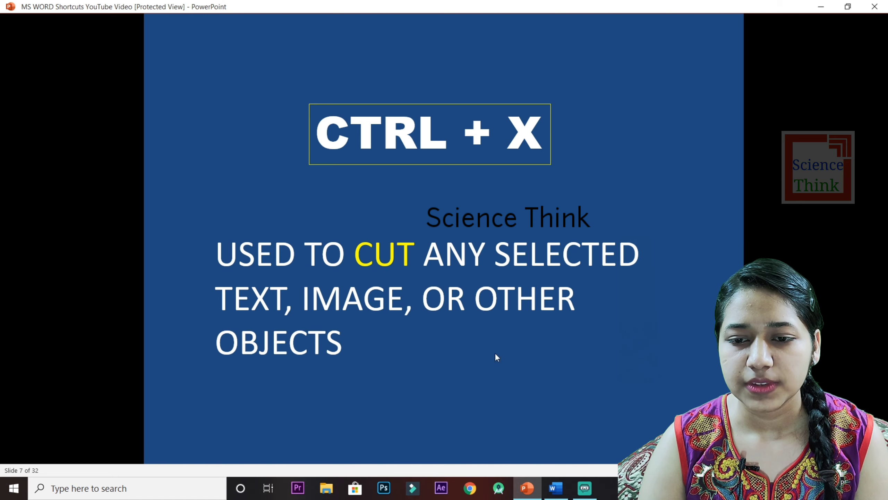
Open and close the nebula image's context menu, then deselect it.
click(557, 487)
scroll(446, 328, down, 1)
scroll(446, 328, down, 2)
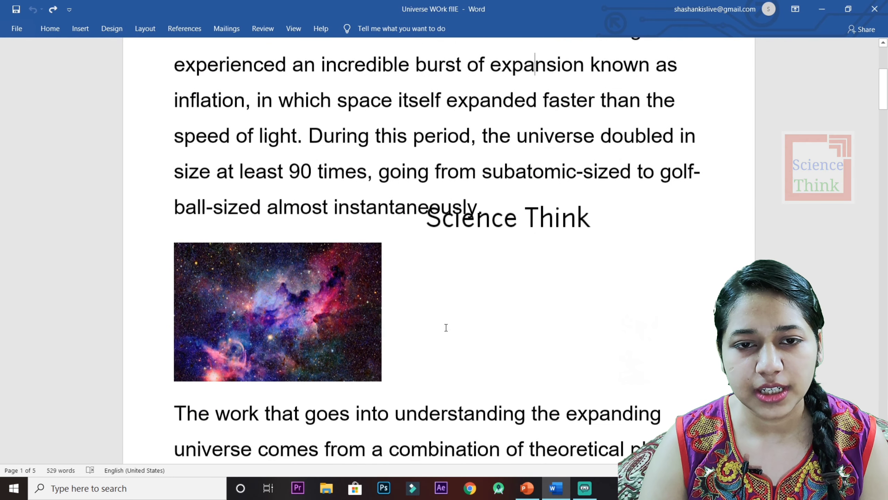
click(321, 307)
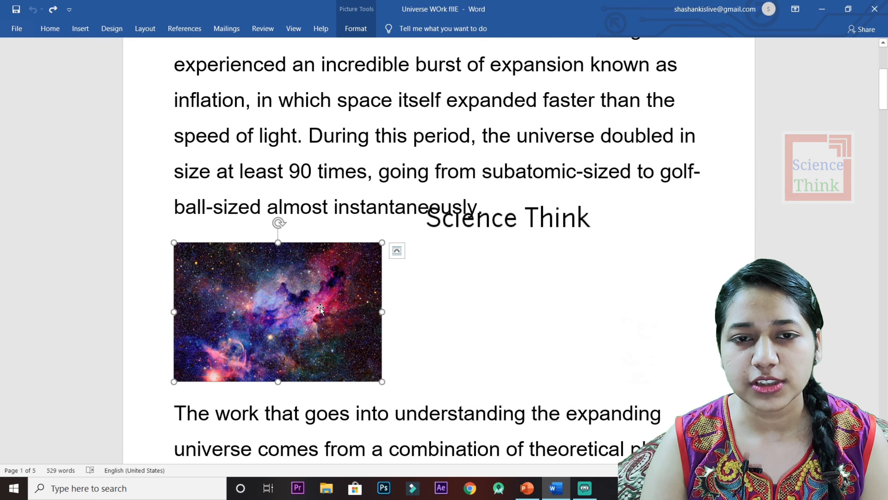
right_click(320, 307)
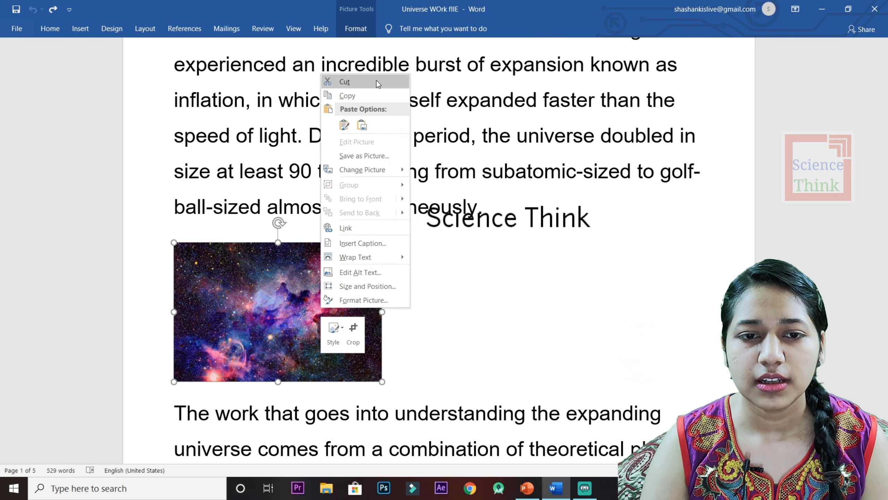
key(Escape)
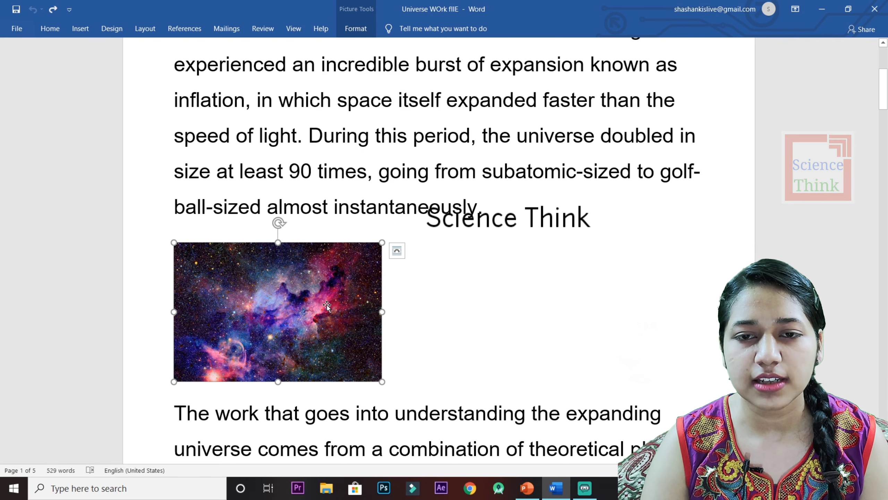
click(694, 323)
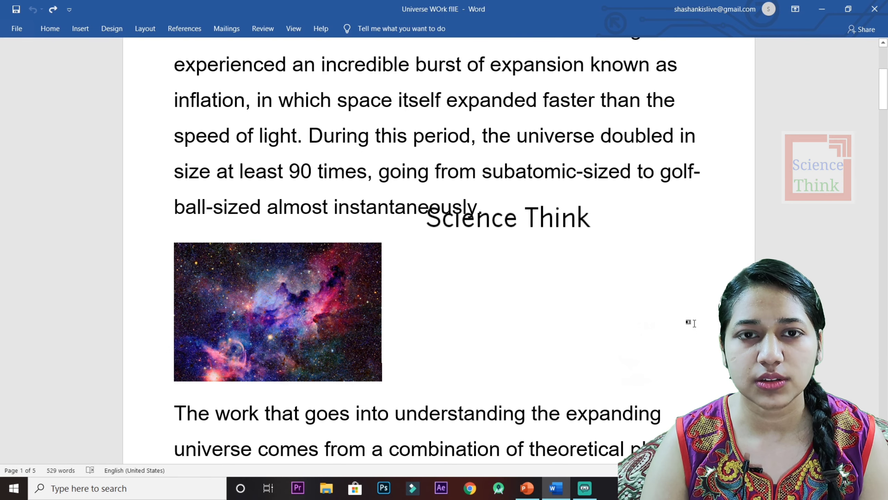
Delete the galaxy image and restore it with Ctrl+Z.
click(363, 321)
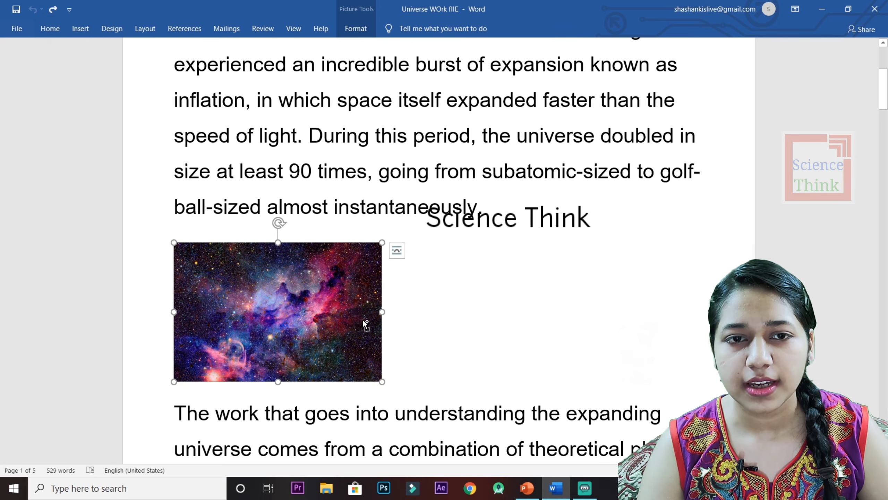
key(Delete)
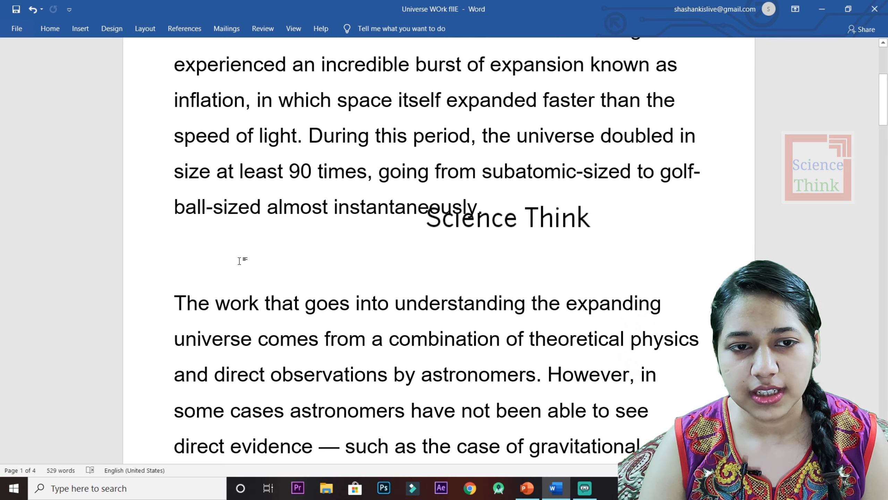
key(ctrl+z)
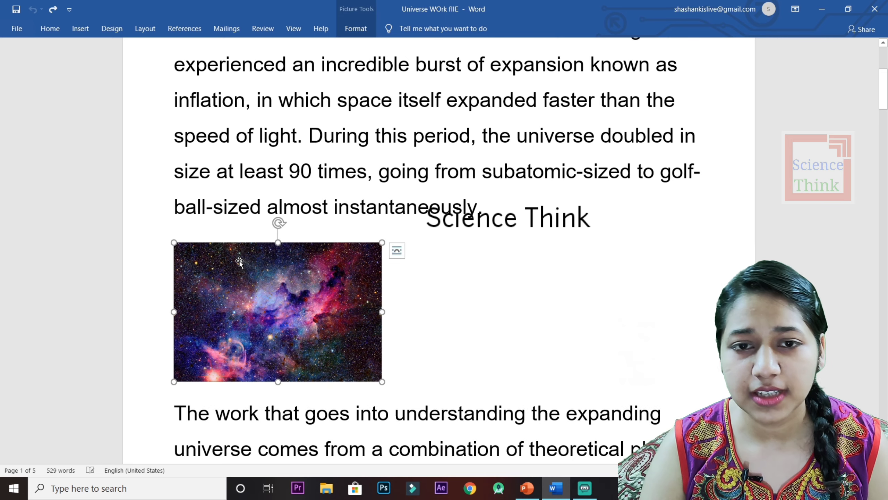
click(488, 292)
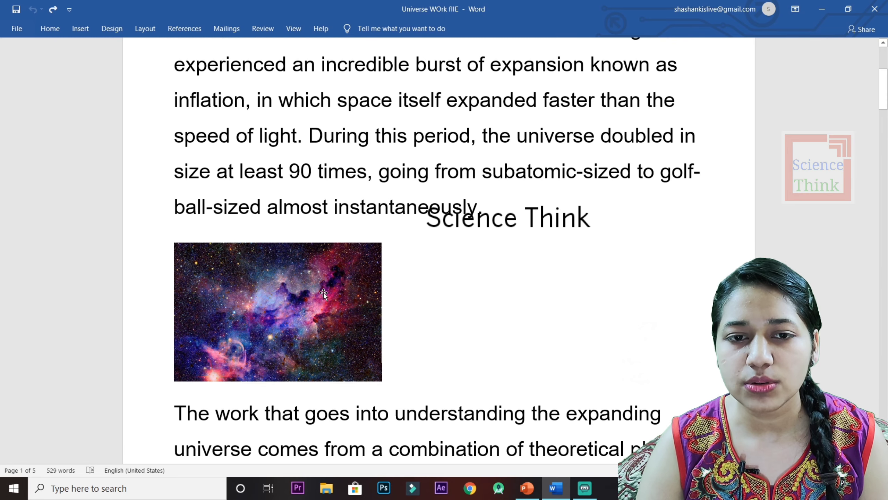
Delete the galaxy image and inflation passage, undo to restore both, then advance to slide 8.
click(324, 293)
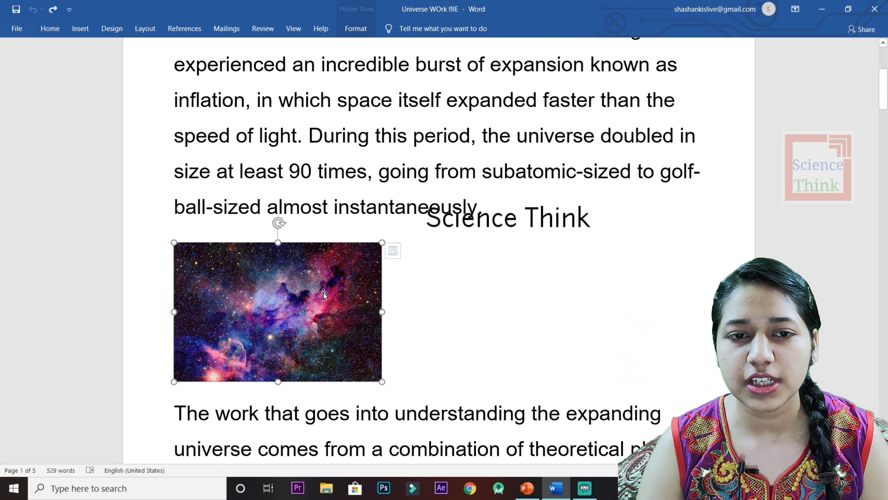
key(Delete)
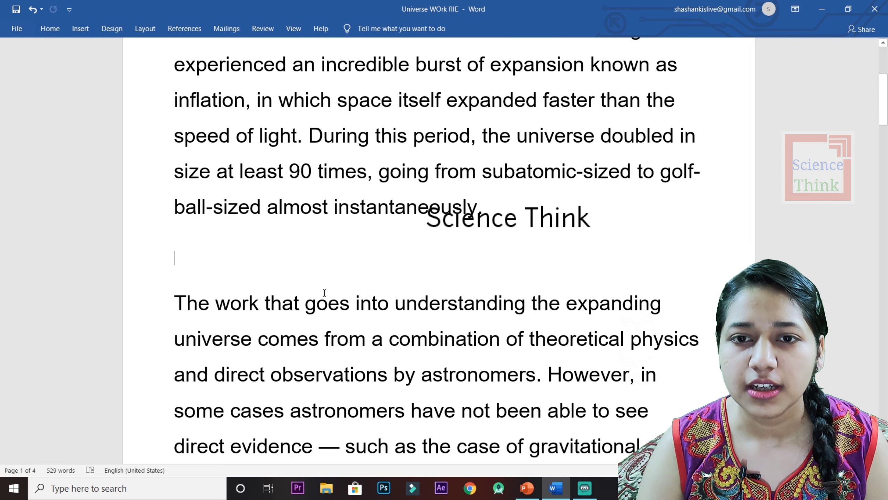
drag(496, 215, 310, 136)
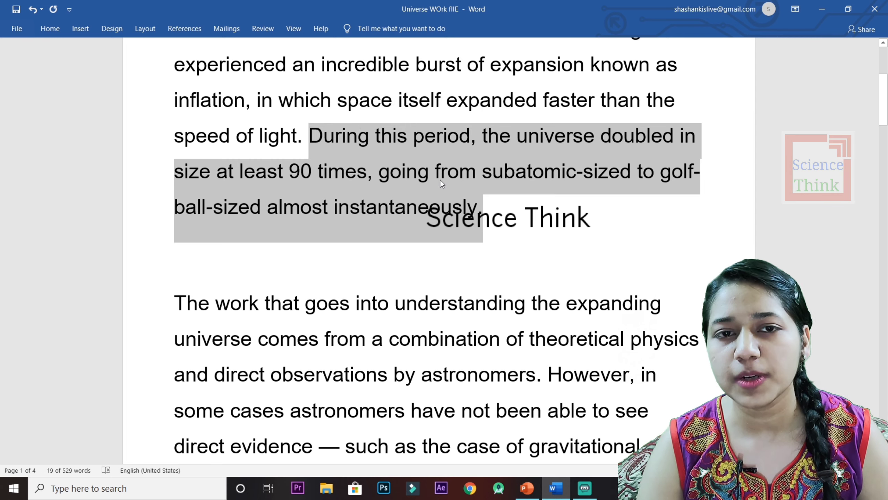
key(Delete)
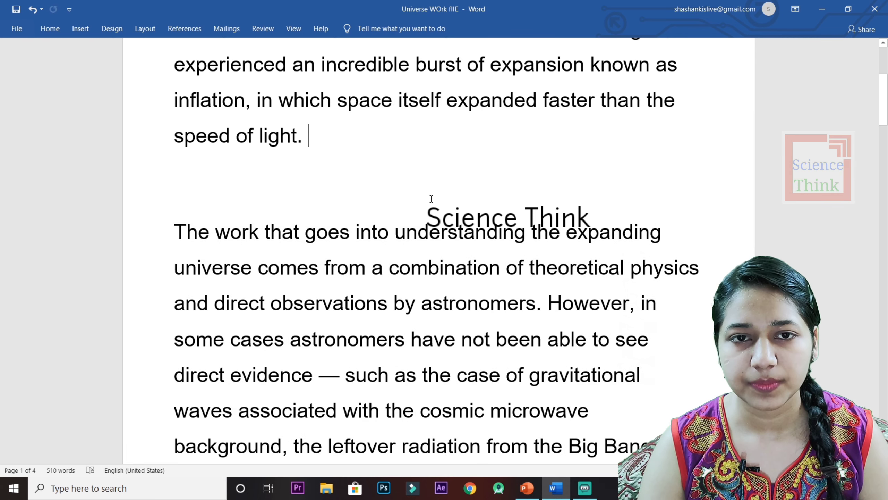
key(ctrl+z)
key(ctrl+z)
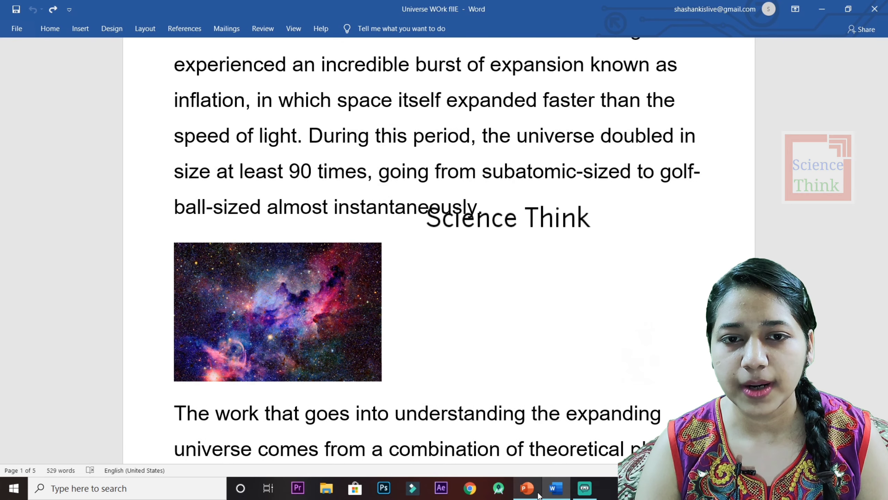
click(539, 495)
key(Right)
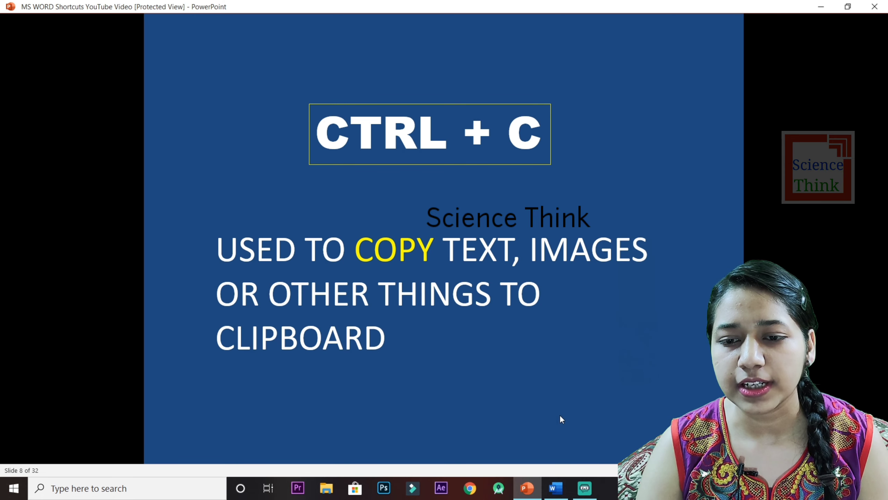
Paste a copy of the galaxy image on a new line after 'Milky Way', then return to PowerPoint.
click(566, 492)
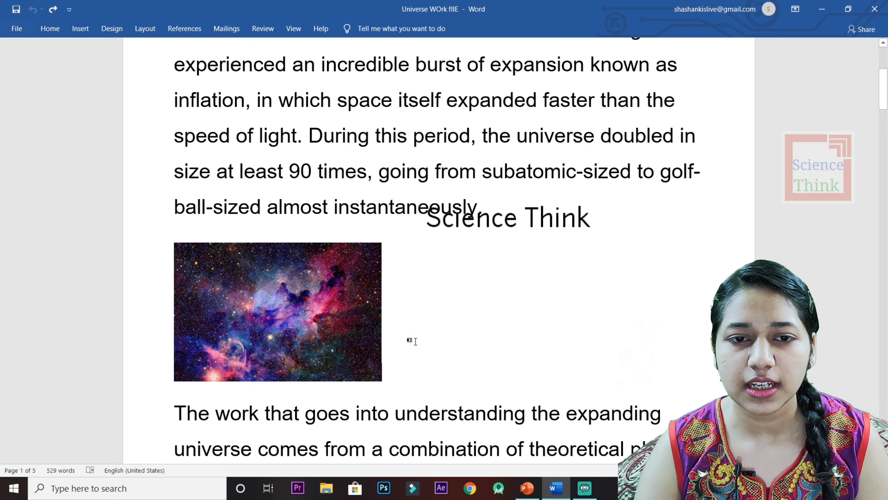
click(349, 328)
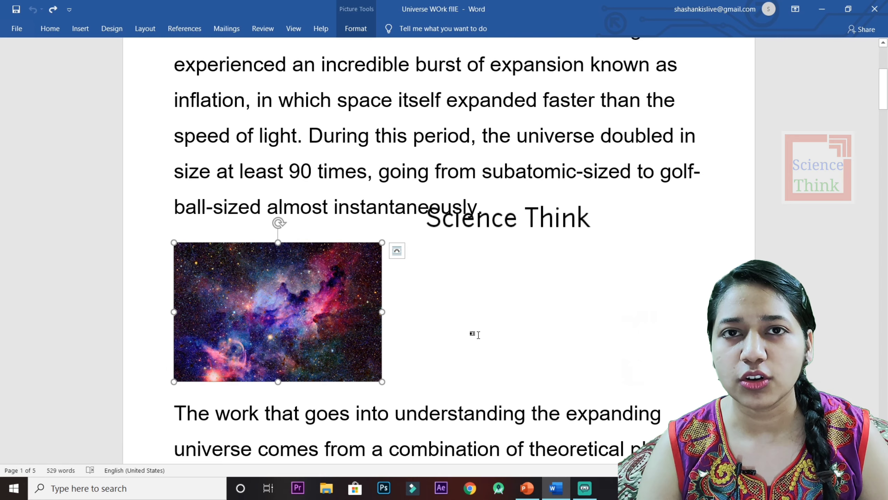
scroll(479, 334, down, 2)
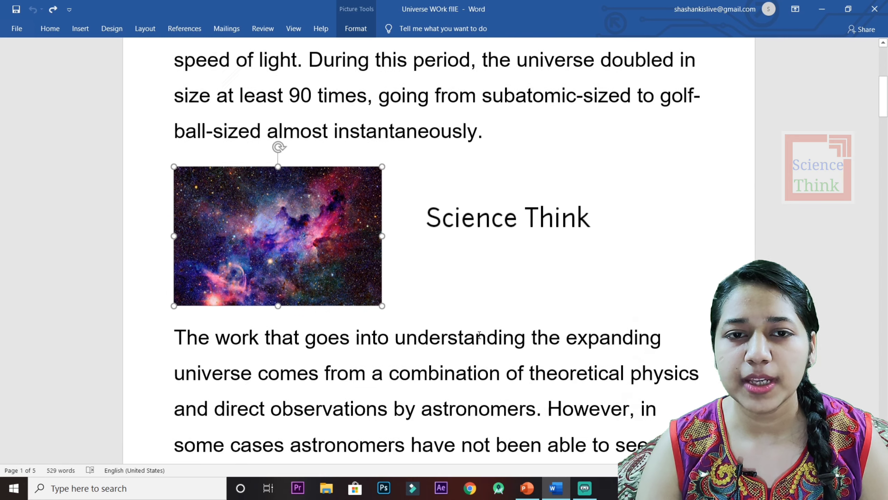
scroll(479, 334, down, 2)
scroll(476, 329, down, 2)
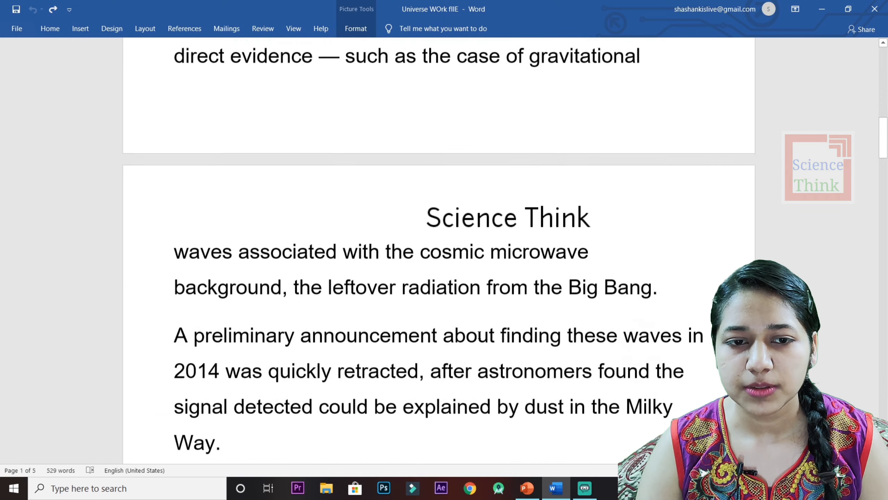
click(219, 351)
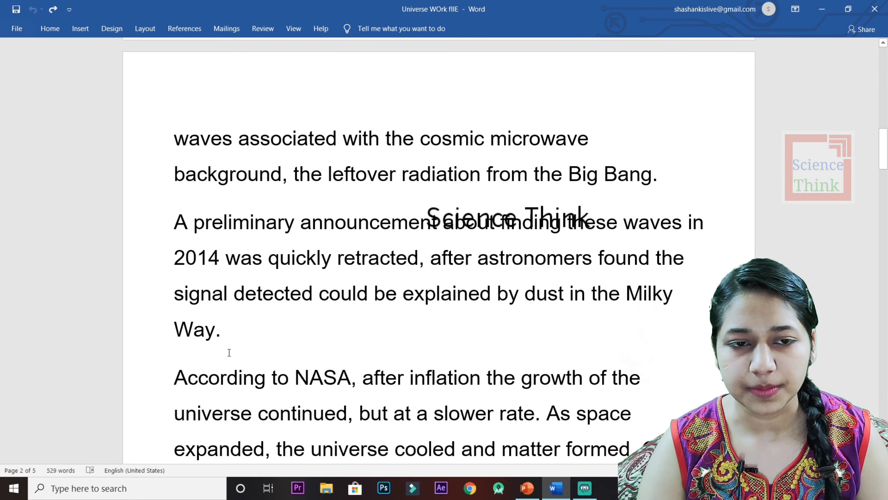
key(Return)
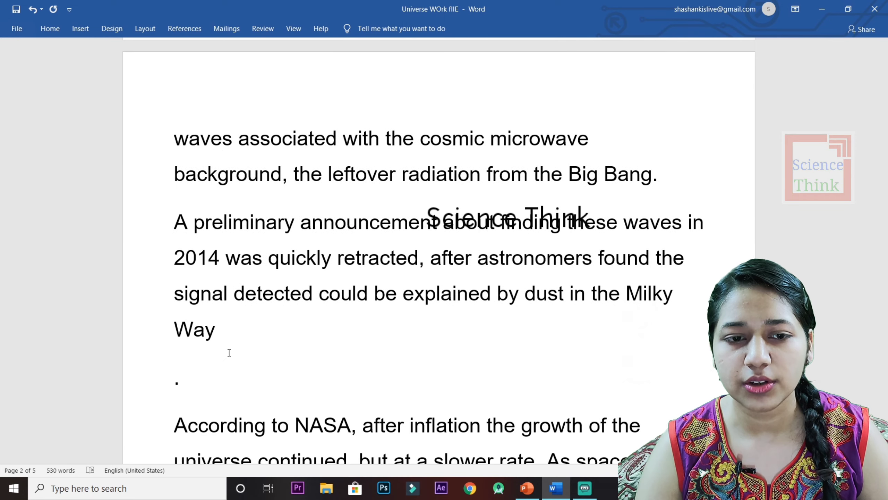
key(ctrl+v)
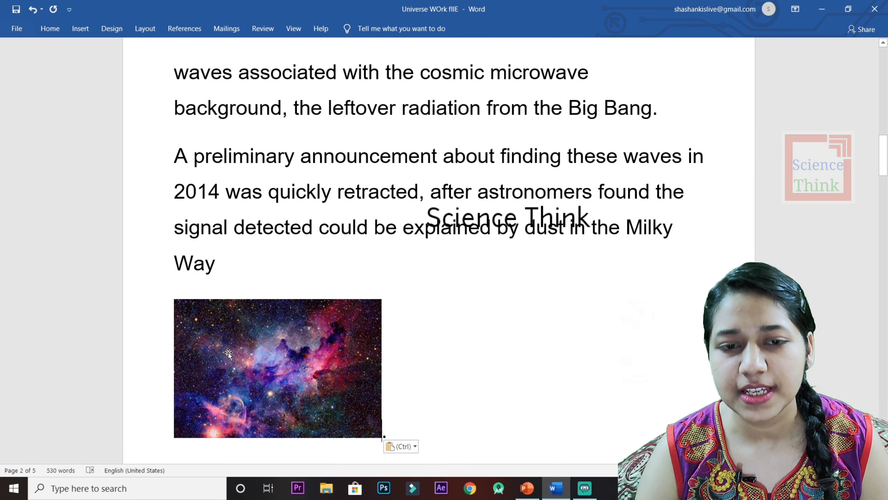
click(527, 488)
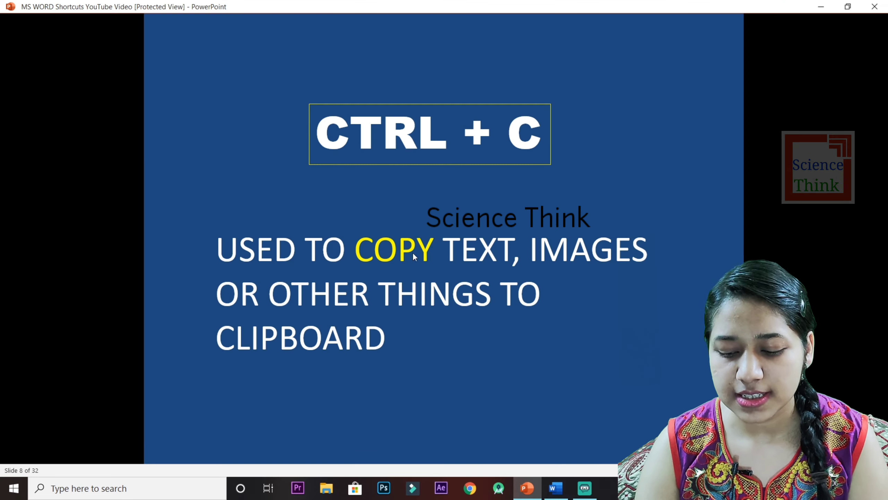
Review the copying slide in PowerPoint, then scroll through the Word article, pasting once.
click(445, 256)
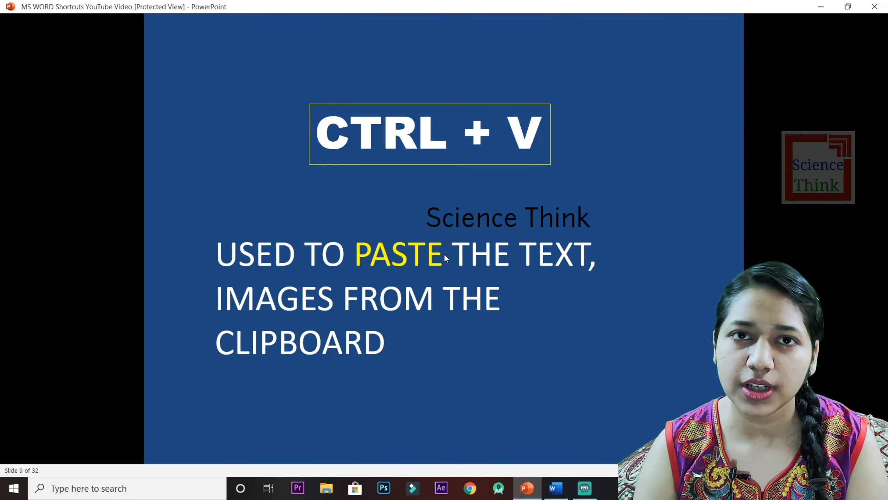
key(Left)
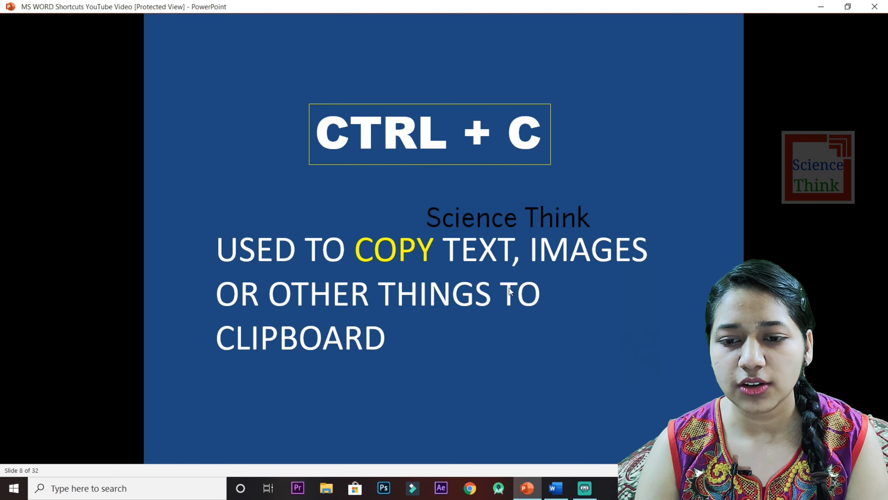
click(556, 488)
scroll(450, 352, up, 1)
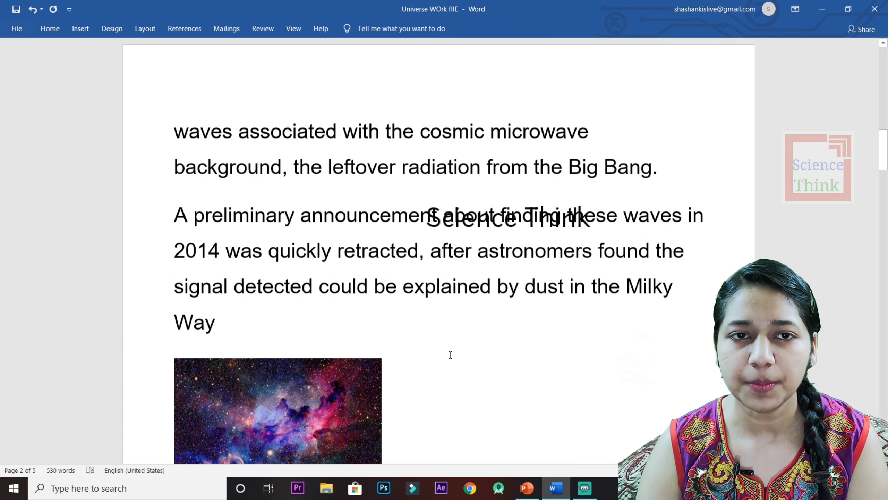
scroll(451, 354, up, 4)
scroll(451, 353, up, 3)
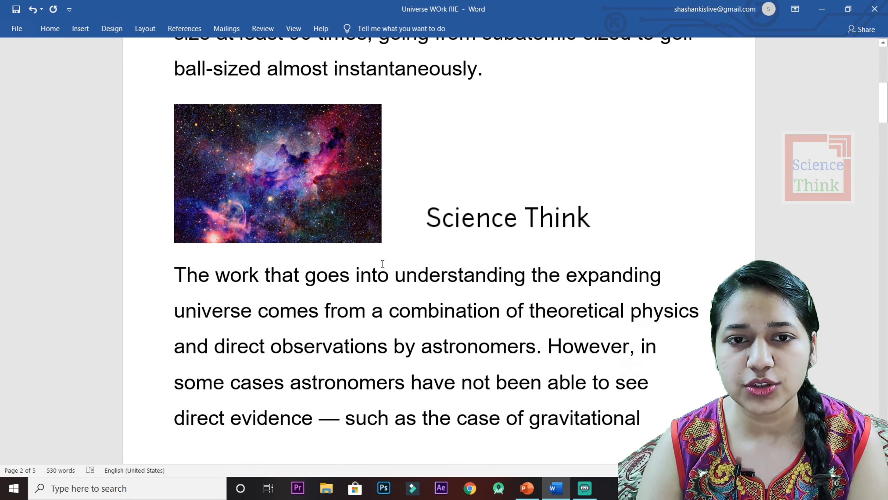
scroll(434, 313, up, 1)
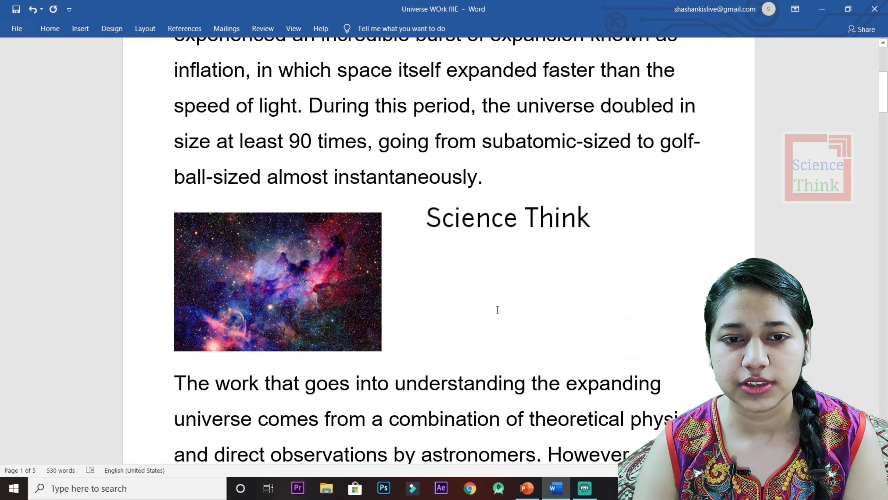
scroll(497, 310, down, 3)
scroll(497, 309, down, 1)
scroll(364, 184, down, 5)
scroll(412, 246, down, 6)
key(ctrl+v)
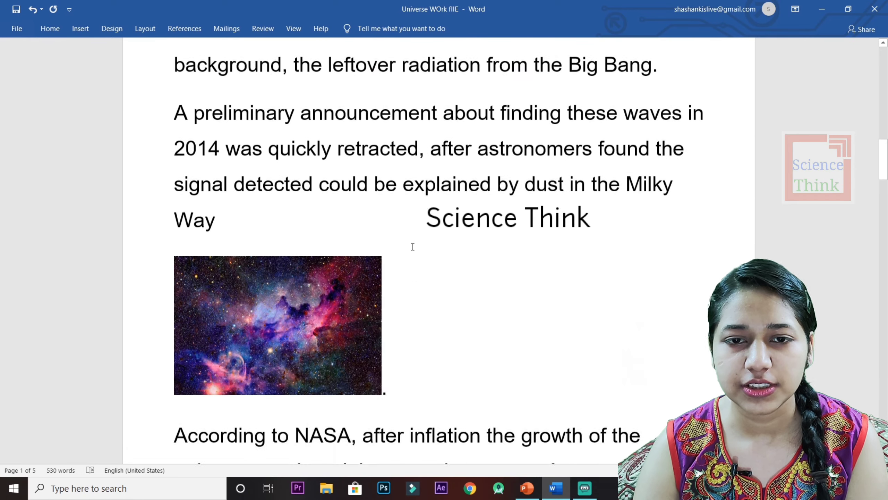
scroll(412, 246, down, 1)
Show the PowerPoint slide about pasting, then go back to the Word article.
key(alt+Tab)
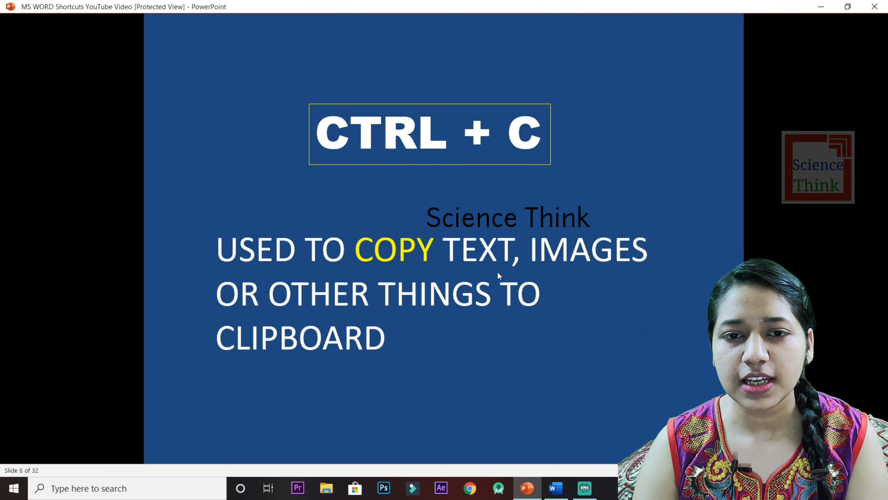
click(487, 287)
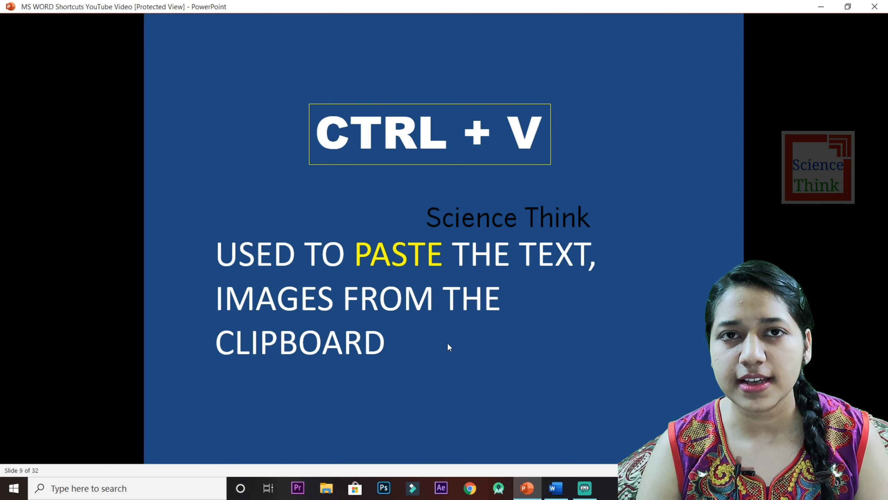
click(557, 488)
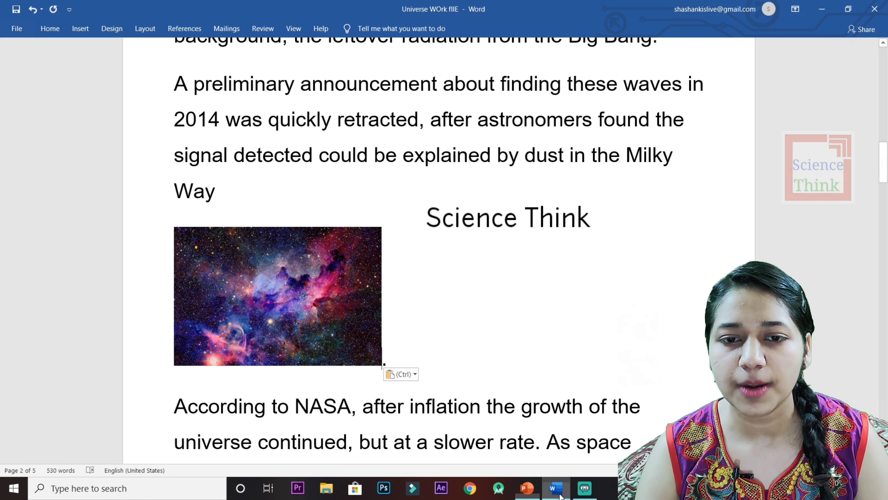
scroll(491, 344, up, 5)
scroll(491, 344, up, 5)
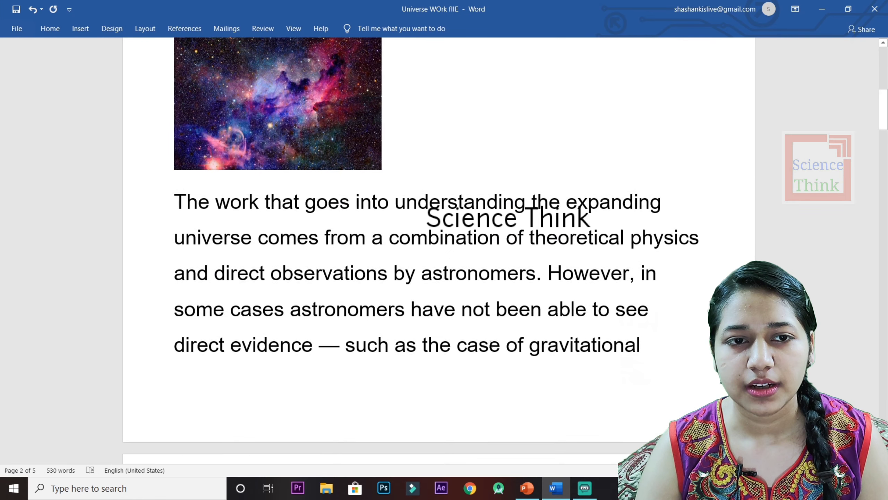
Paste the copied 'The work that goes into…' sentence right after 'Milky Way'.
drag(178, 195, 688, 227)
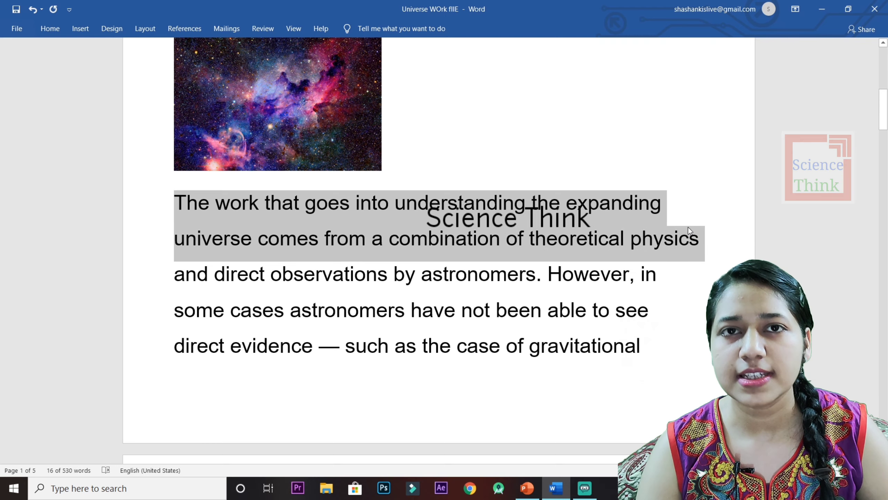
scroll(645, 314, down, 3)
scroll(645, 314, down, 2)
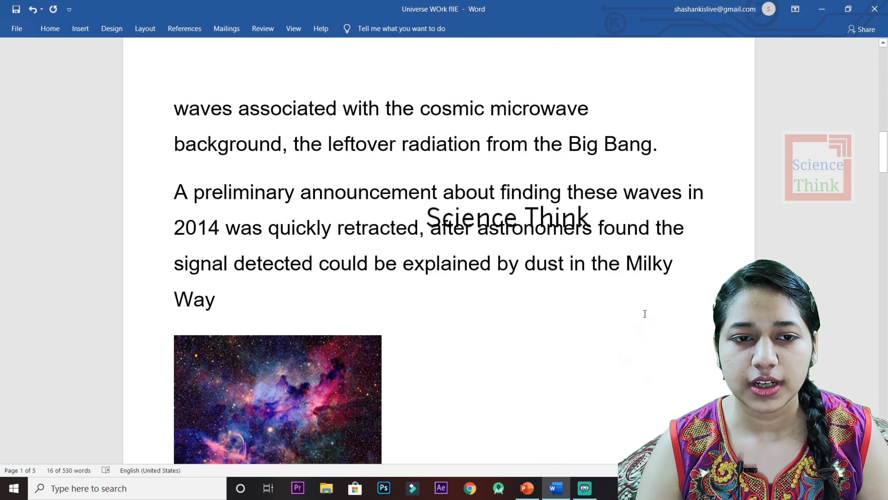
click(221, 303)
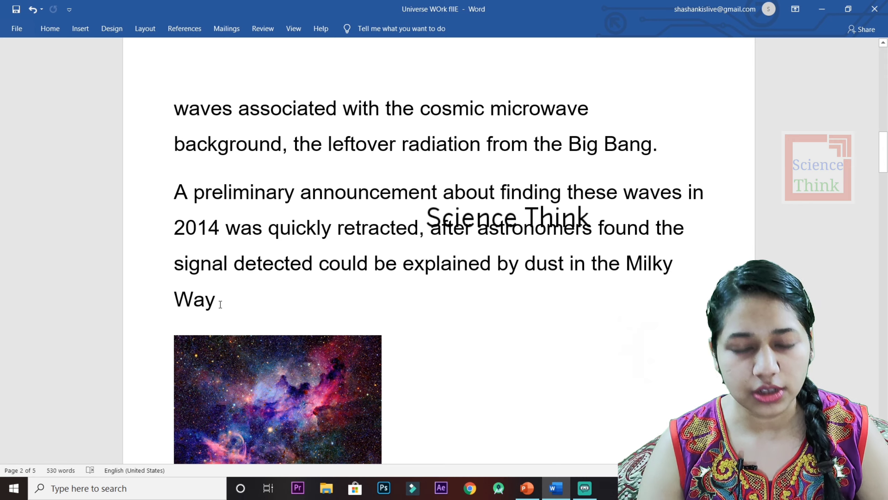
text(The work that goes into understanding the expanding universe comes from a combination of theoretical physics)
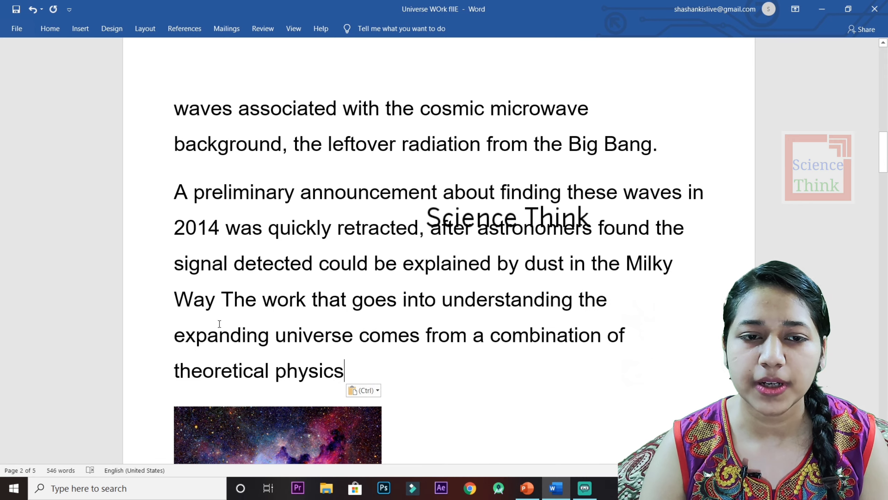
Scroll around page 2 to check the pasted text ending 'theoretical physics' before the galaxy image.
scroll(392, 369, up, 3)
scroll(392, 369, up, 4)
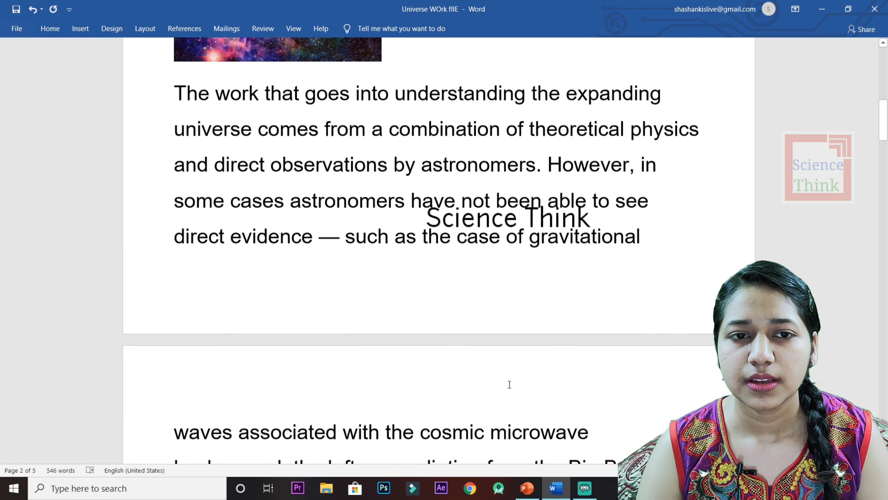
scroll(392, 369, up, 3)
scroll(385, 349, up, 1)
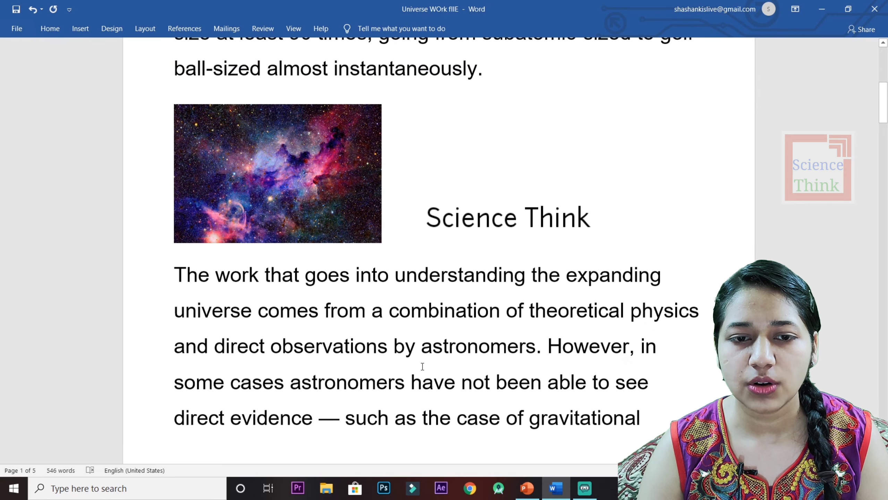
scroll(338, 283, down, 6)
scroll(386, 341, down, 2)
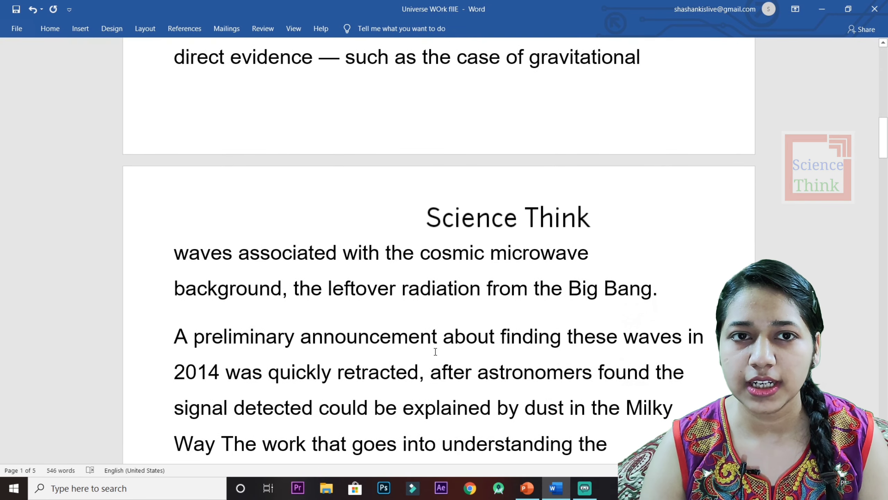
scroll(429, 332, up, 2)
scroll(422, 316, up, 3)
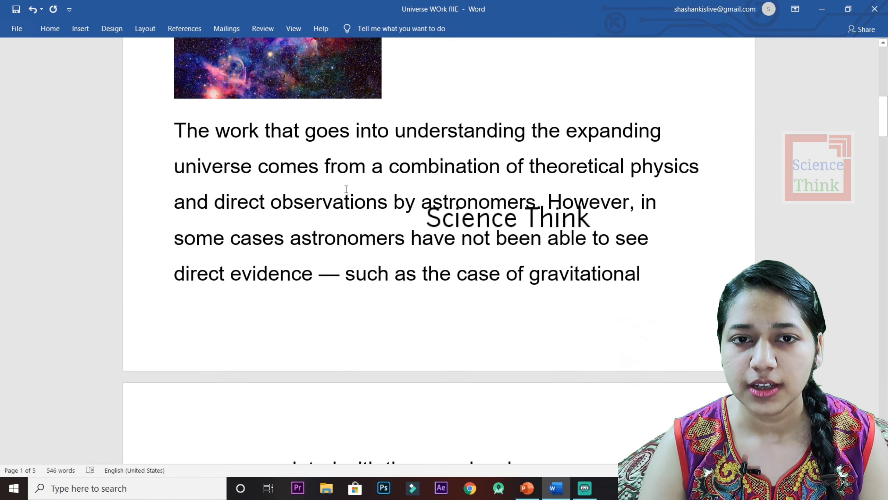
scroll(346, 189, down, 2)
scroll(363, 222, down, 3)
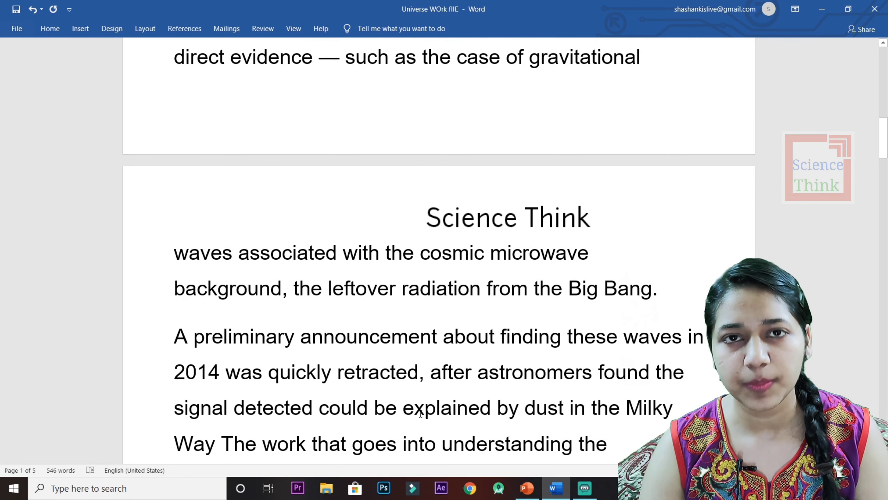
scroll(336, 349, down, 1)
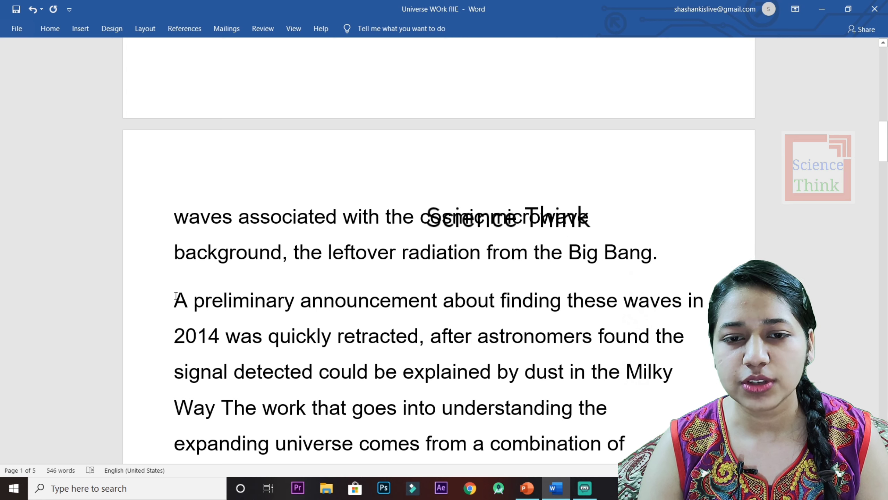
Move the 'A preliminary announcement… retracted' clause after 'theoretical physics', then show the undo slide.
drag(175, 295, 434, 350)
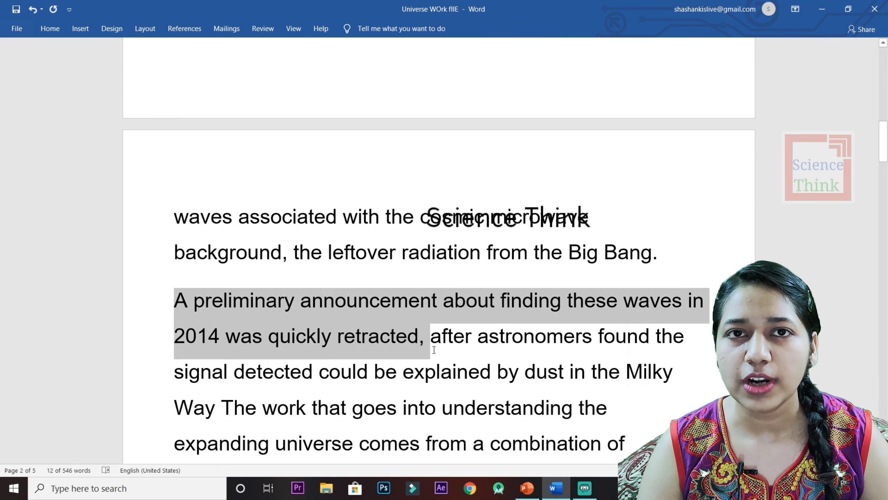
key(Delete)
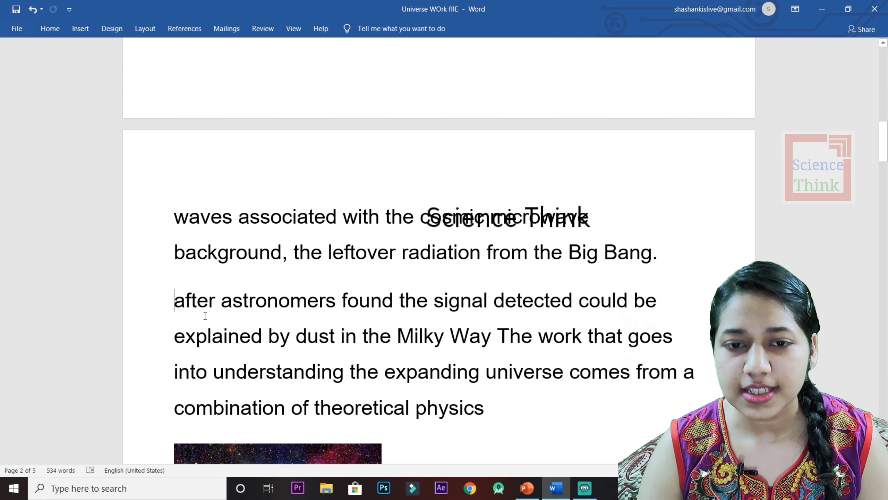
scroll(373, 333, down, 2)
click(512, 341)
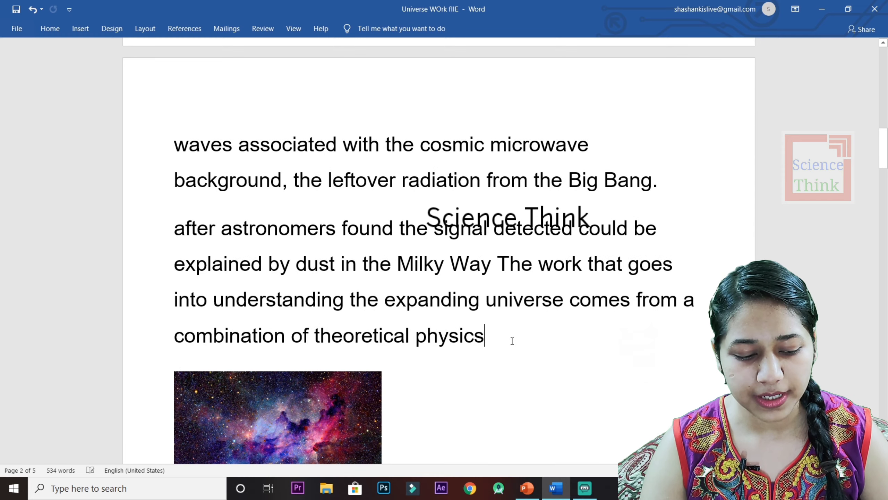
text(A preliminary announcement about finding these waves in 2014 was quickly retracted,)
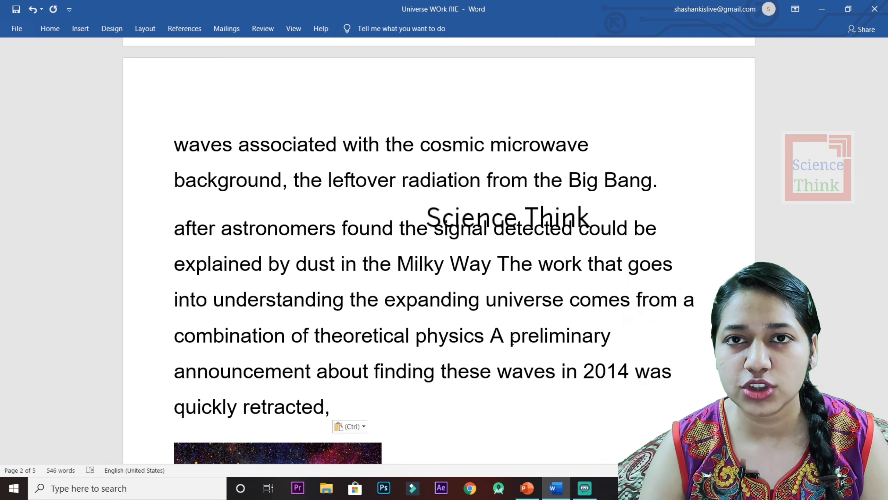
click(527, 488)
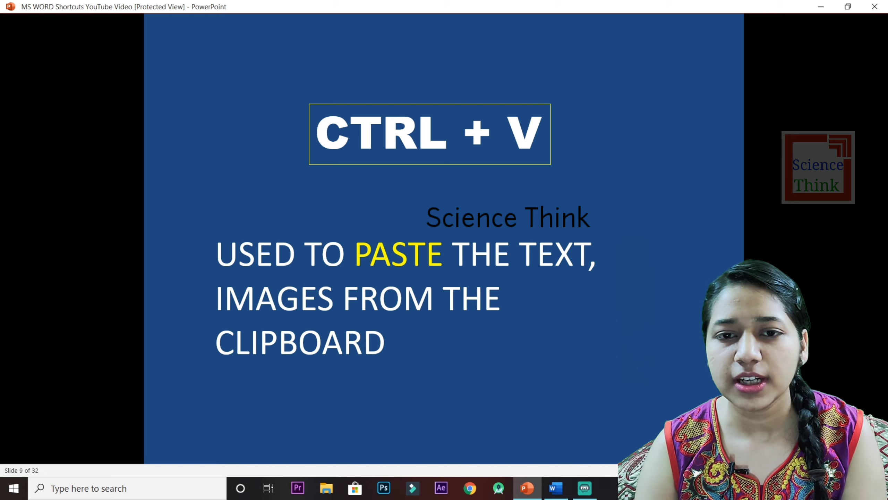
key(Right)
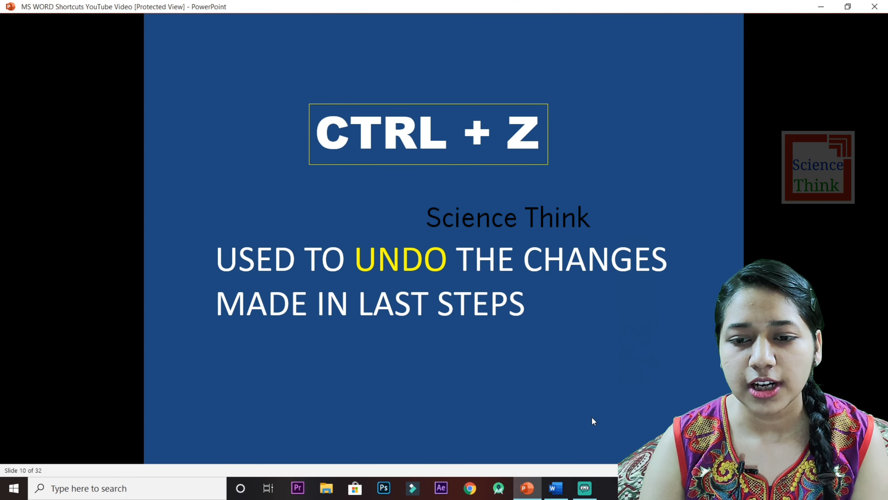
Delete the galaxy image in the Word article and undo to restore it.
click(557, 488)
scroll(550, 393, up, 5)
scroll(550, 393, up, 5)
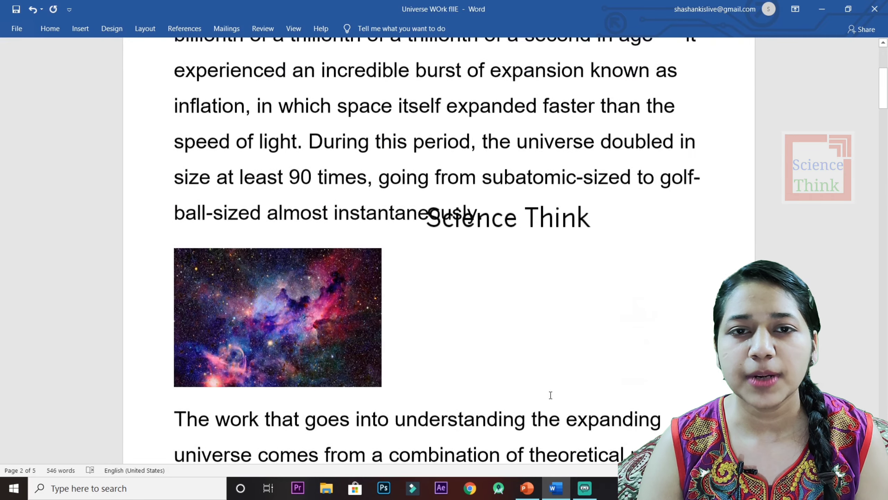
scroll(550, 395, up, 5)
scroll(550, 394, down, 3)
scroll(551, 395, down, 3)
click(318, 322)
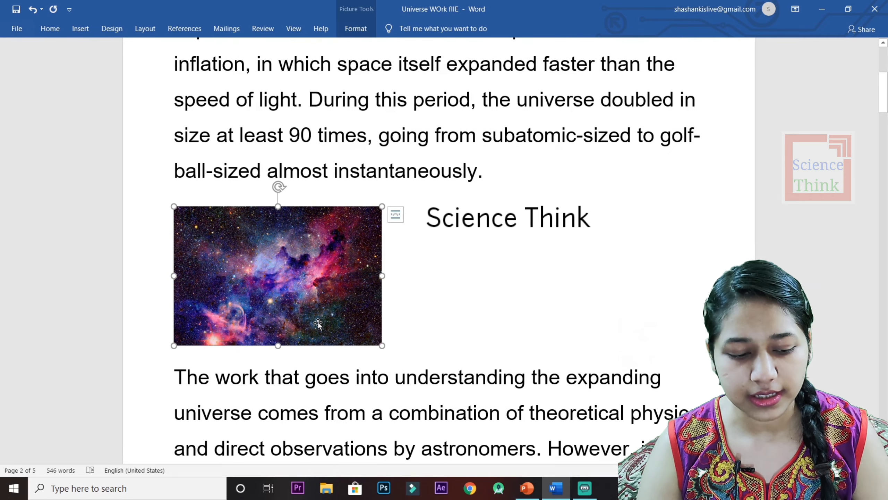
key(Delete)
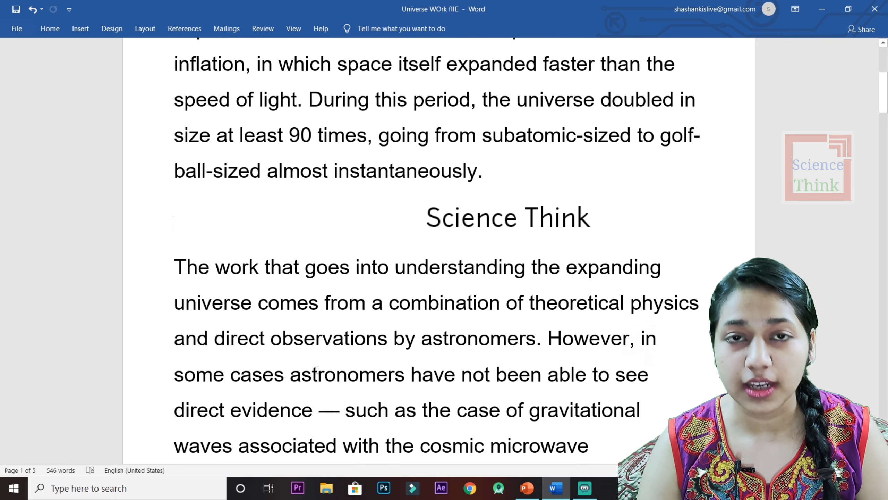
key(ctrl+z)
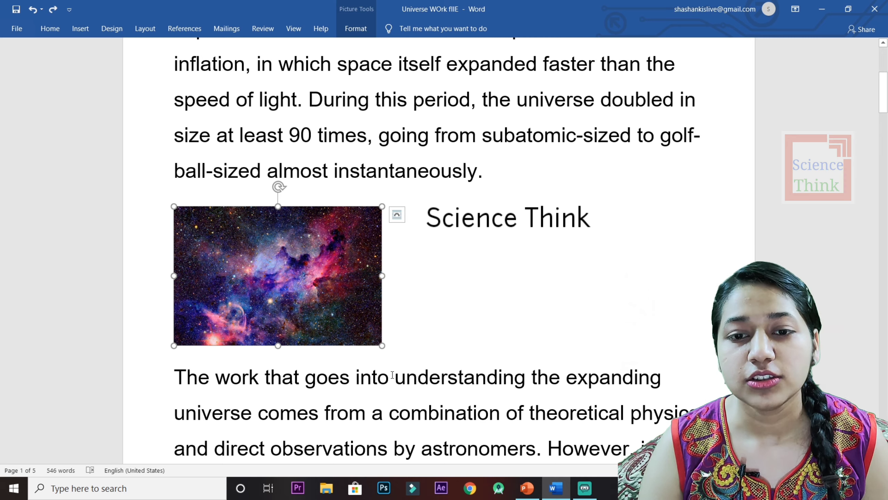
Delete and restore the galaxy image a second time, leaving it selected.
click(434, 333)
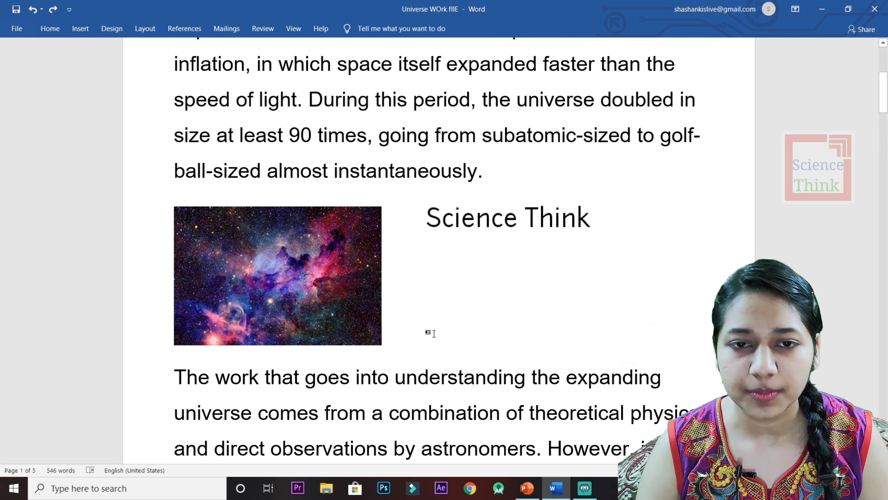
click(324, 286)
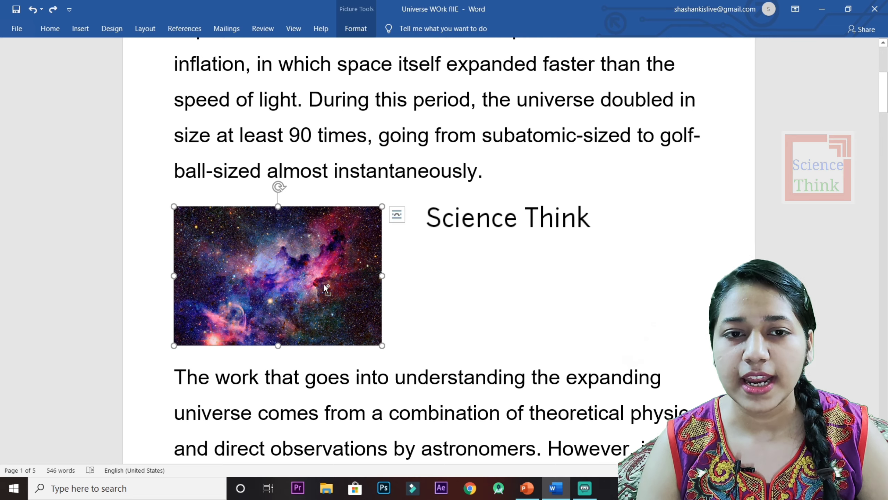
key(Delete)
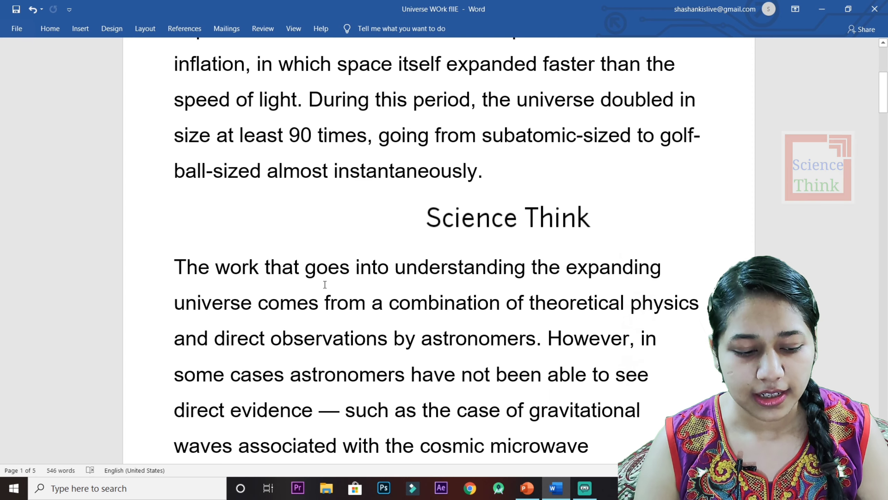
key(ctrl+z)
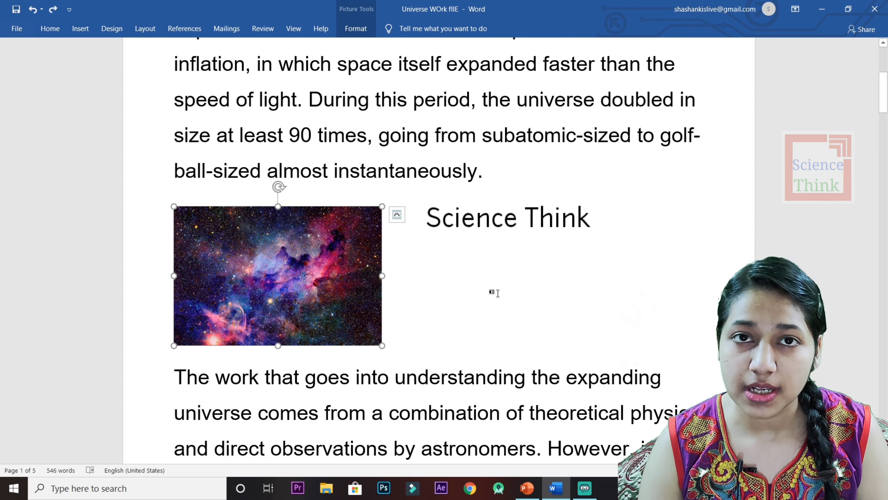
click(520, 290)
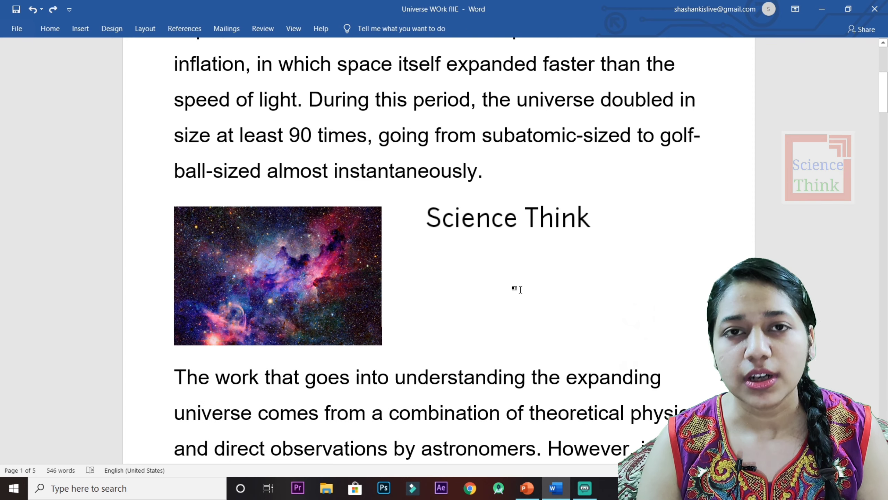
click(353, 280)
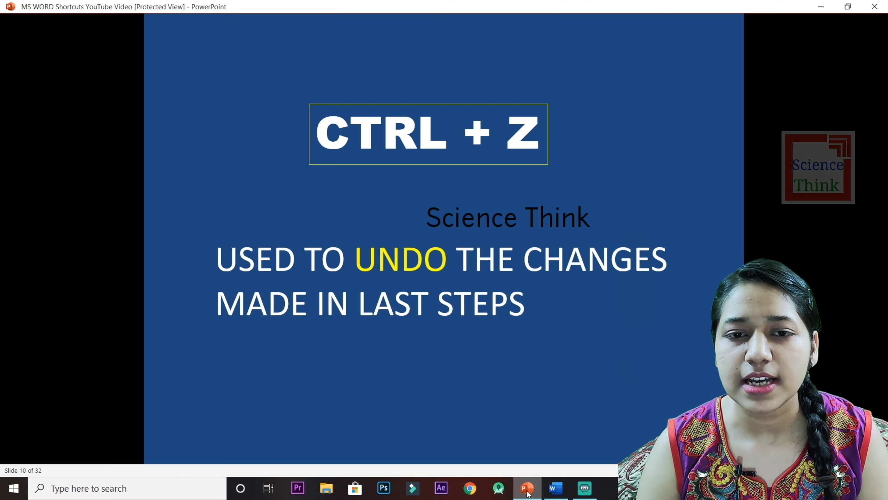
click(527, 488)
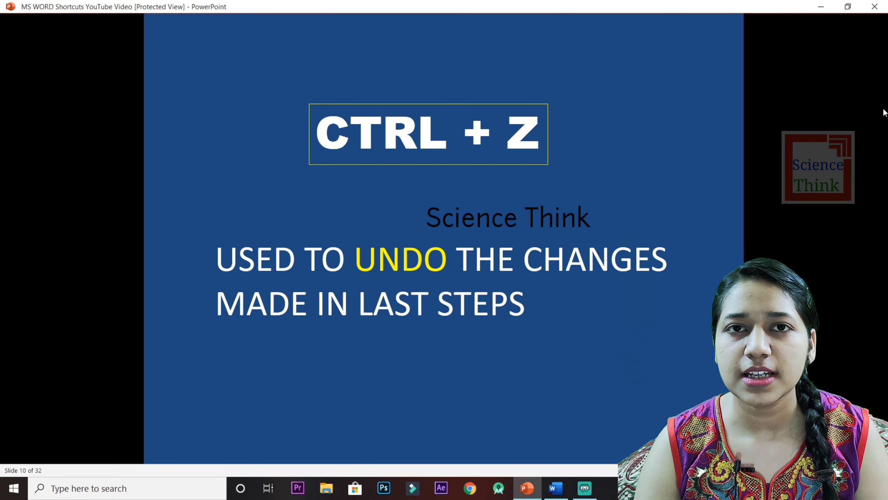
Delete the galaxy image once more and undo to keep it.
click(556, 487)
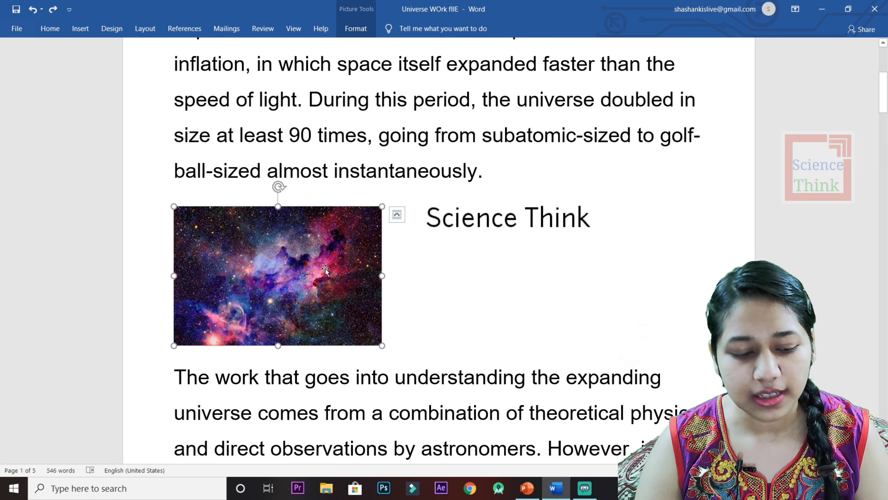
key(Delete)
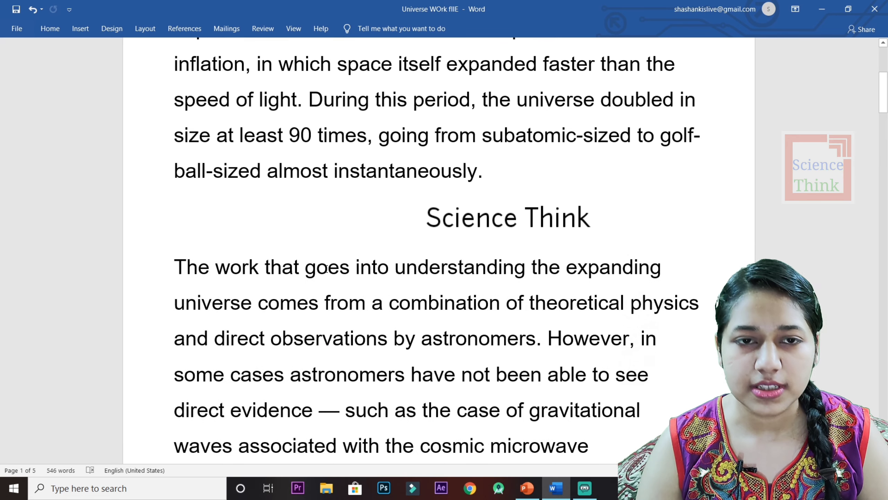
key(ctrl+z)
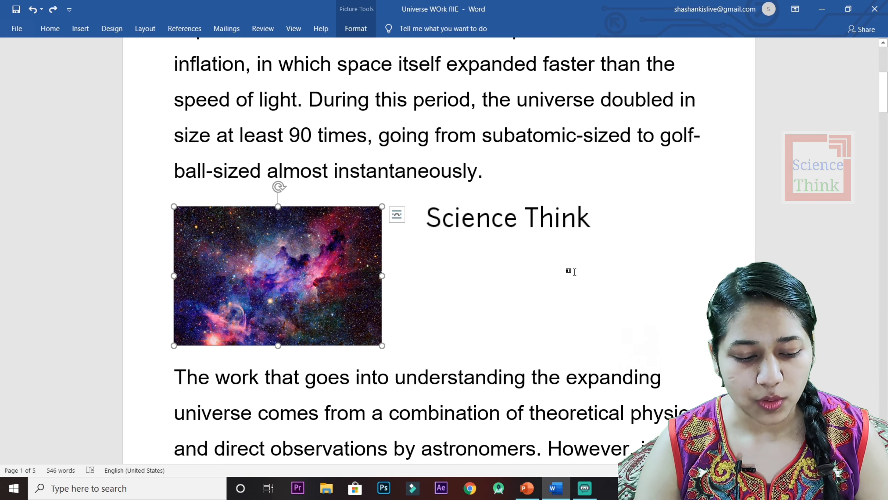
Undo the paste and cut so 'A preliminary announcement' starts the paragraph again.
key(Delete)
scroll(489, 297, down, 10)
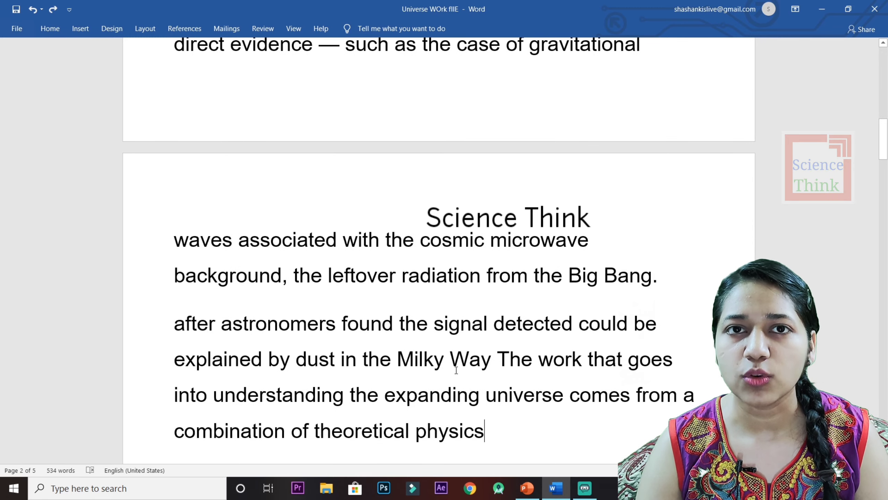
key(ctrl+z)
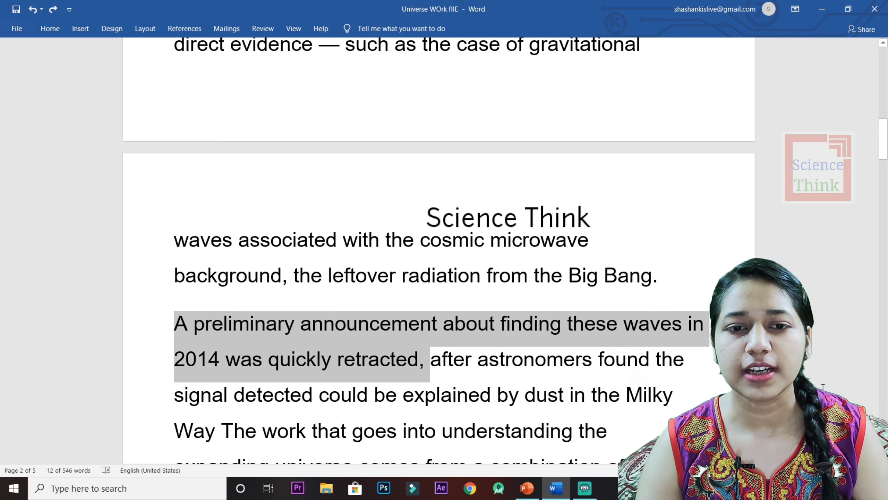
click(820, 387)
scroll(168, 220, down, 3)
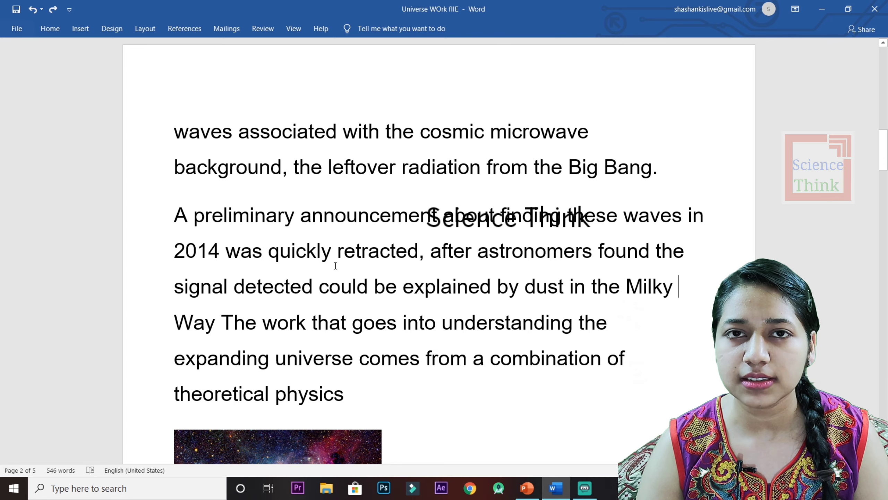
click(373, 401)
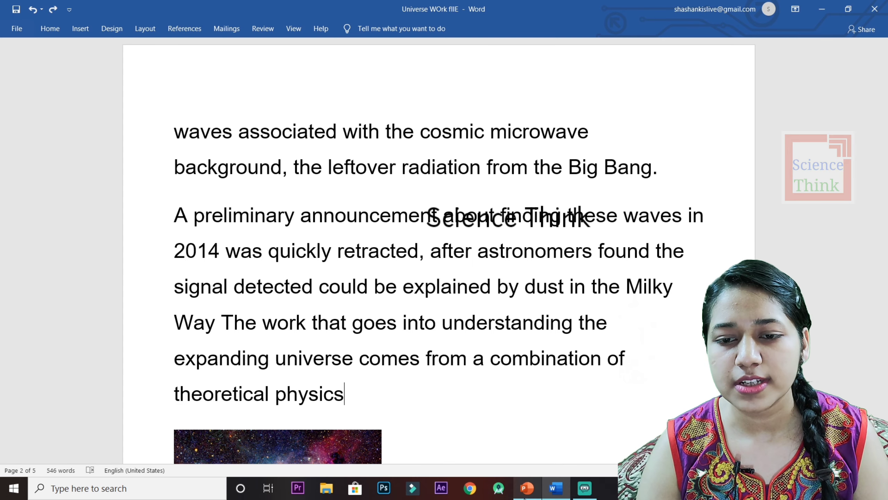
mouse_move(526, 488)
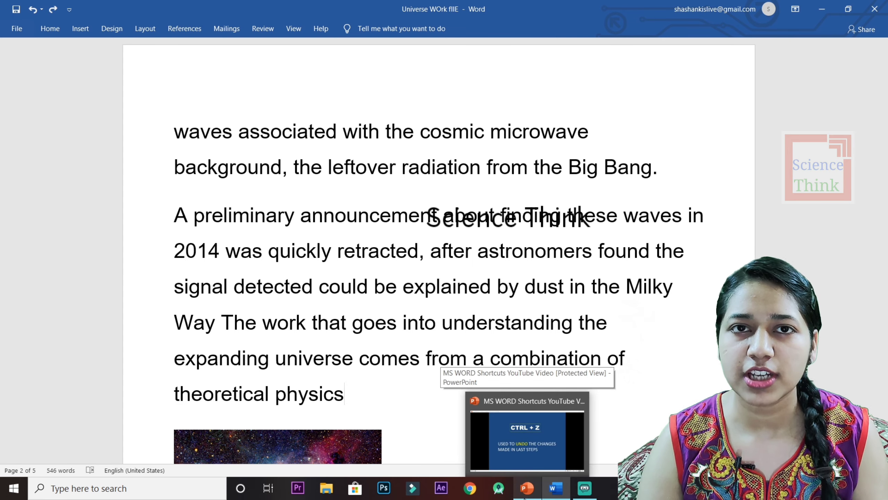
click(526, 495)
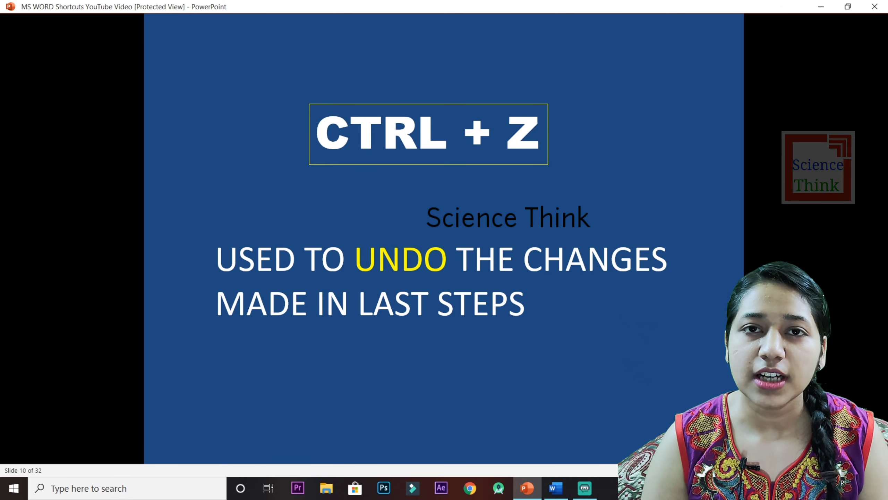
Advance to slide 11 (CTRL + Y redo) and bring the Word Universe article back.
key(Right)
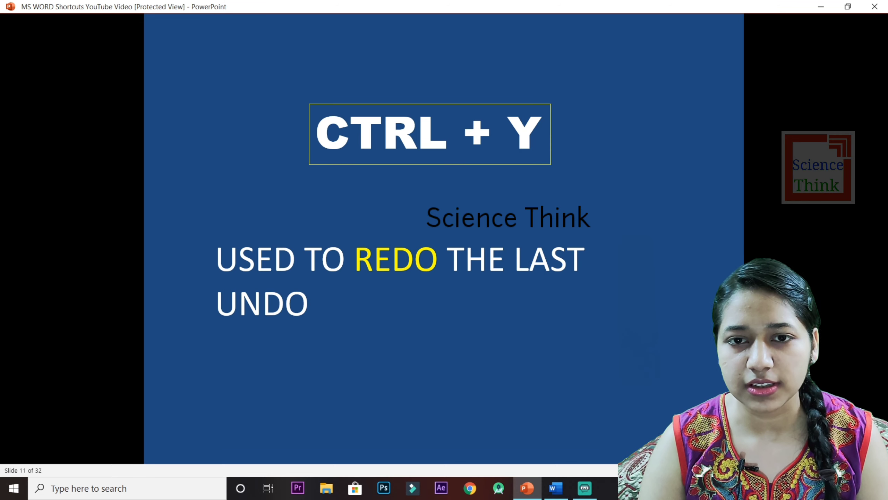
click(556, 488)
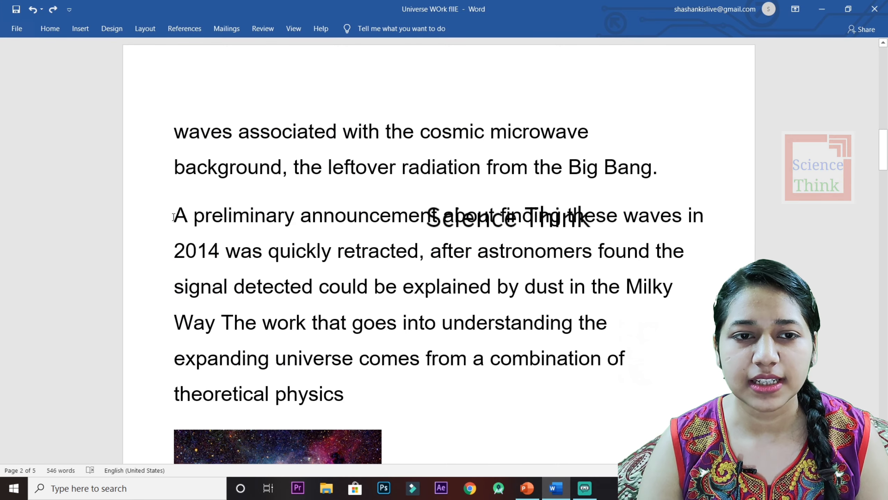
Delete the 'A preliminary announcement… retracted' text, undo it, then redo the deletion.
drag(174, 217, 373, 259)
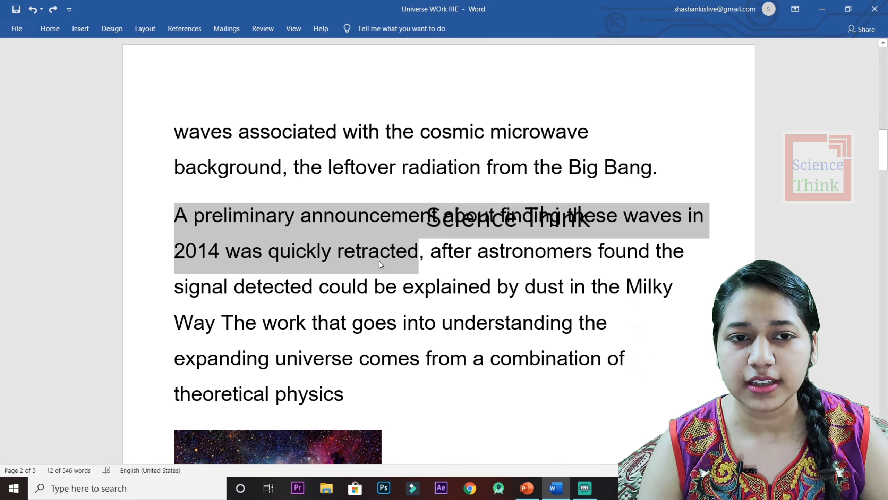
key(Delete)
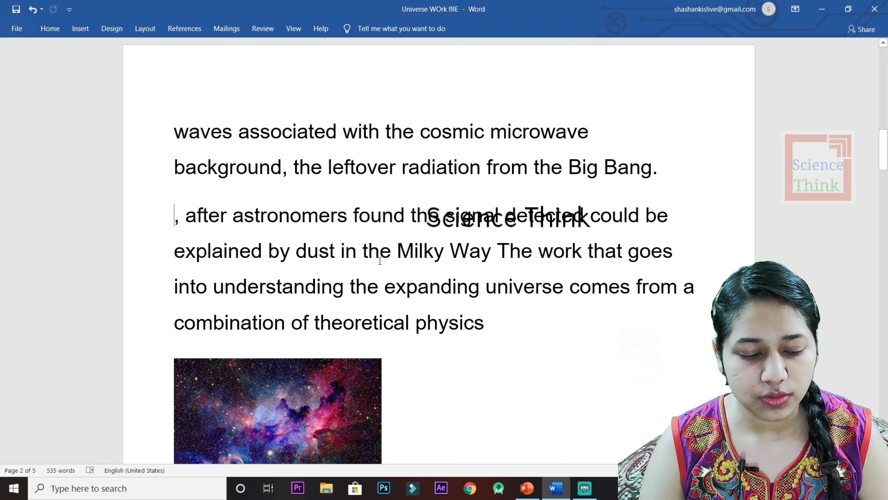
key(ctrl+z)
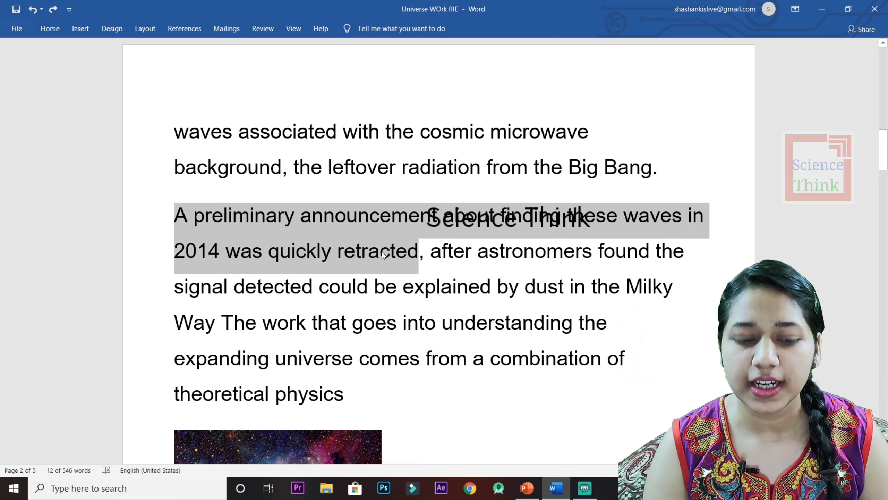
key(ctrl+y)
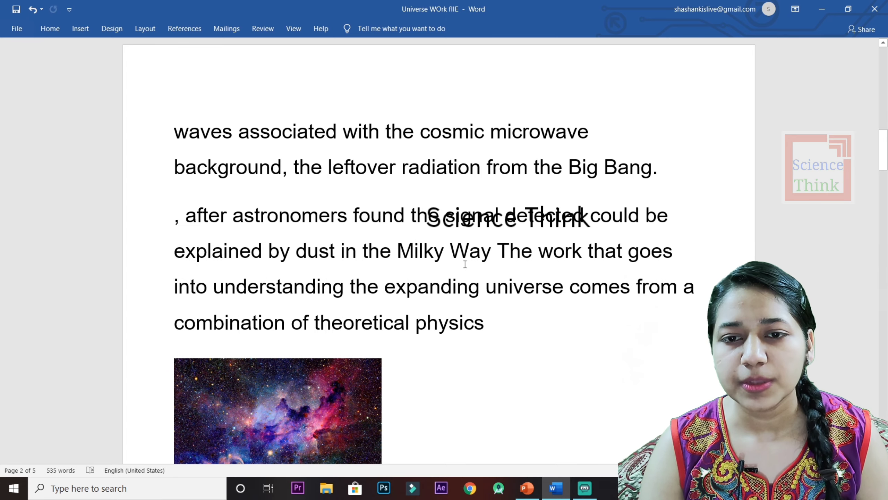
Delete the galaxy image, restore it, then remove it again so it stays out.
scroll(528, 369, down, 3)
scroll(377, 247, up, 9)
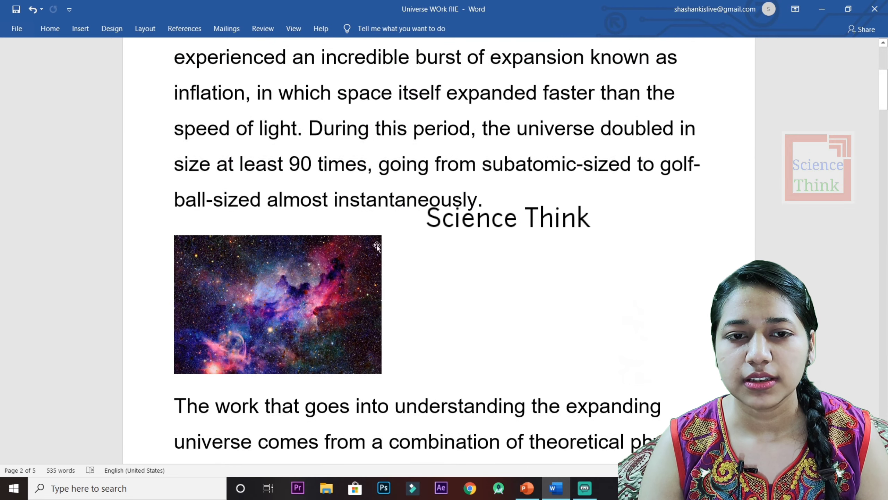
click(320, 299)
key(Delete)
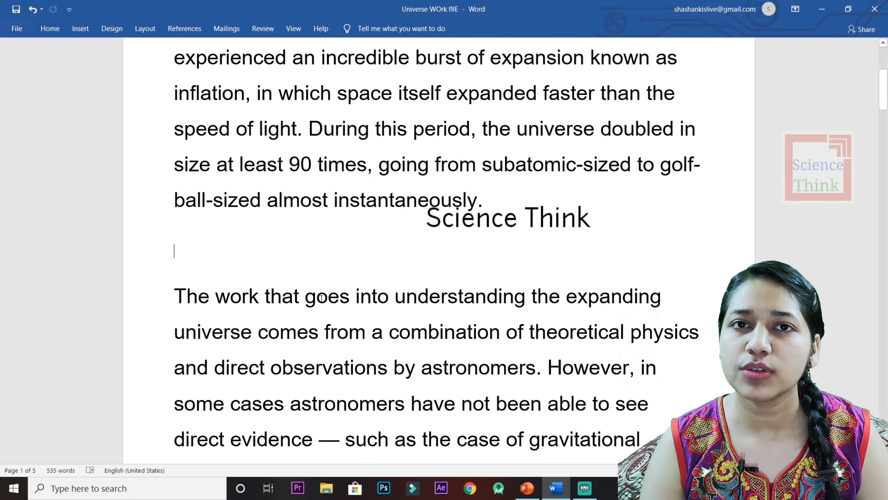
key(ctrl+z)
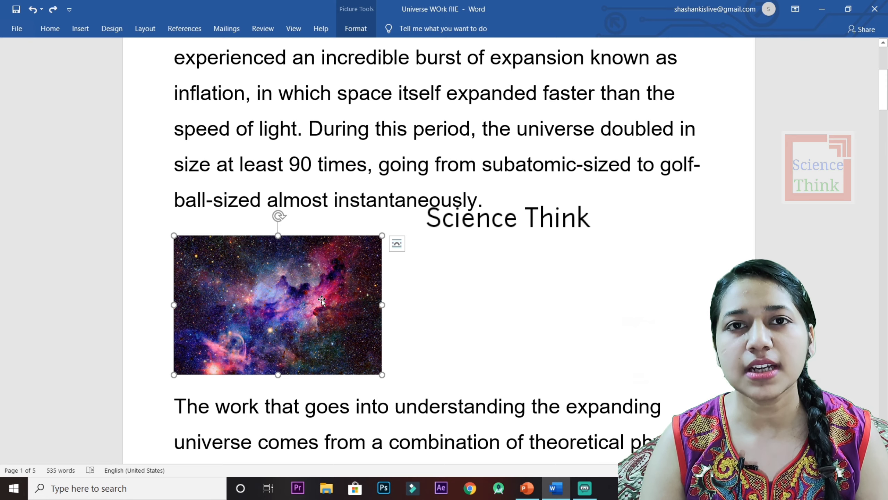
key(Delete)
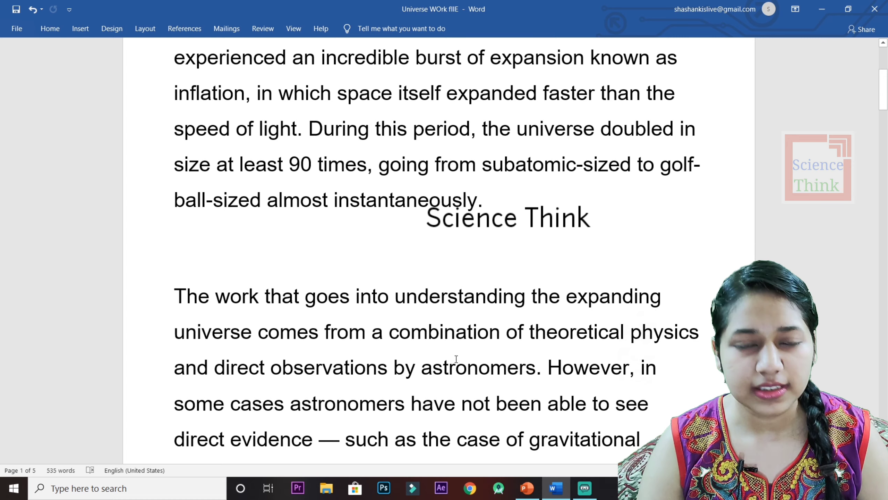
key(ctrl+v)
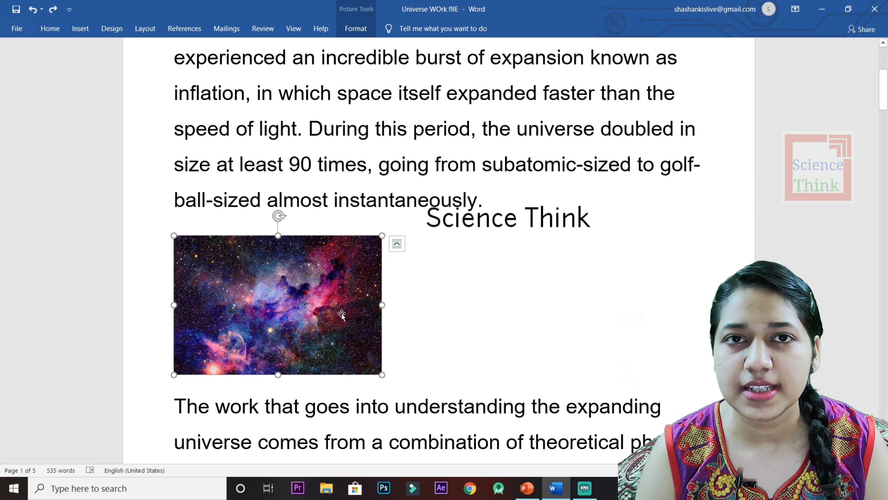
key(Delete)
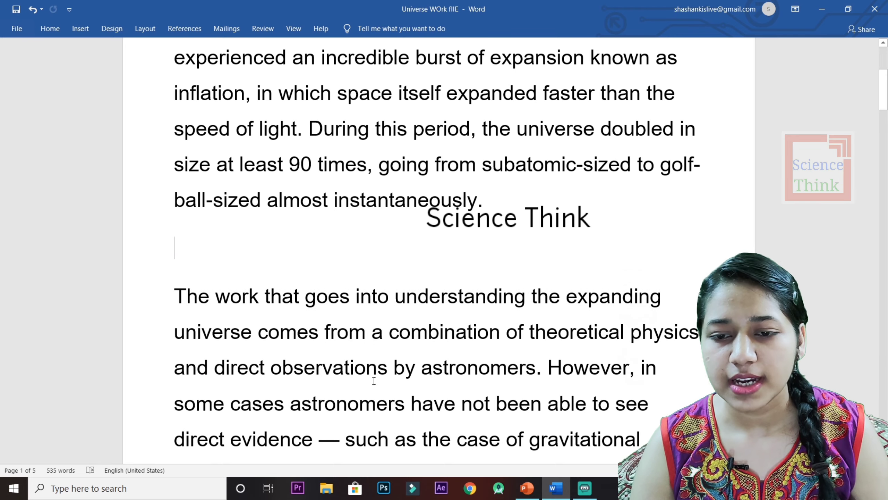
click(527, 488)
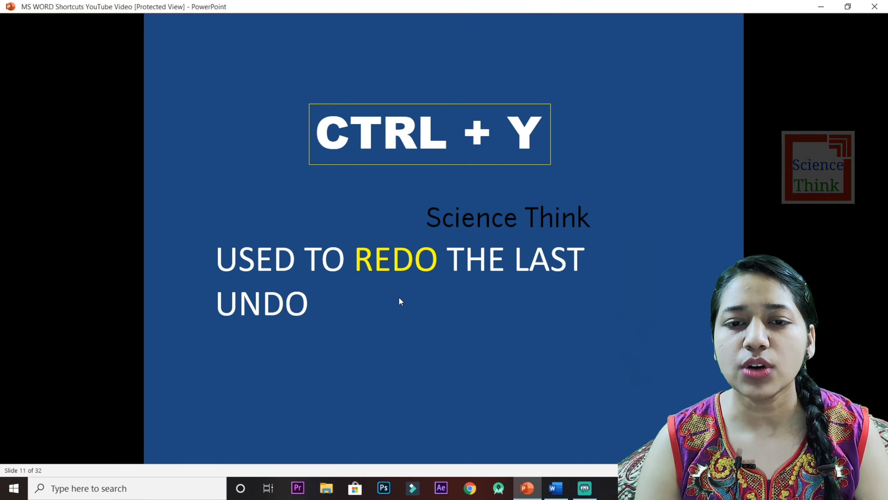
Step back to slide 10, then forward to slide 12, the CTRL + W close slide.
key(Left)
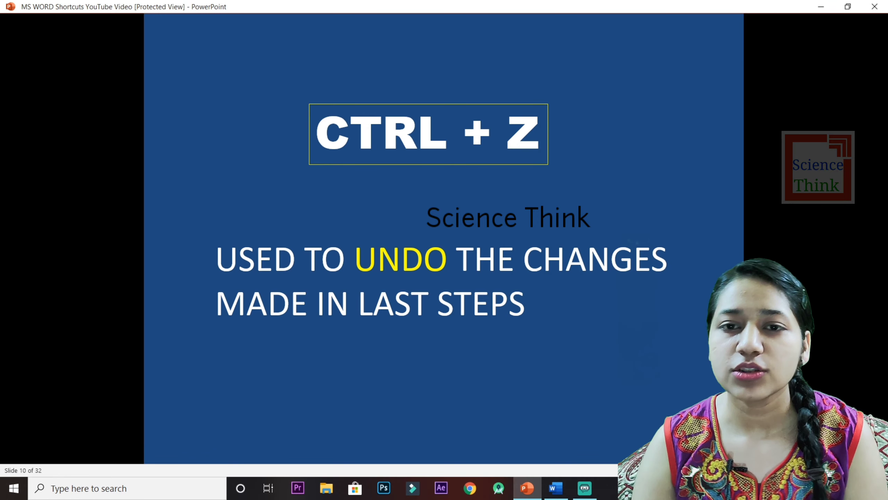
key(Right)
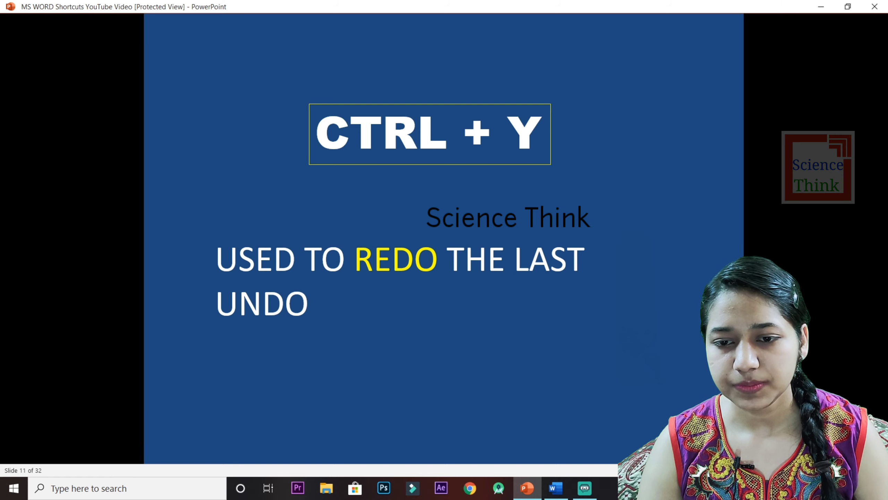
key(Right)
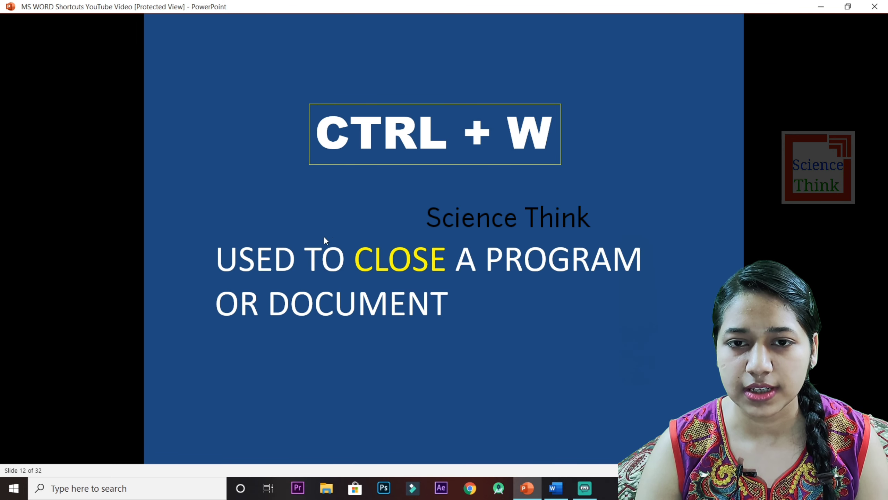
Try closing the Universe article, dismiss the save prompt, then advance to the CTRL + S slide.
click(557, 488)
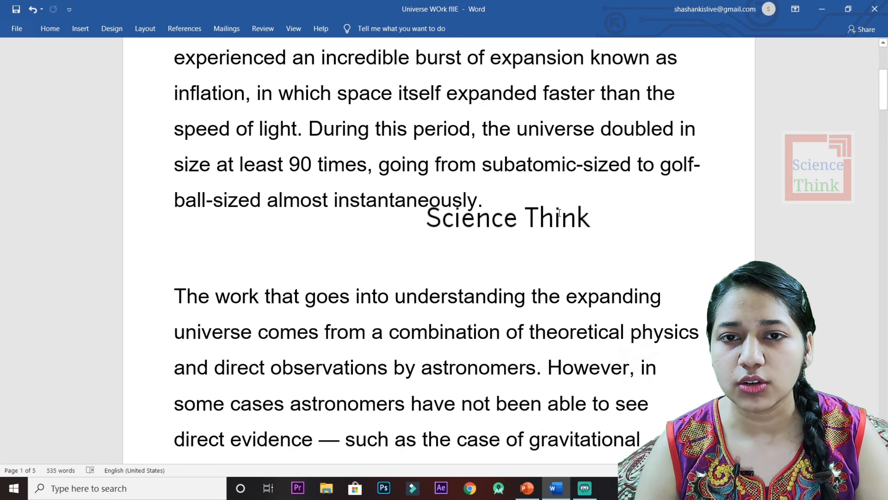
key(alt+F4)
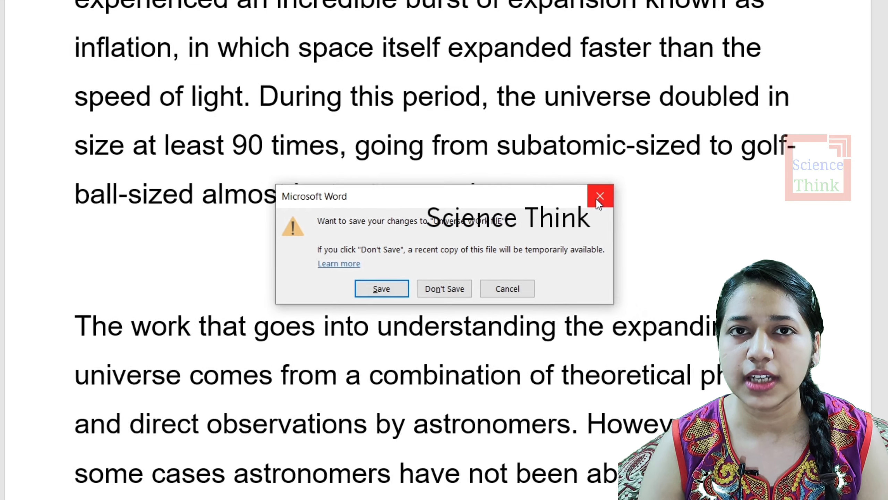
click(598, 196)
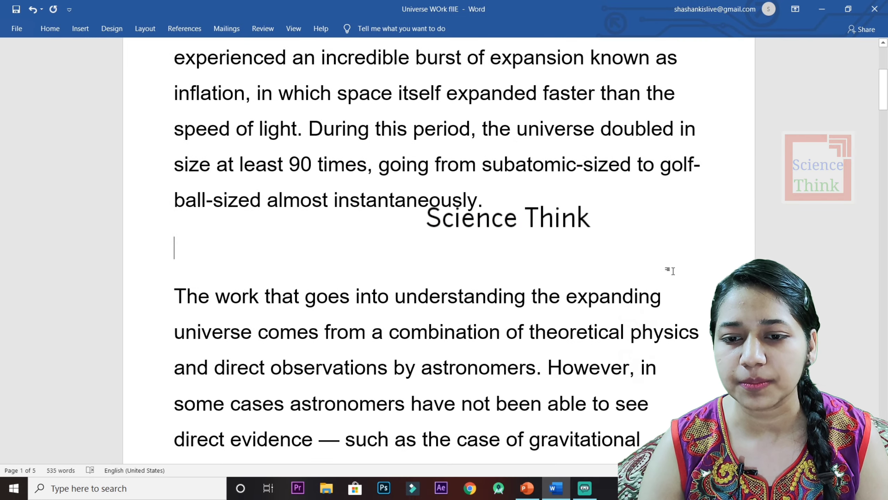
click(527, 488)
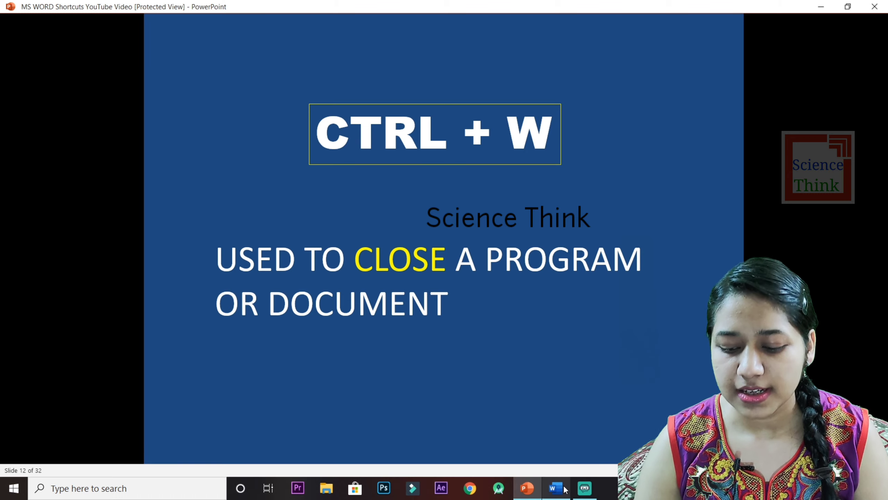
key(Page_Down)
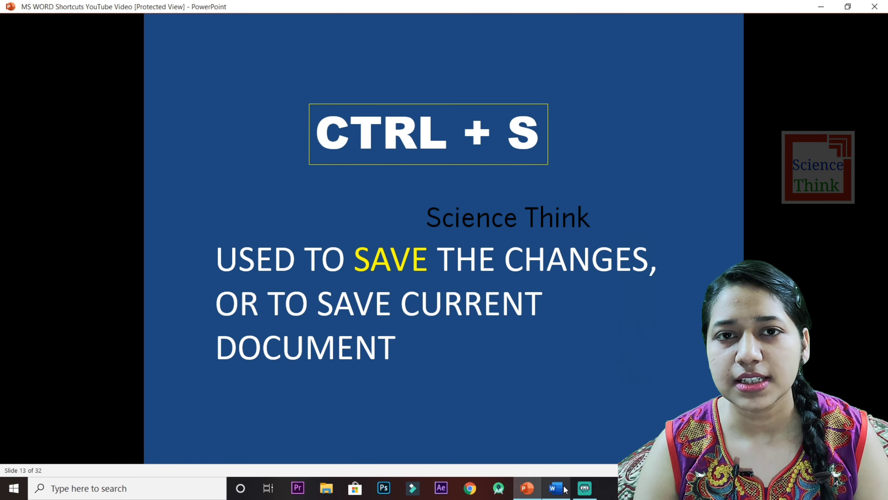
mouse_move(555, 488)
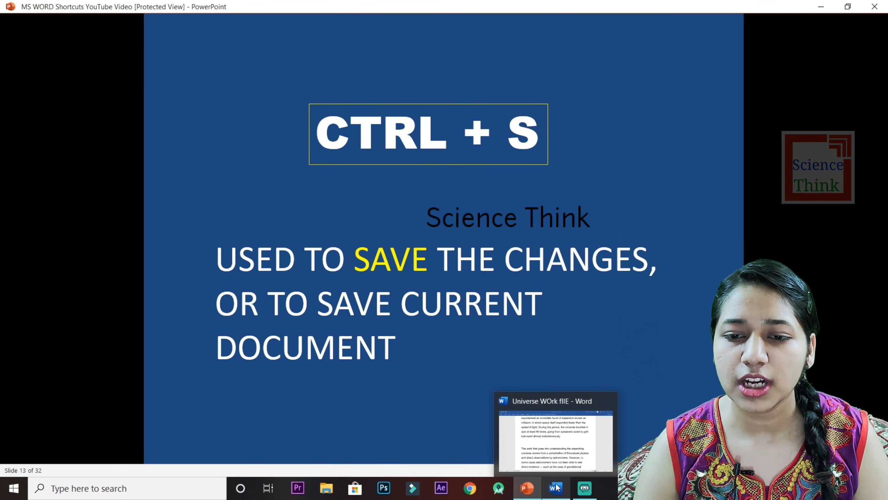
Bring the Universe article forward and glance at the File backstage before returning to it.
click(499, 437)
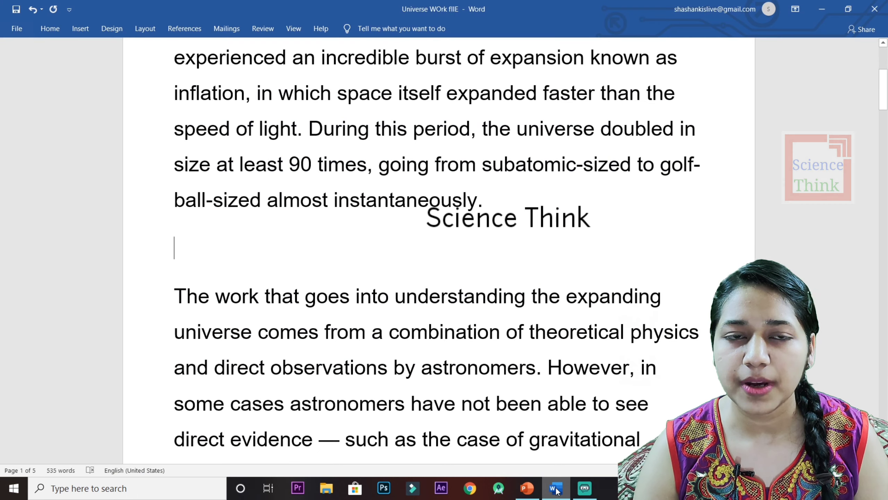
click(21, 27)
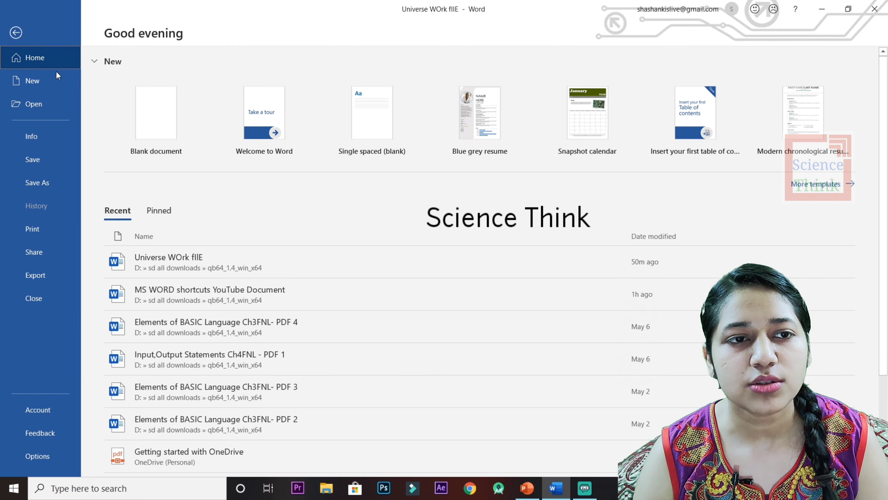
click(27, 35)
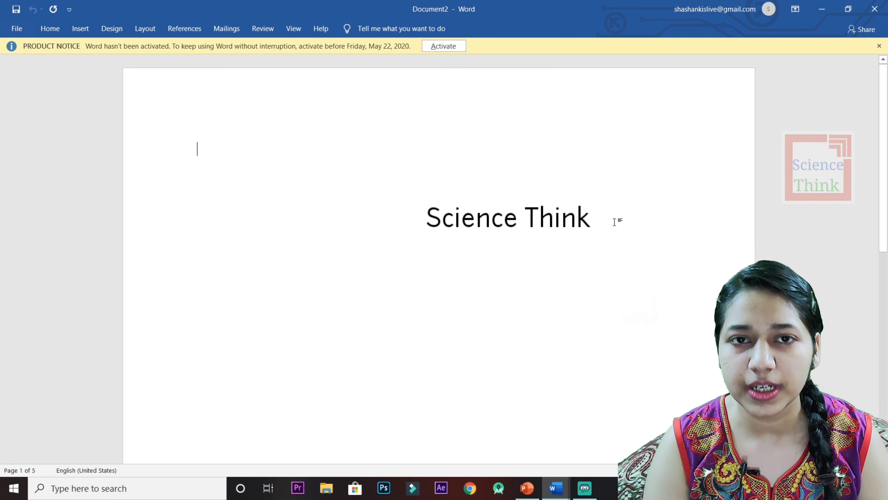
Type random letters into a new scratch document and call up its save dialog.
text(sdfoirhjdifgiusd)
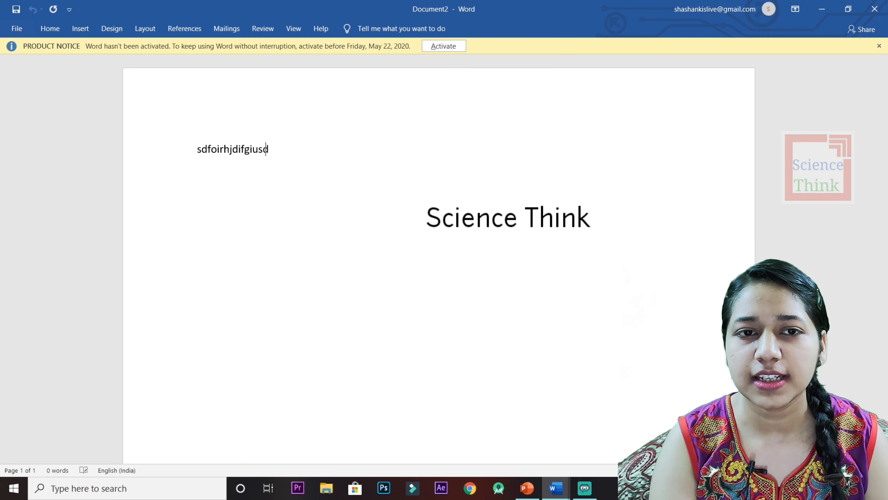
text(hgfihjtuihdauhduhushduh)
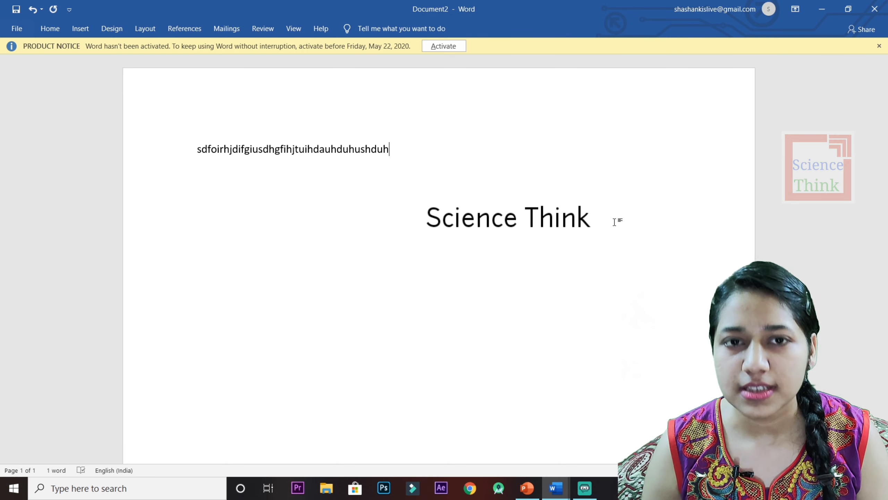
key(ctrl+s)
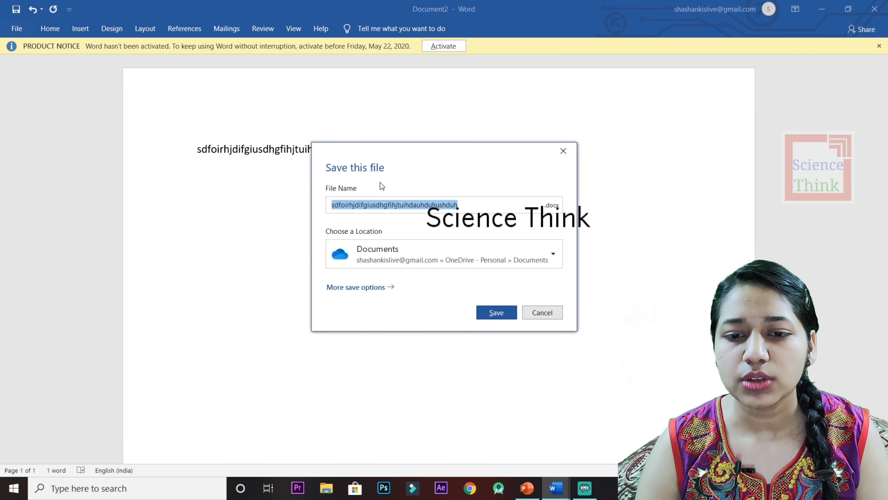
click(527, 487)
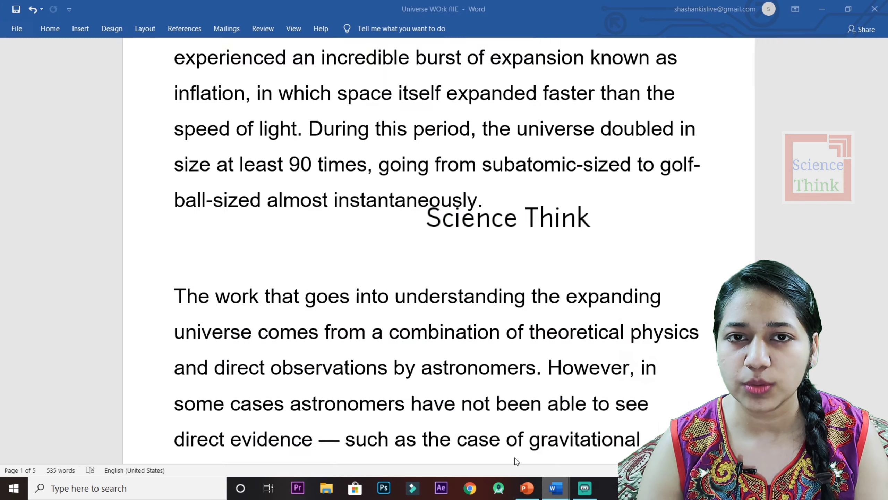
click(615, 448)
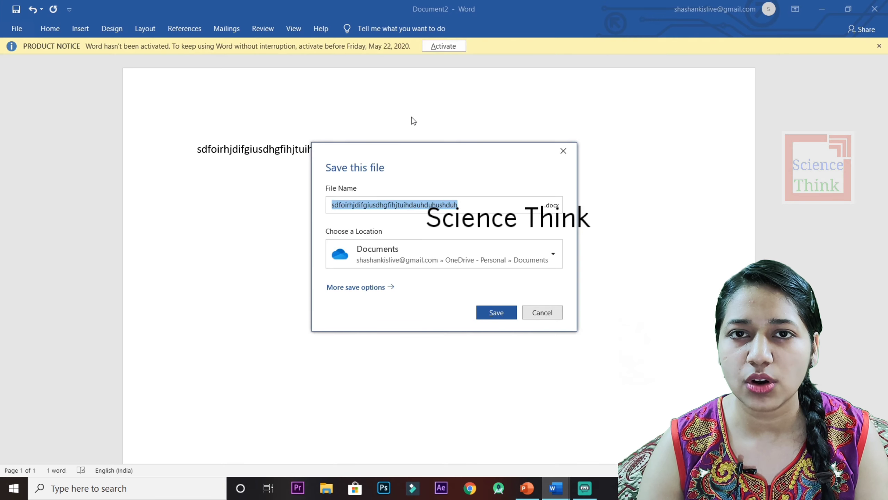
click(528, 488)
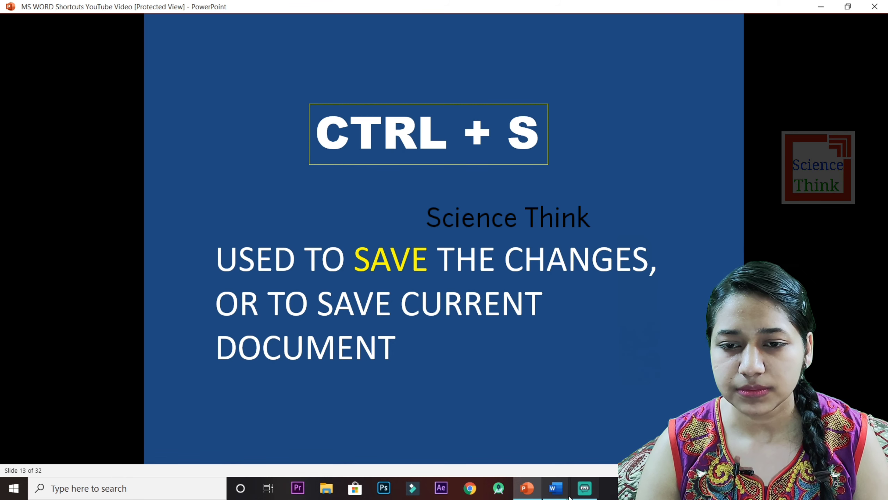
click(616, 442)
Cancel saving the scratch document and bring the Universe WOrk fIlE article to the front.
key(ctrl+s)
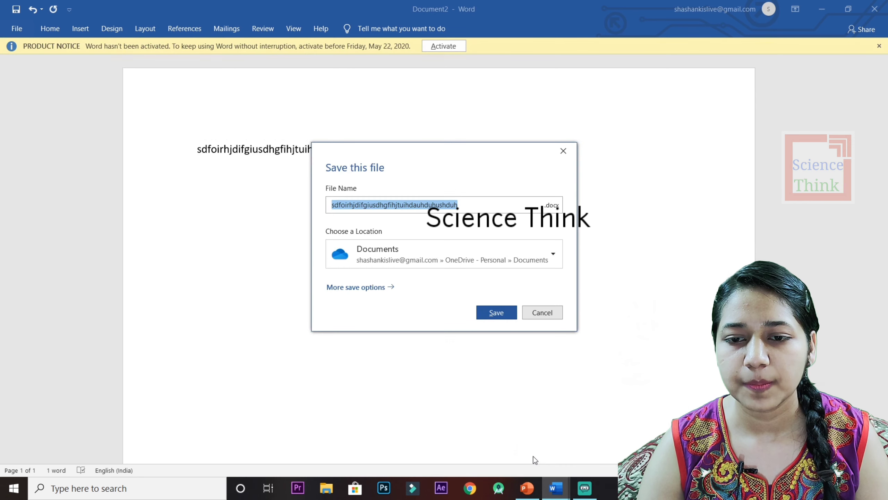
click(550, 314)
mouse_move(556, 488)
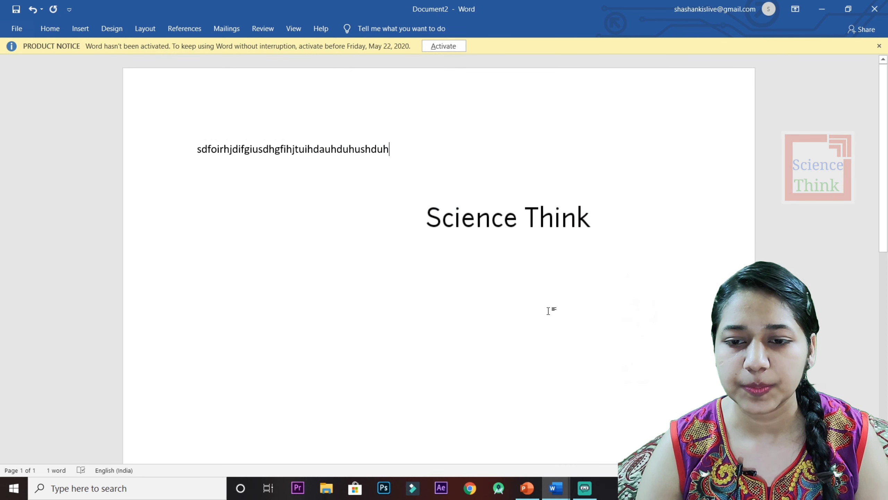
click(535, 442)
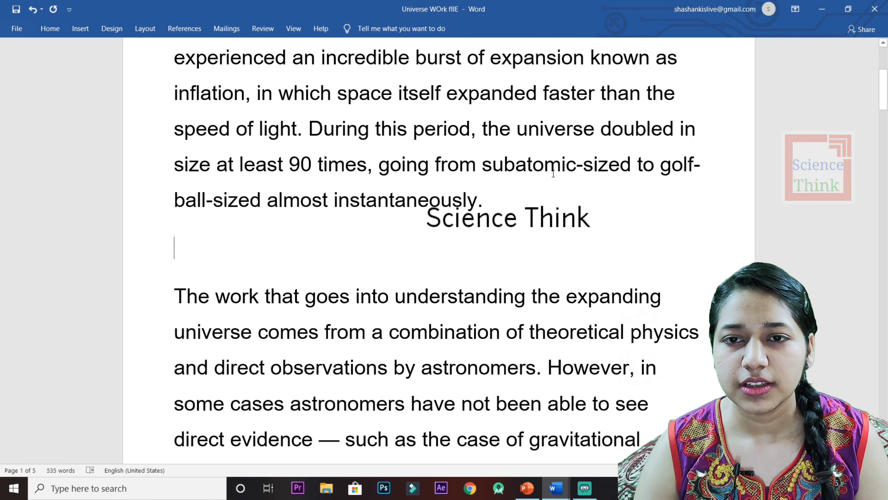
Switch to the scratch Document2 and cancel its Ctrl+S save prompt.
scroll(554, 173, up, 6)
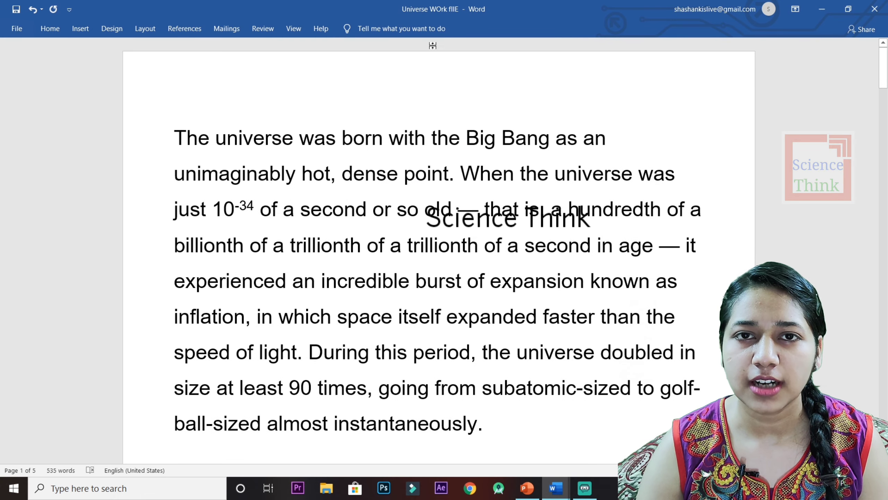
scroll(261, 137, down, 2)
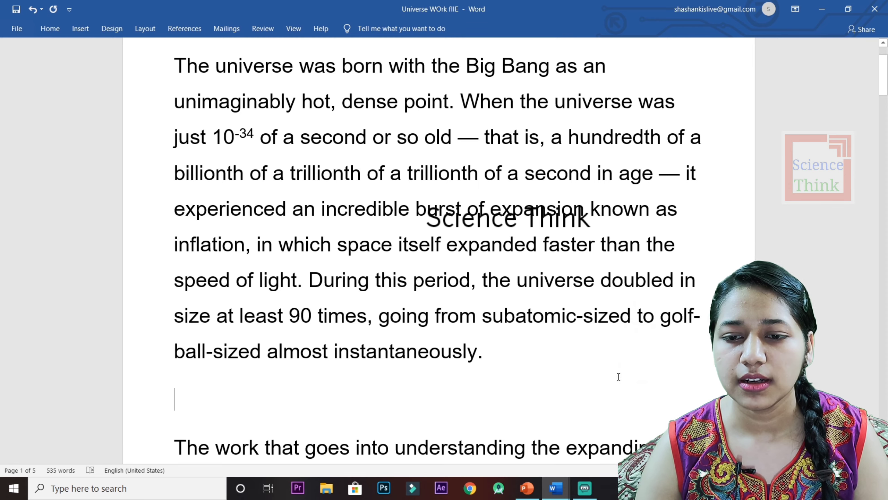
mouse_move(555, 487)
click(610, 436)
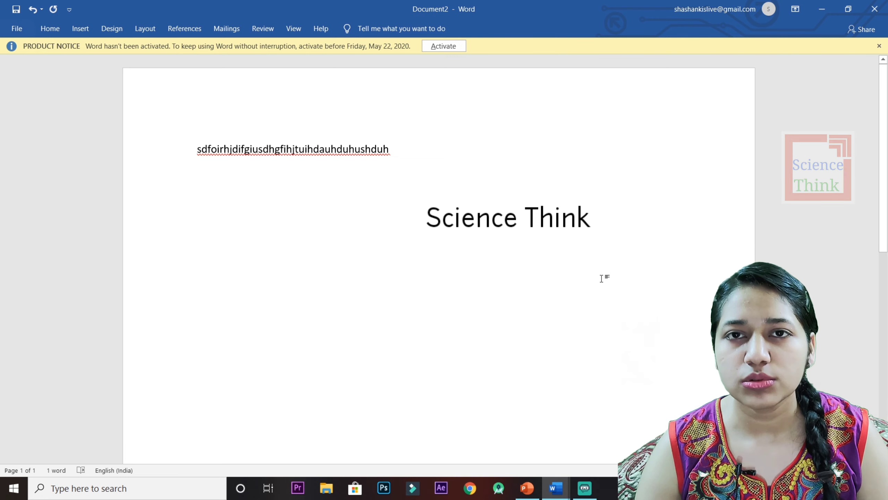
key(ctrl+s)
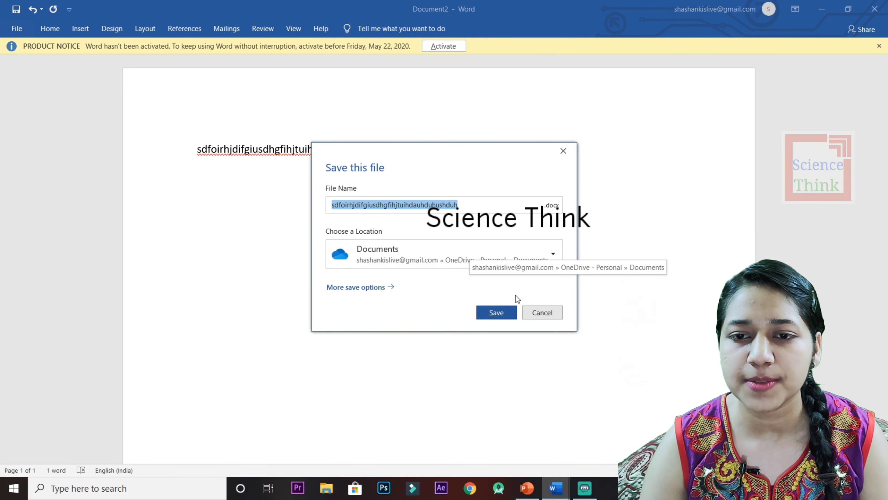
click(542, 312)
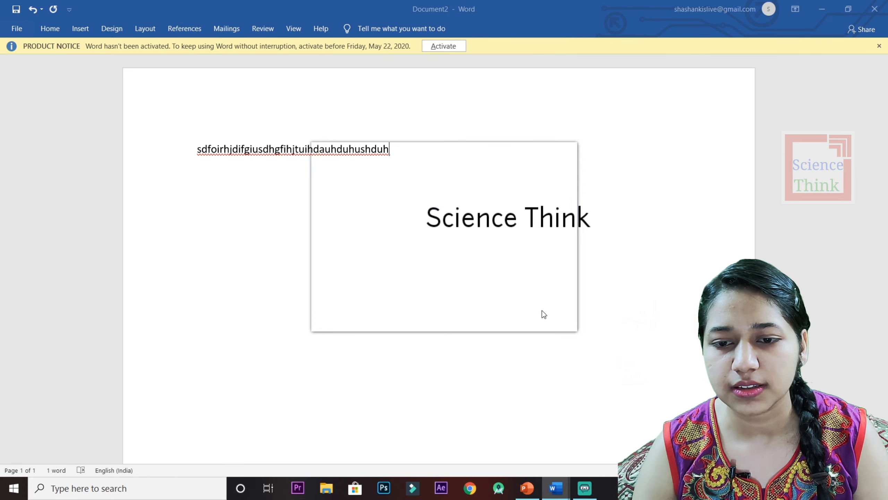
Close Document2 without saving and advance PowerPoint to slide 14, the CTRL + P slide.
click(528, 487)
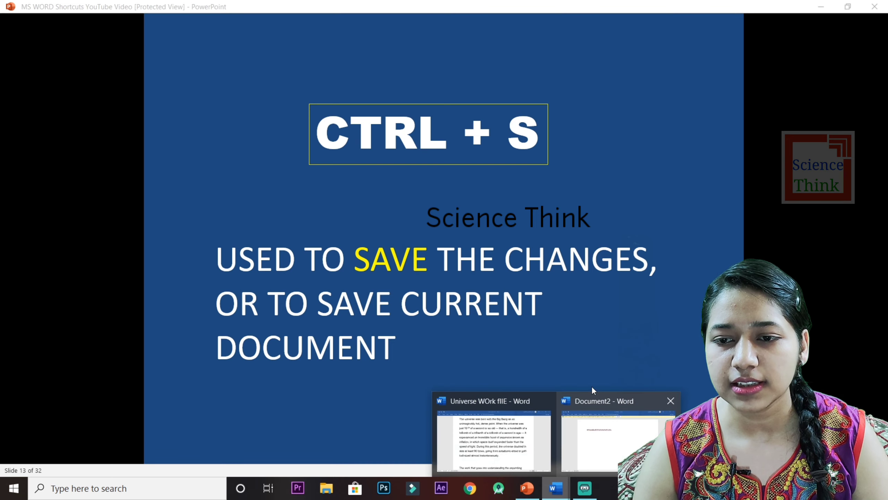
click(671, 401)
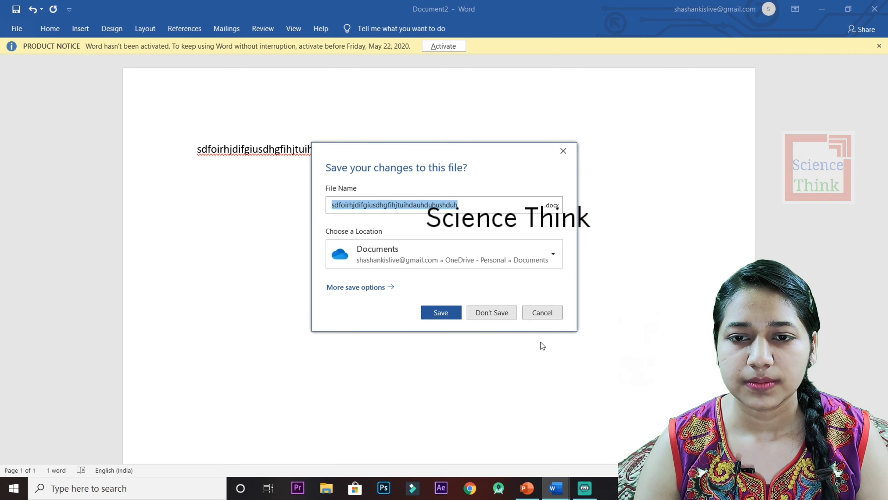
click(512, 313)
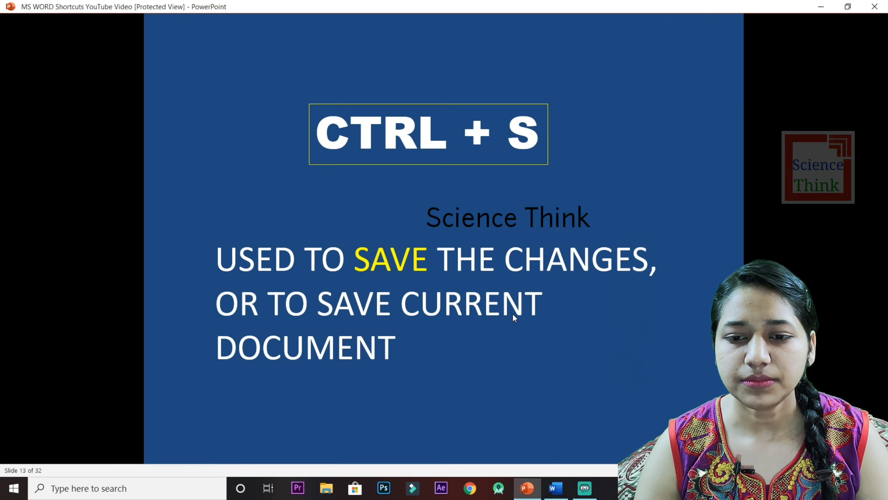
click(586, 388)
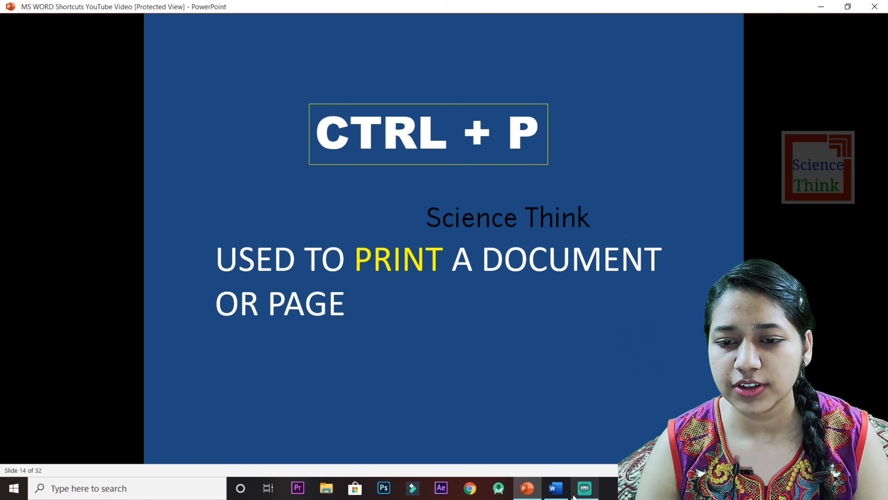
Bring up the Print page for the Universe article with Ctrl+P.
click(556, 487)
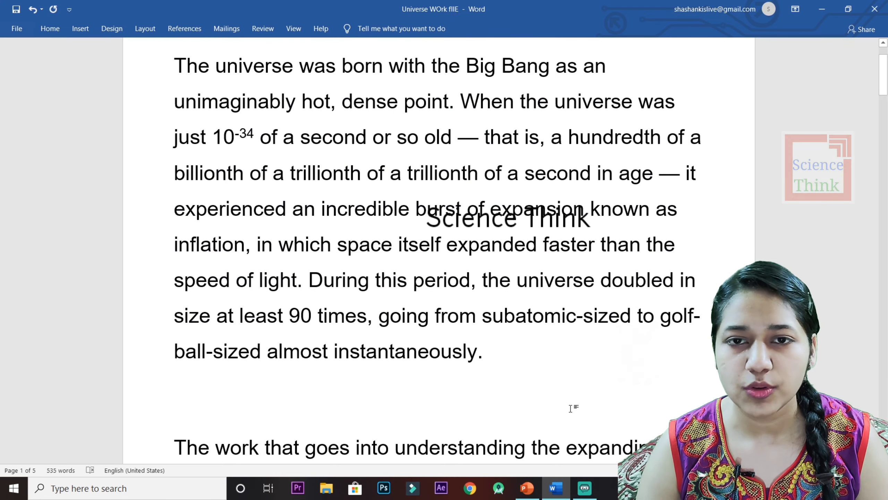
scroll(675, 346, down, 2)
scroll(675, 347, down, 3)
scroll(682, 356, up, 3)
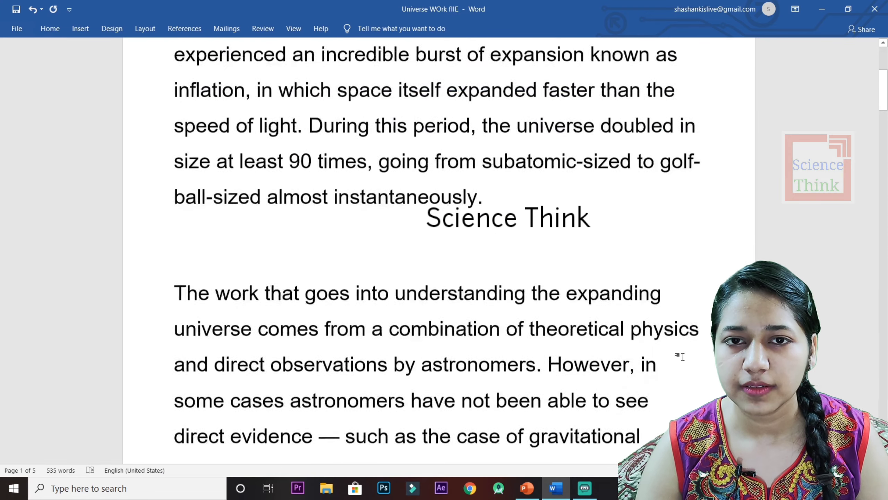
scroll(682, 357, up, 6)
scroll(682, 356, down, 3)
scroll(683, 357, up, 1)
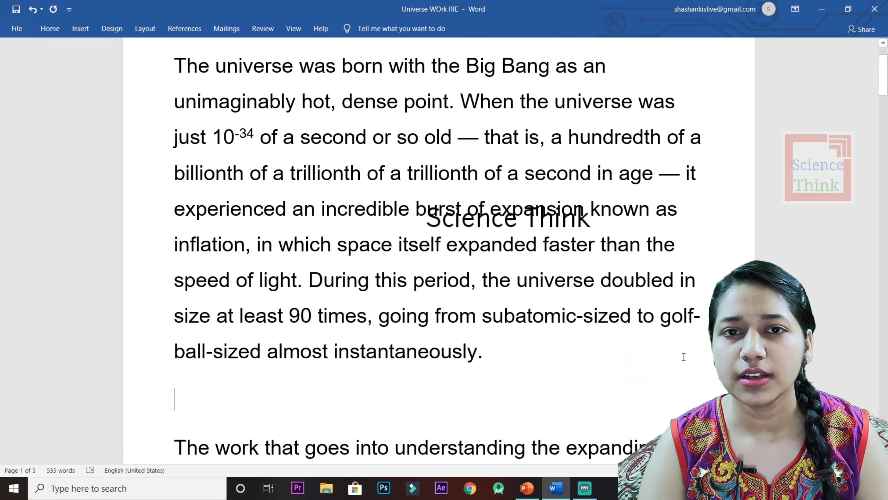
key(ctrl+p)
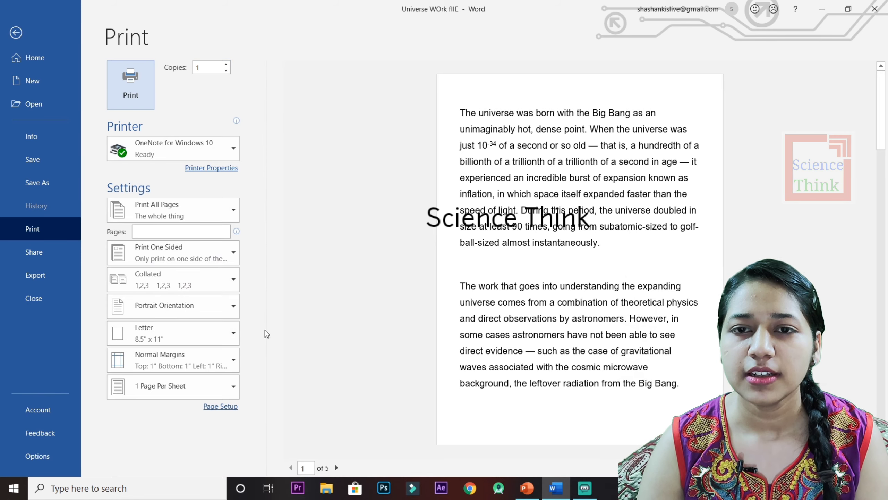
Leave the print view and advance PowerPoint to slide 15, the CTRL + F2 print preview slide.
click(23, 34)
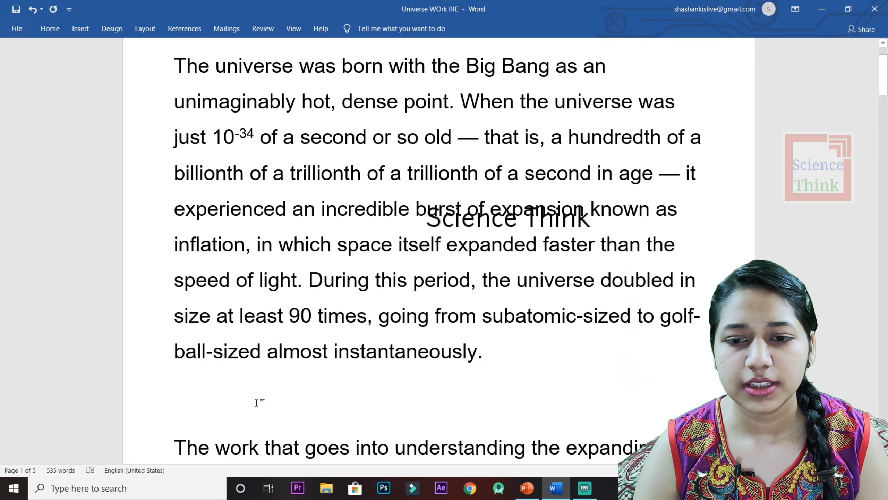
click(527, 488)
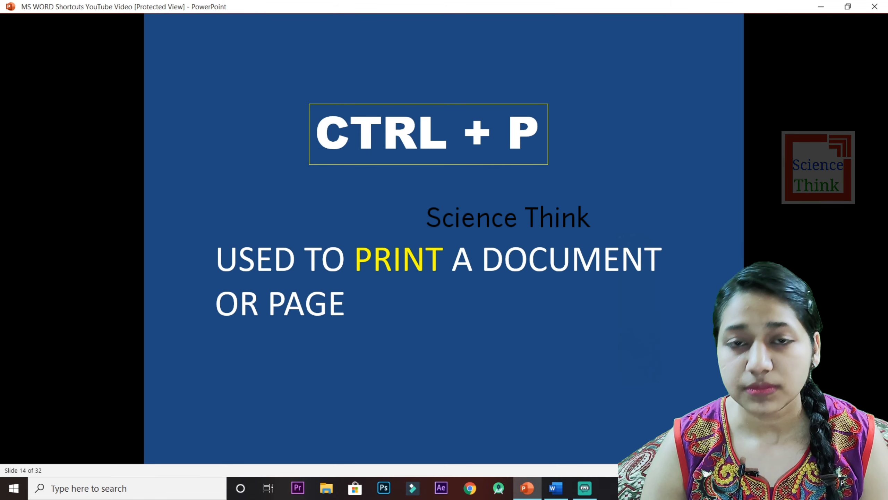
key(Right)
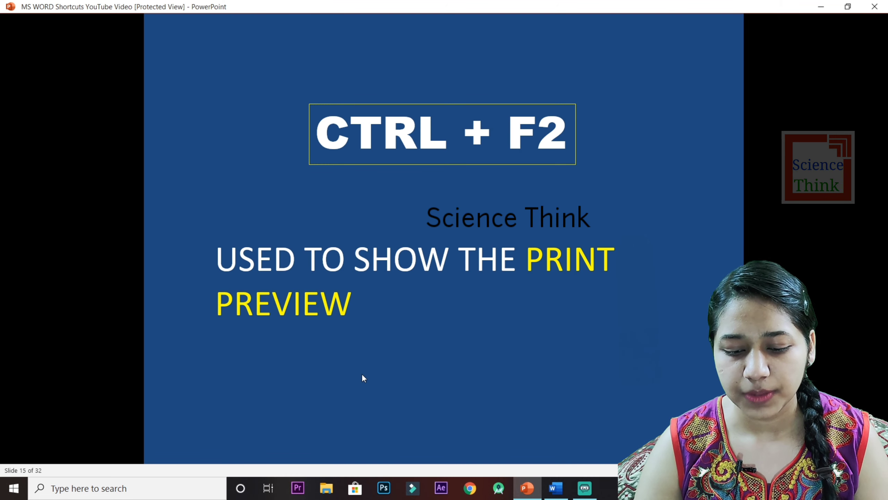
Show the Universe article's print preview with Ctrl+F2, close it, and advance PowerPoint to slide 16.
click(556, 488)
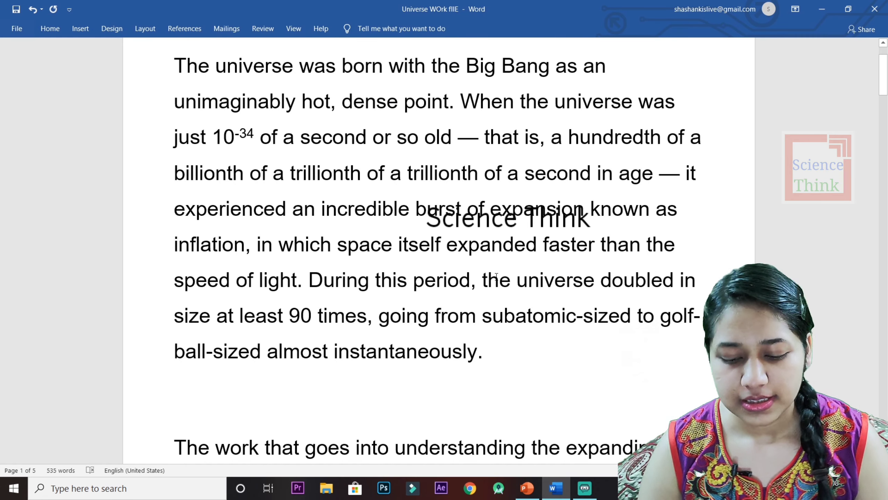
key(ctrl+F2)
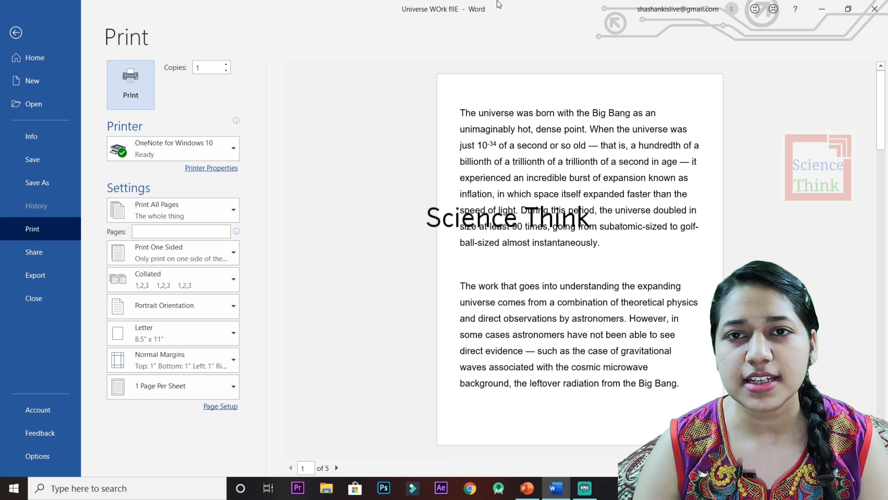
click(41, 38)
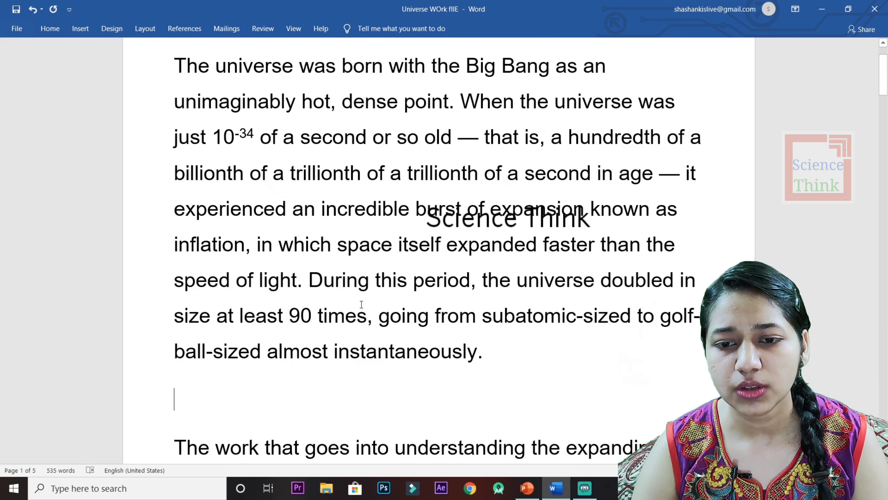
mouse_move(527, 488)
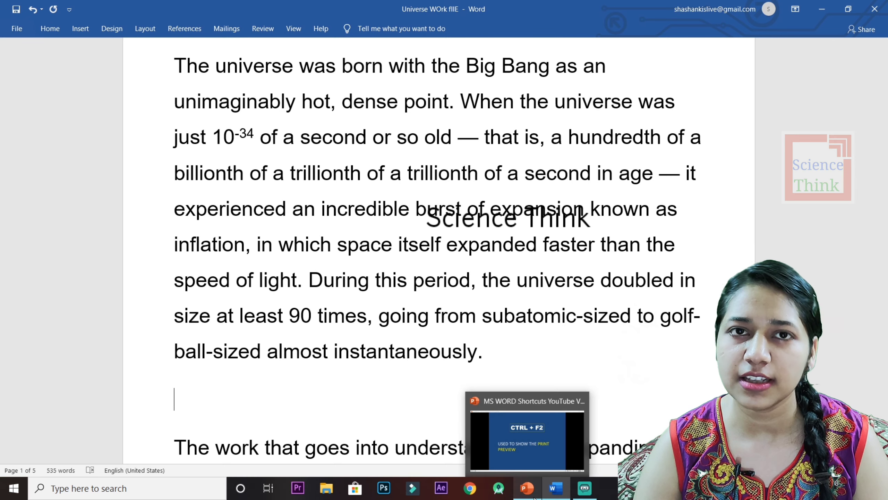
click(534, 497)
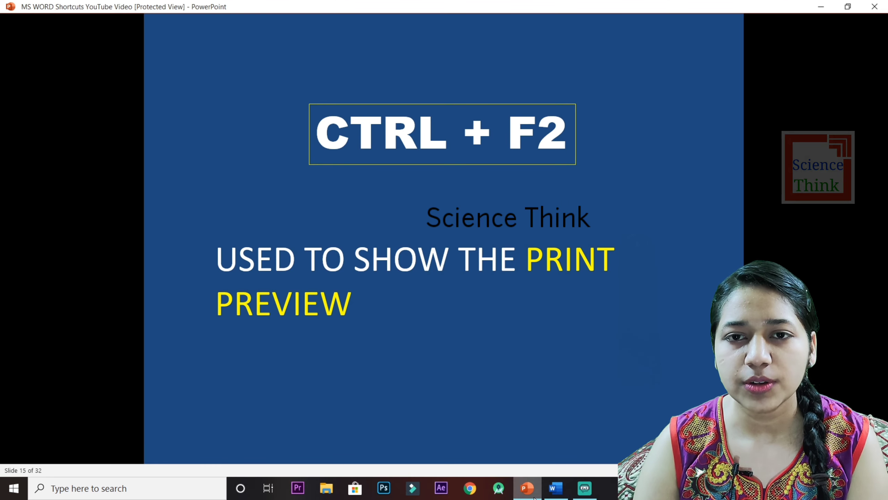
click(614, 313)
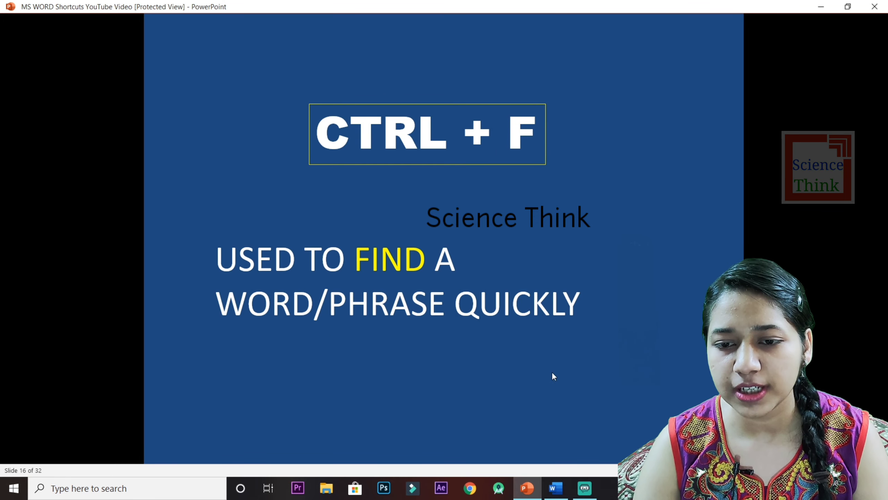
Search the Universe article for 'light' in the Navigation pane, correcting the typo 'ligj'.
click(557, 487)
scroll(580, 437, up, 3)
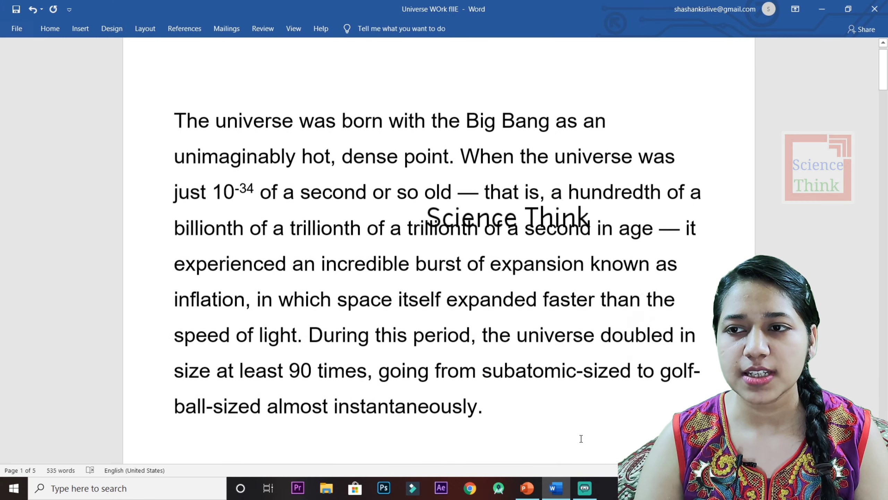
scroll(581, 439, down, 1)
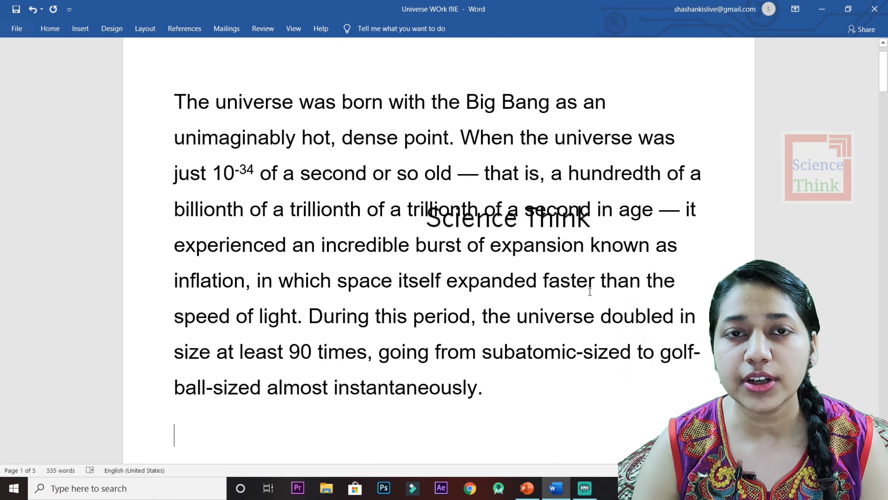
scroll(500, 337, down, 4)
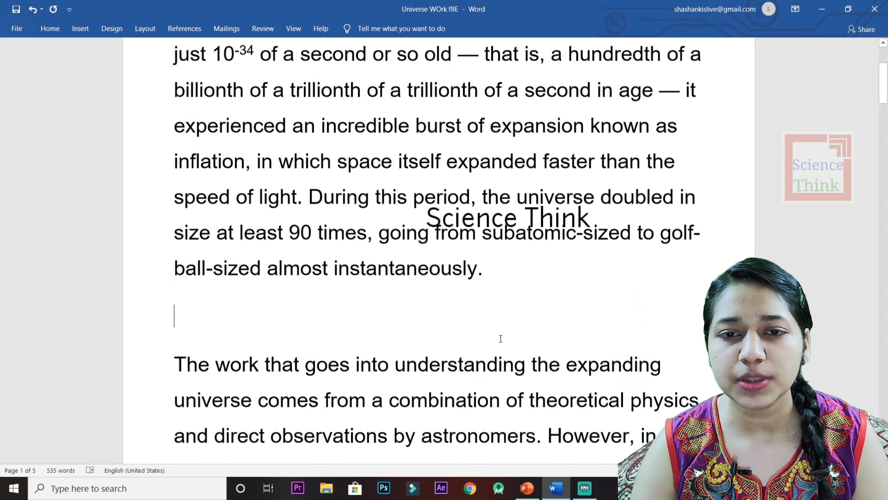
scroll(500, 340, up, 3)
scroll(499, 340, up, 2)
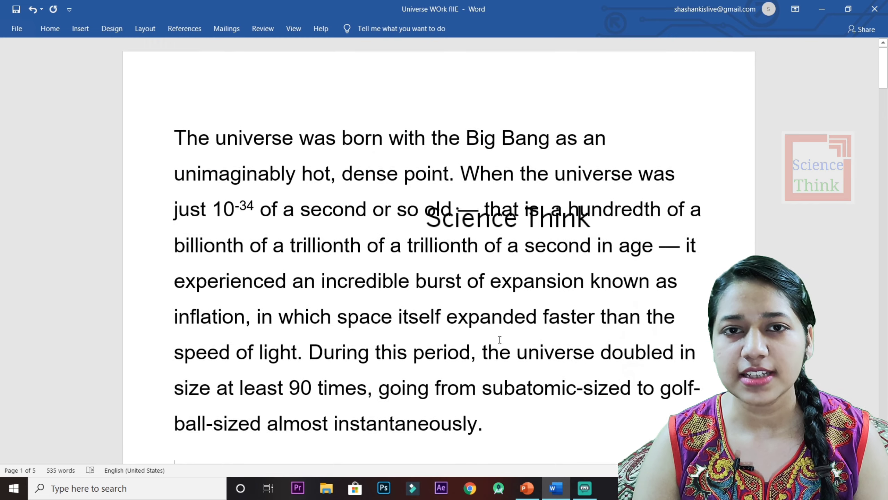
scroll(500, 340, down, 1)
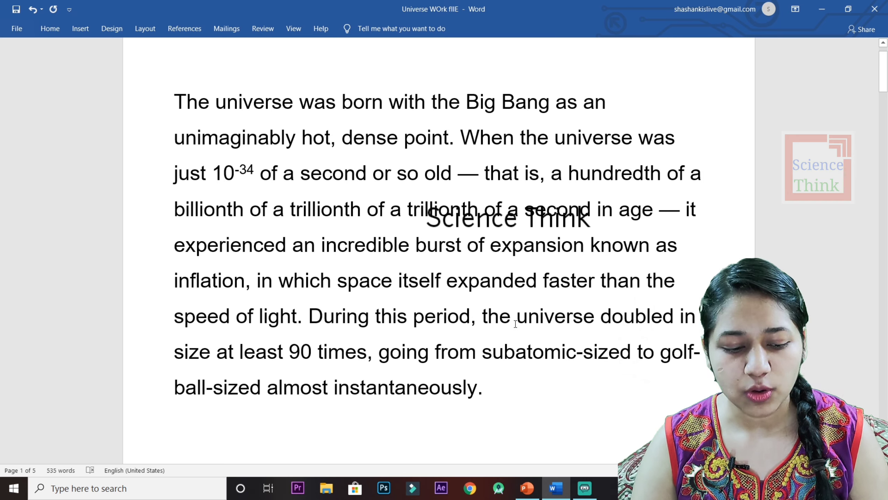
key(ctrl+f)
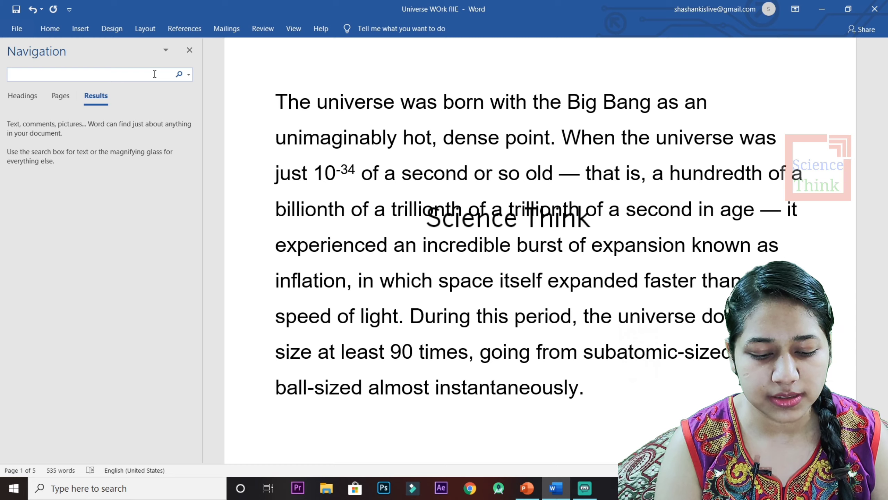
text(ligj)
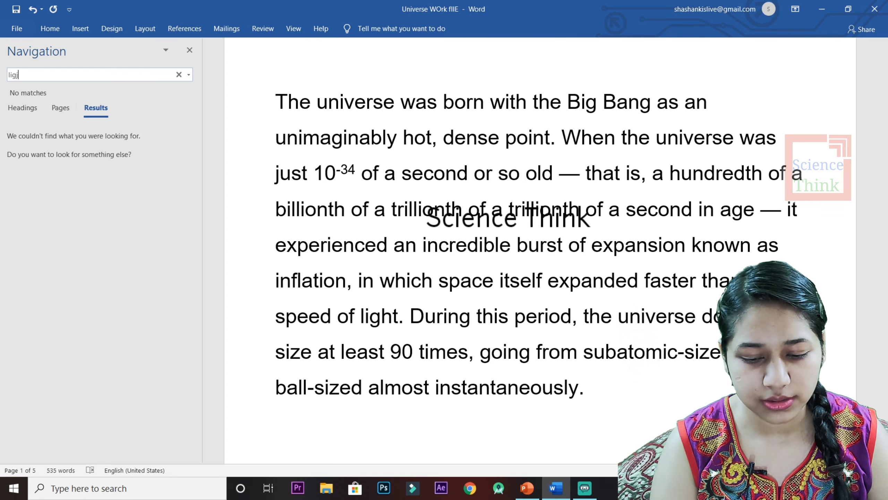
key(BackSpace)
text(ht)
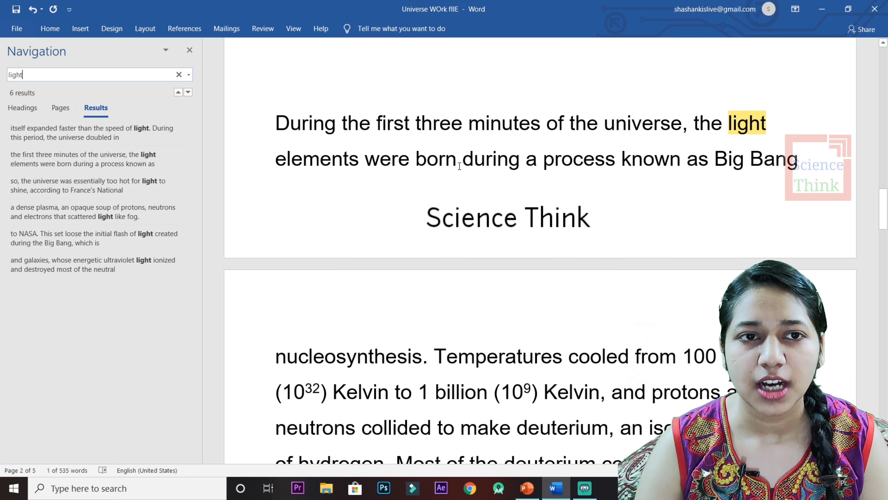
Jump to the sixth 'light' match, in the passage from 'During this time' to 'hydrogen'.
click(181, 93)
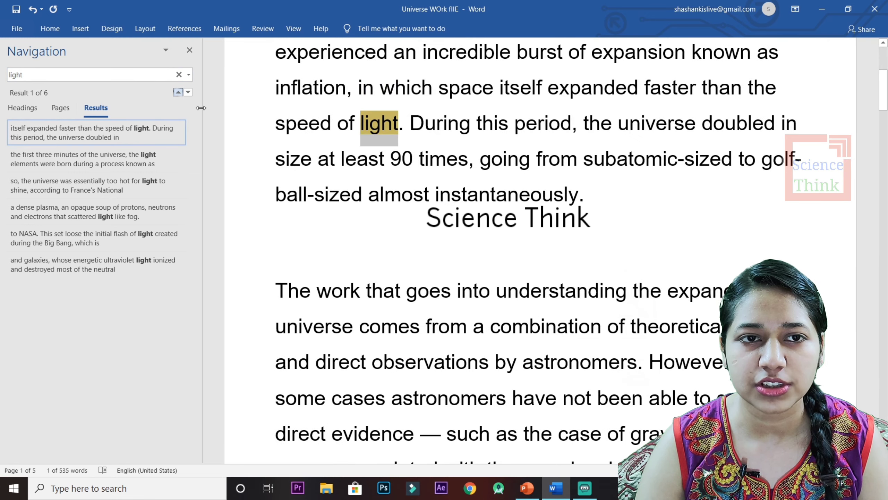
click(178, 93)
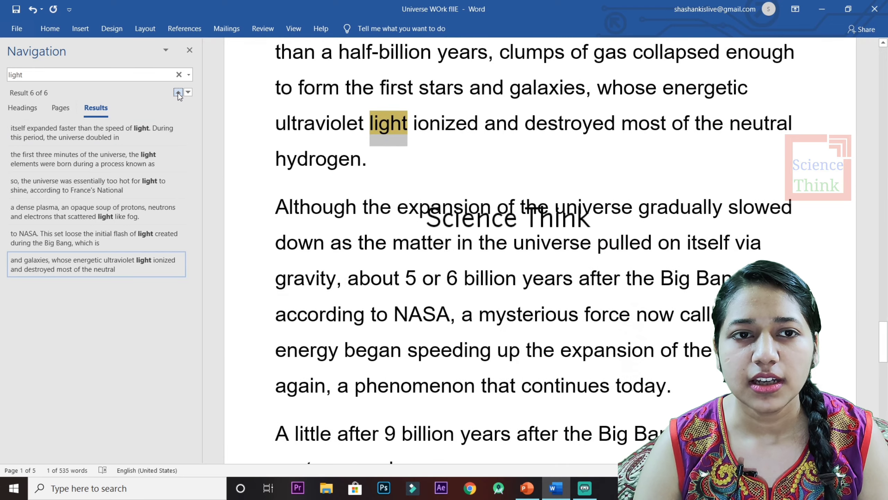
click(458, 167)
scroll(524, 157, up, 1)
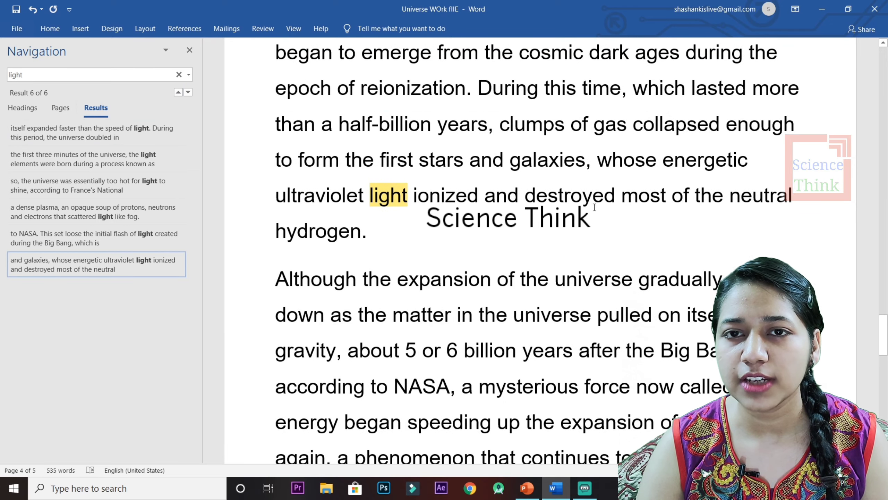
drag(477, 88, 474, 213)
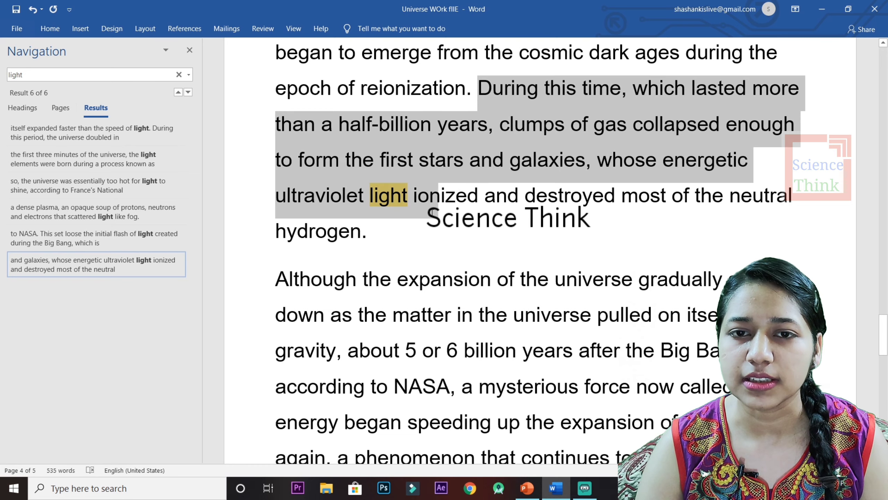
click(472, 229)
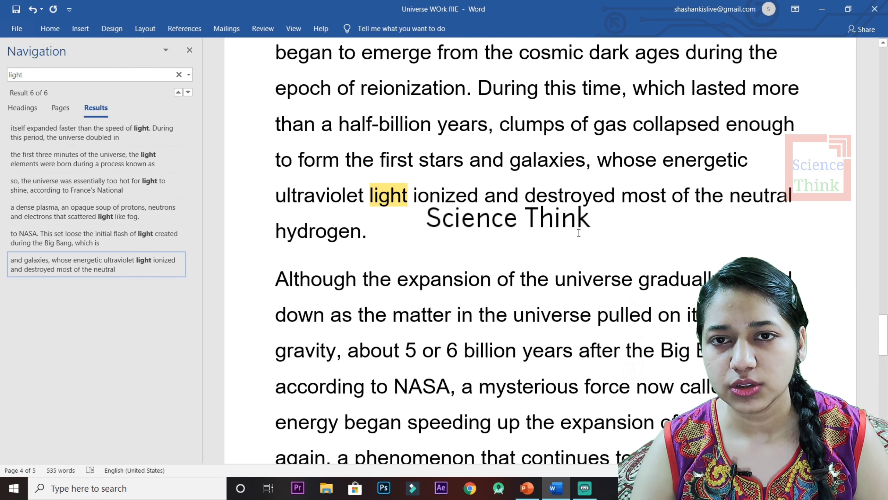
scroll(579, 233, up, 2)
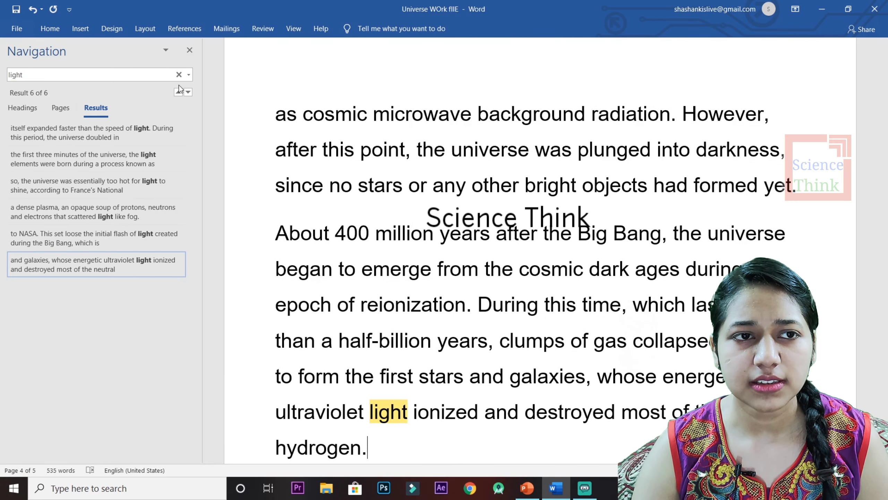
Replace the search term with 'universe' and browse its 15 matches.
click(179, 74)
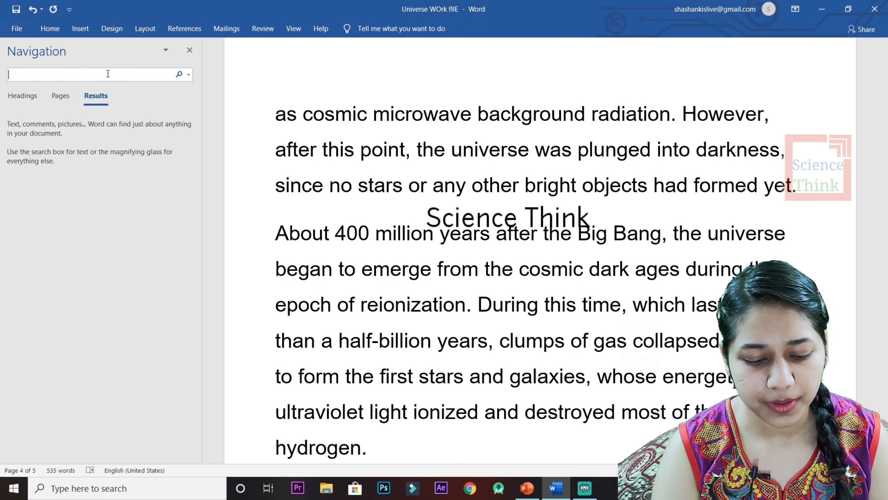
text(un)
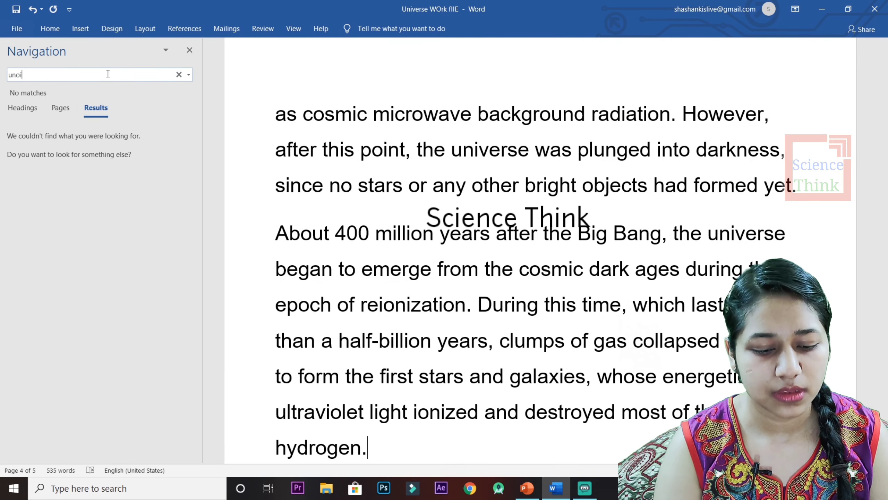
text(iverse)
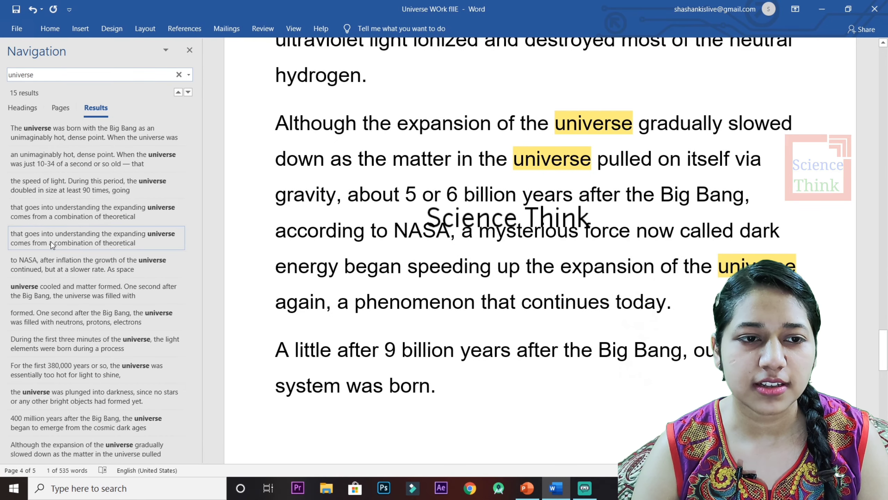
scroll(103, 311, down, 2)
scroll(102, 308, up, 2)
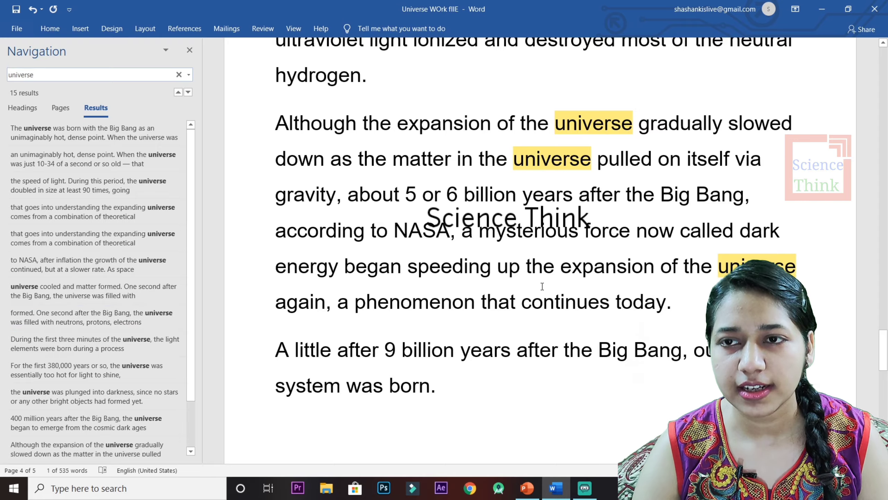
scroll(542, 286, down, 2)
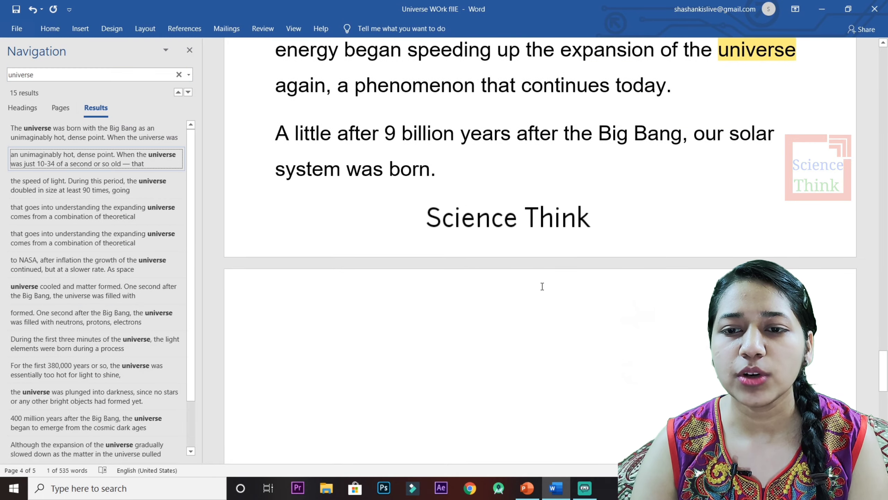
scroll(542, 286, down, 3)
scroll(545, 294, up, 5)
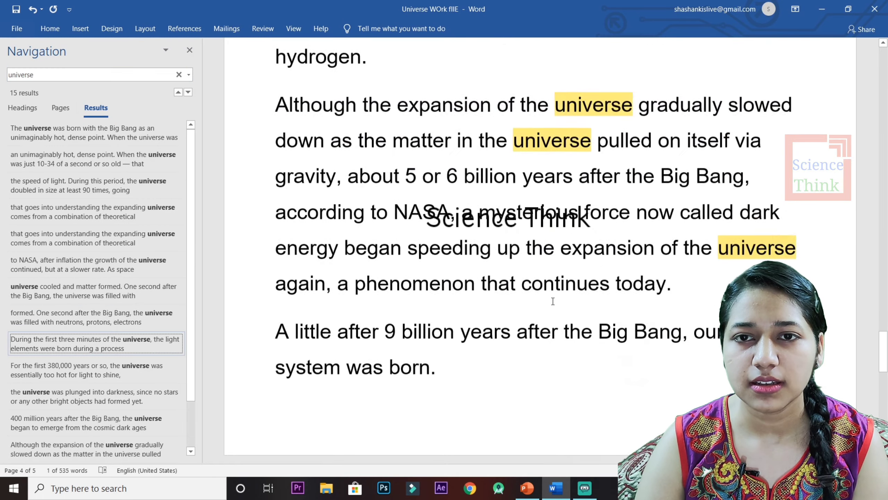
scroll(549, 301, up, 3)
Scroll back up through the results and bring PowerPoint's CTRL + F slide to the front.
scroll(554, 316, up, 3)
scroll(555, 316, up, 3)
scroll(554, 316, up, 2)
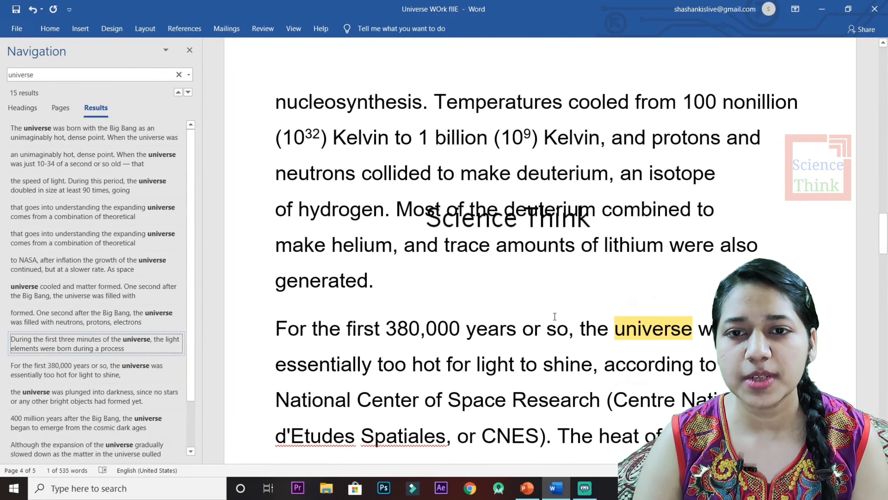
scroll(554, 316, up, 1)
scroll(555, 317, up, 1)
scroll(555, 316, up, 1)
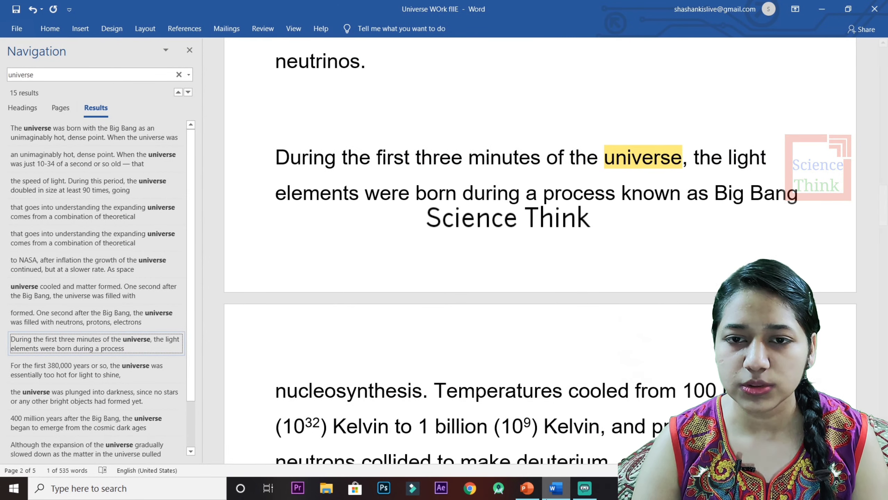
click(527, 488)
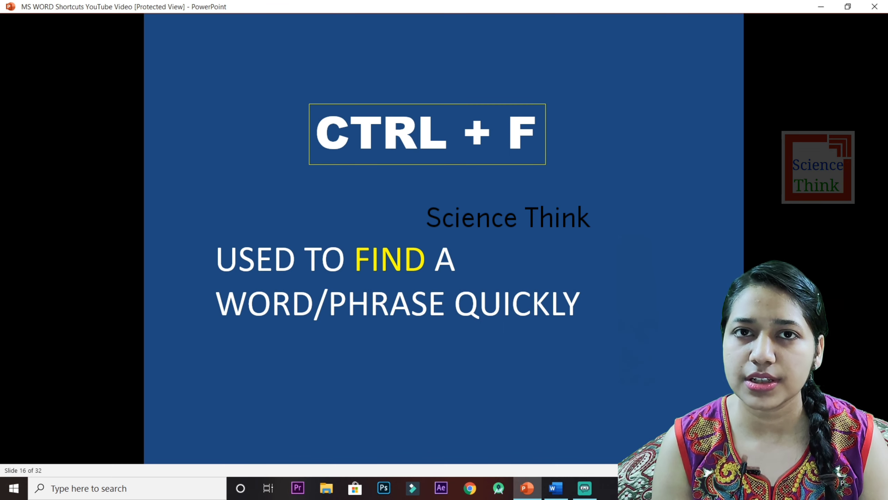
Advance PowerPoint to slide 17 on CTRL + H find and replace, and return to the Word article.
key(Down)
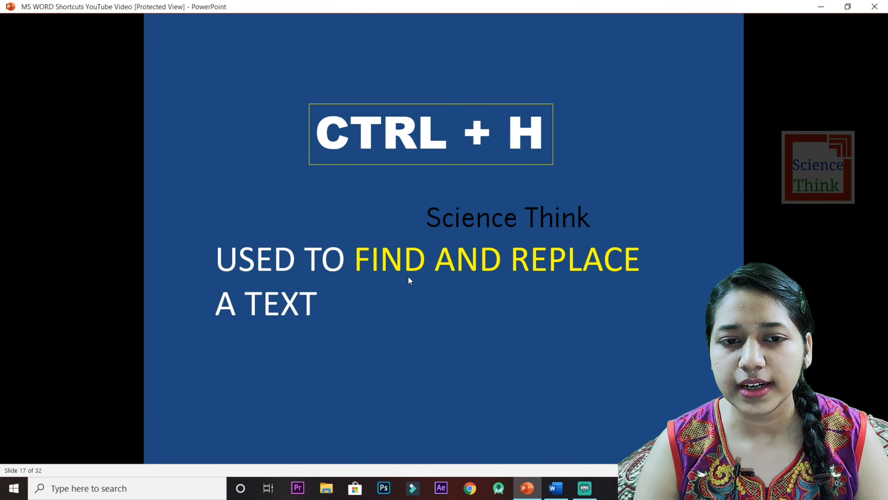
click(568, 496)
scroll(292, 40, up, 1)
scroll(292, 40, up, 2)
Close the Navigation pane and open Find and Replace via Ctrl+H with 'universe' prefilled.
scroll(292, 40, up, 1)
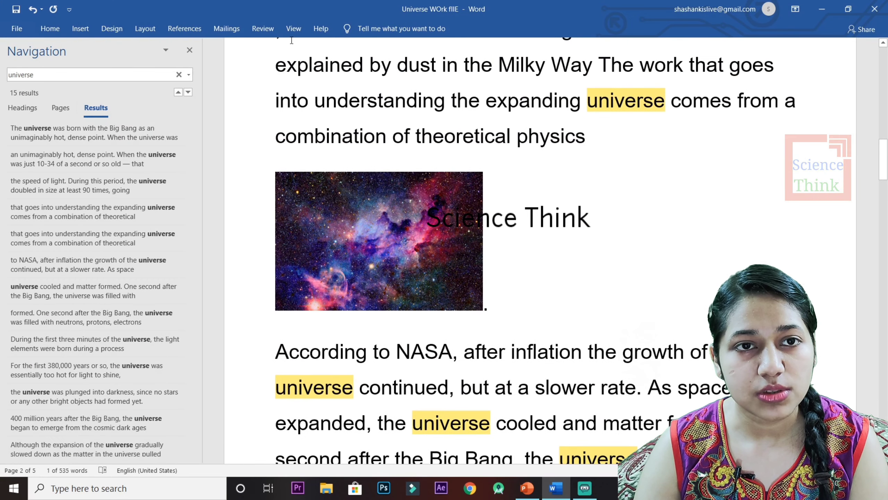
click(189, 50)
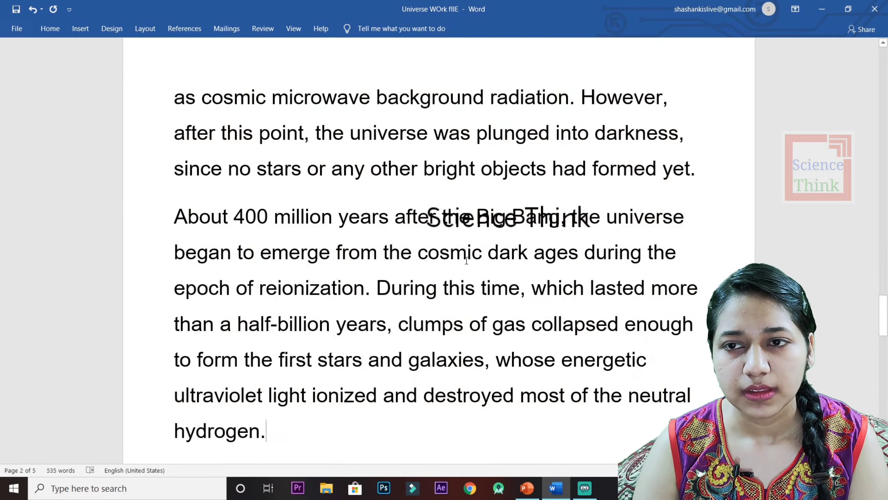
scroll(467, 260, up, 2)
scroll(490, 268, up, 2)
scroll(489, 268, up, 4)
scroll(491, 269, up, 2)
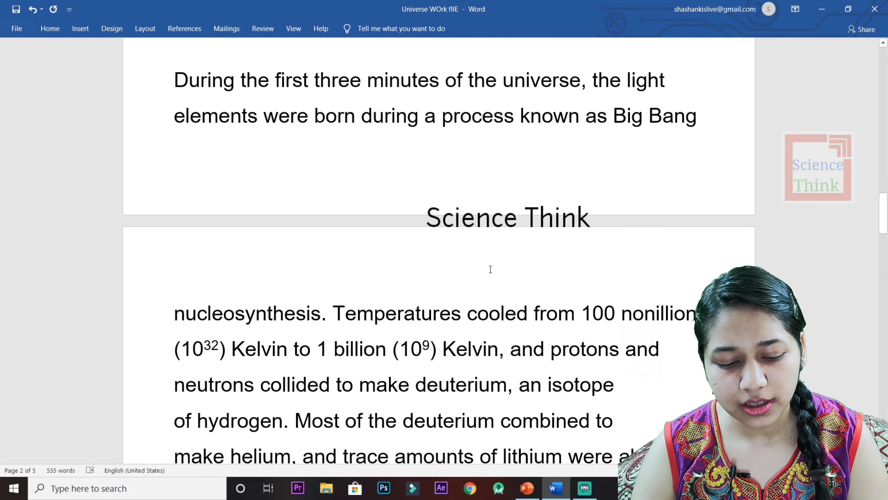
key(ctrl+h)
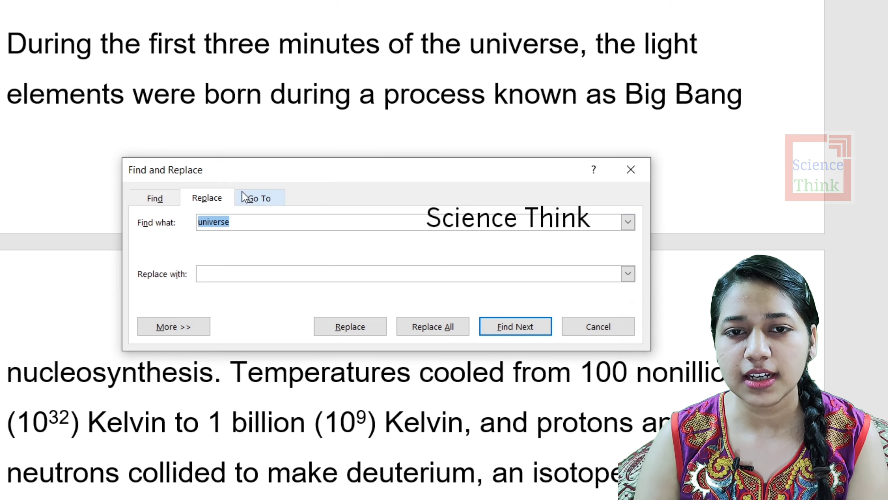
Enter 'light' as the replacement for 'universe' and replace all 15 occurrences.
click(285, 224)
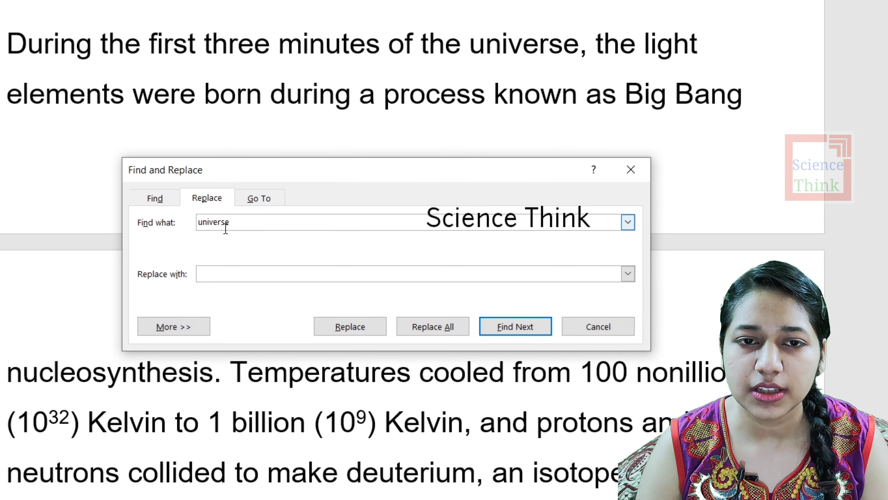
drag(217, 221, 191, 214)
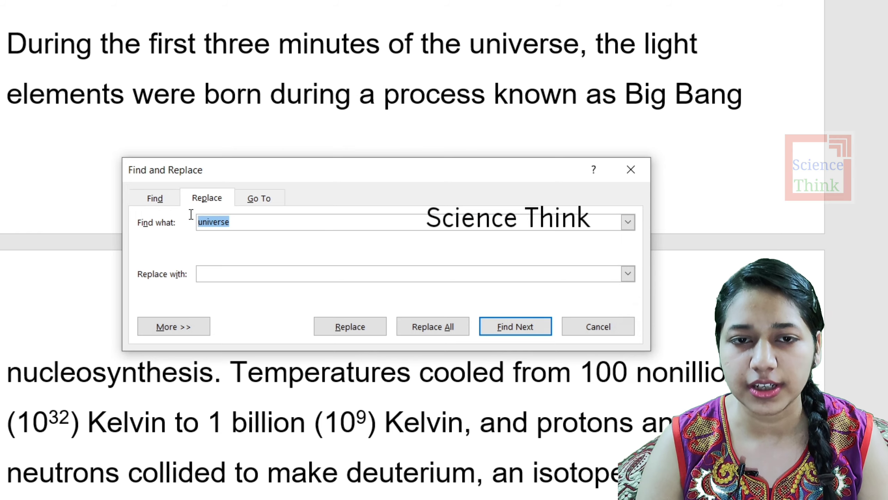
click(257, 224)
click(254, 276)
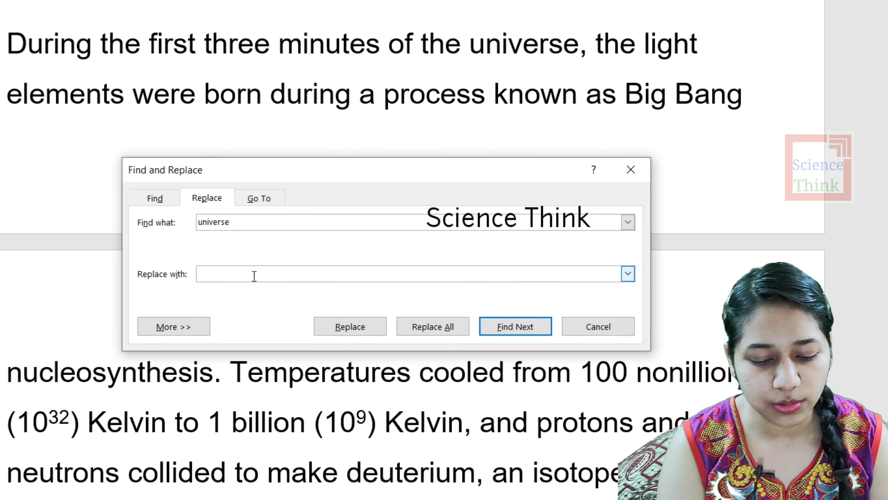
text(light)
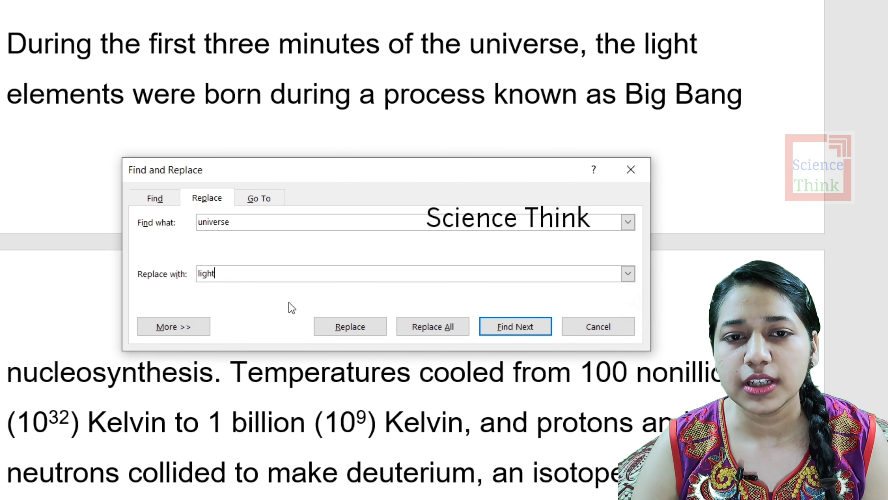
drag(253, 227, 112, 228)
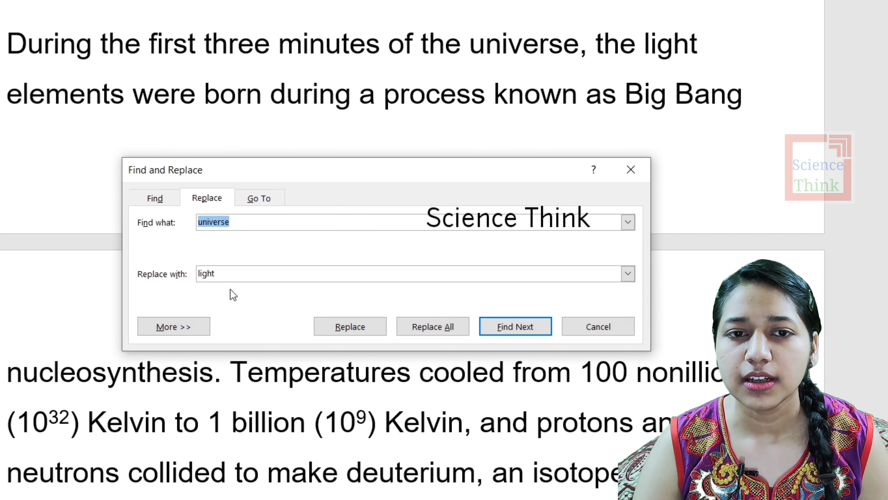
click(242, 221)
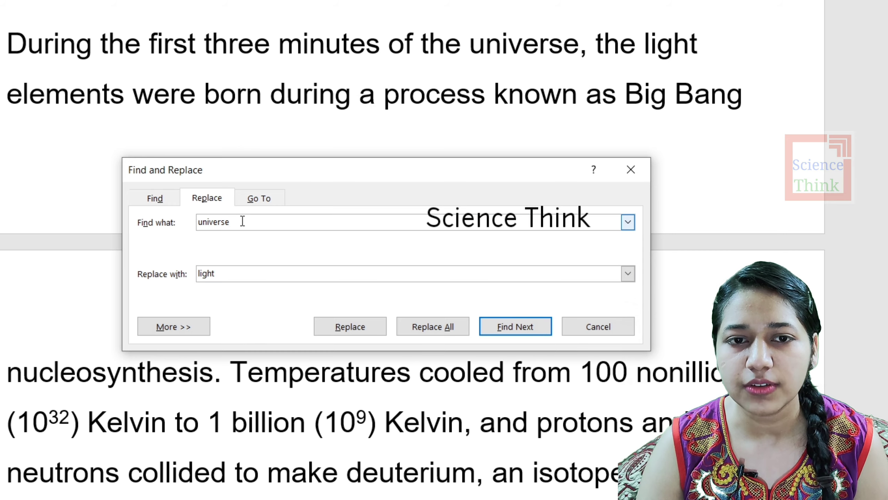
click(233, 270)
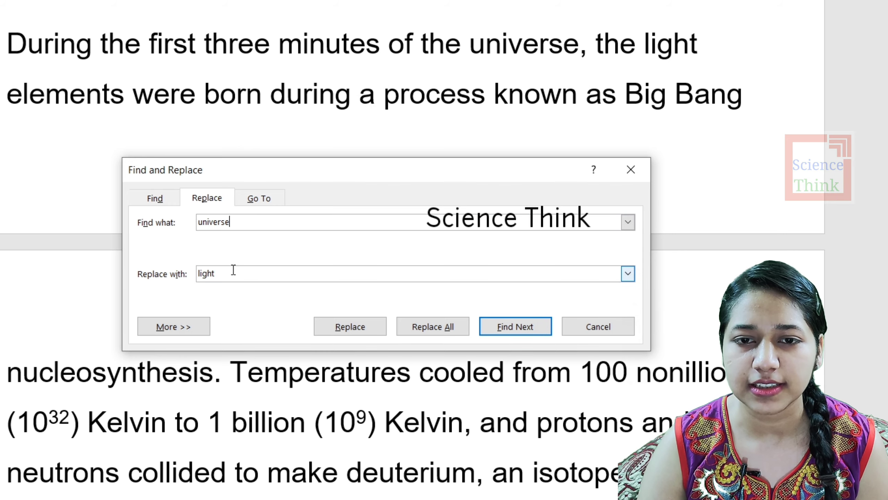
key(shift+Tab)
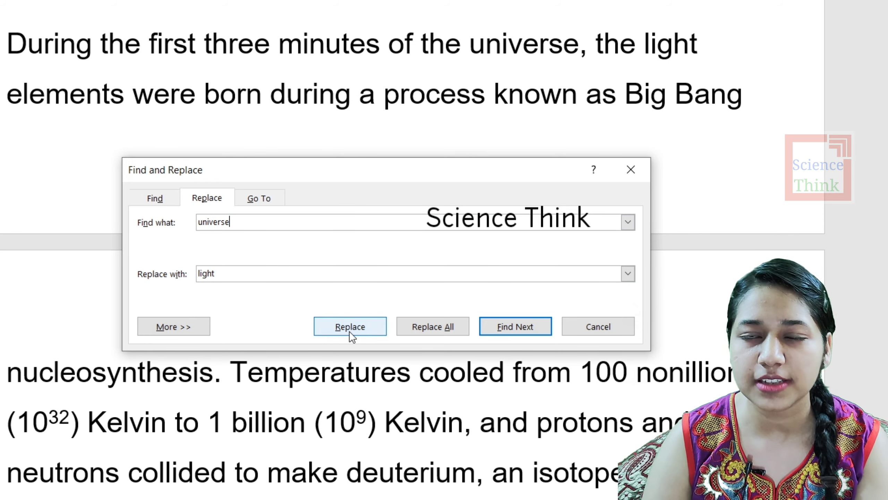
click(418, 326)
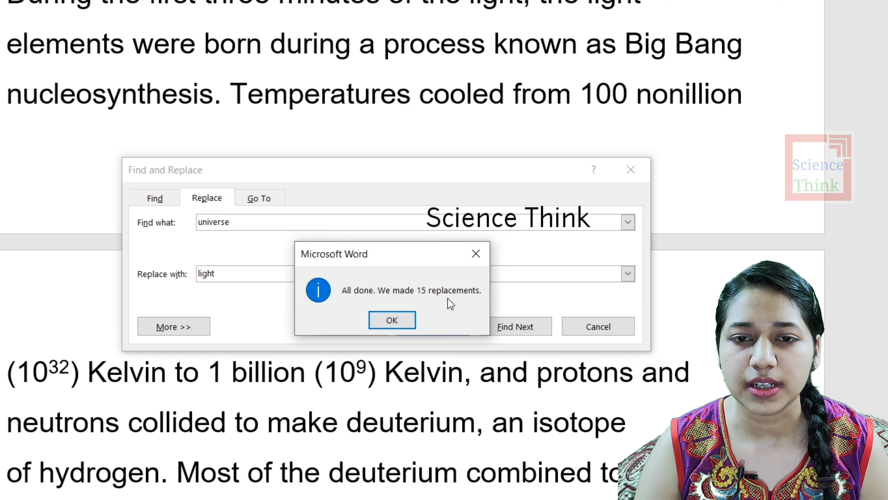
Dismiss the replacement summary, close Find and Replace, and scroll to the top of page 1.
click(405, 318)
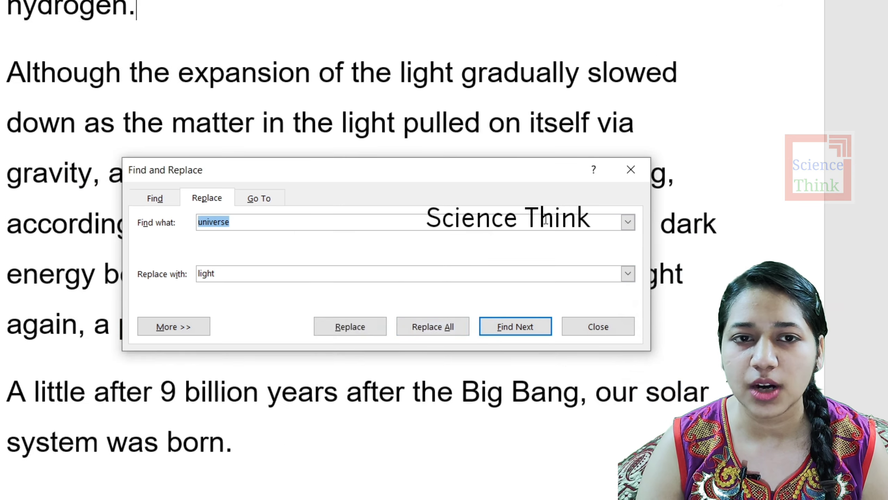
click(623, 170)
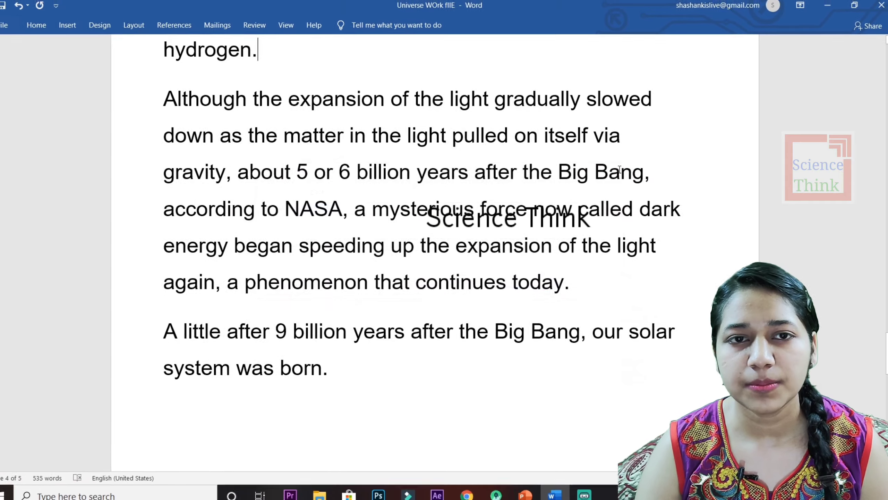
scroll(617, 261, up, 5)
scroll(618, 261, up, 5)
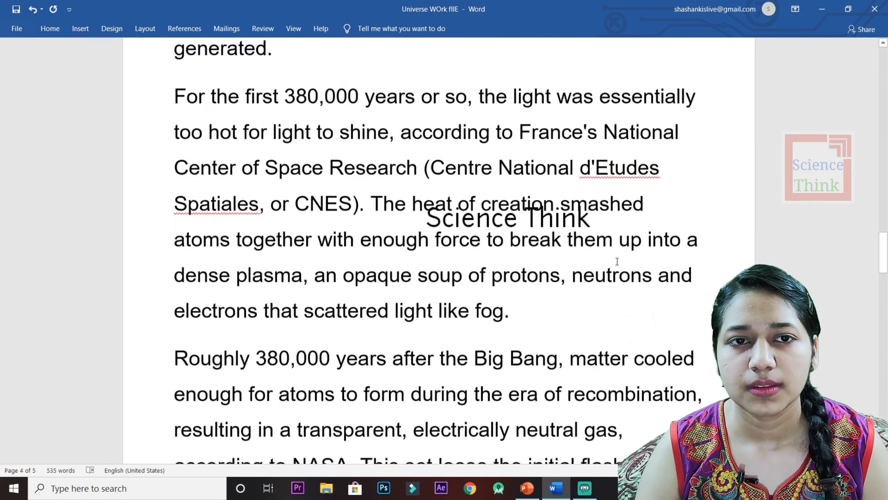
scroll(618, 261, up, 3)
scroll(618, 261, up, 5)
scroll(617, 261, up, 5)
scroll(617, 261, up, 5)
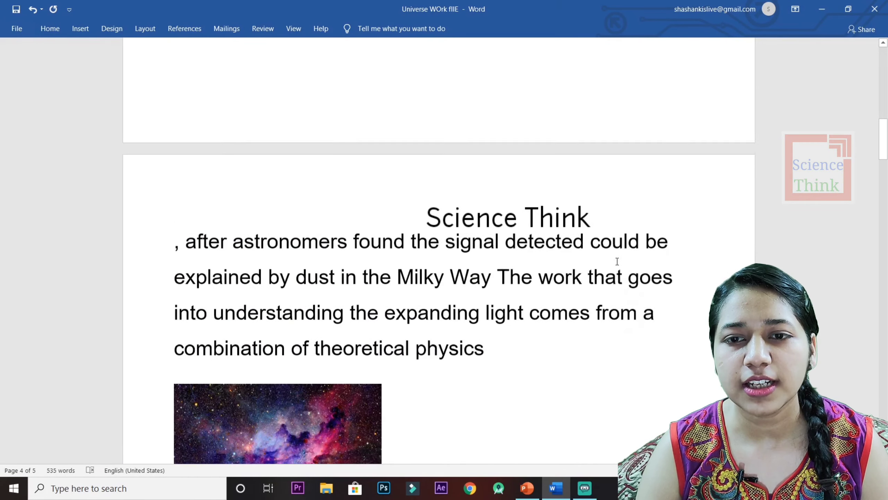
scroll(617, 261, up, 5)
scroll(617, 261, up, 5)
scroll(618, 261, up, 4)
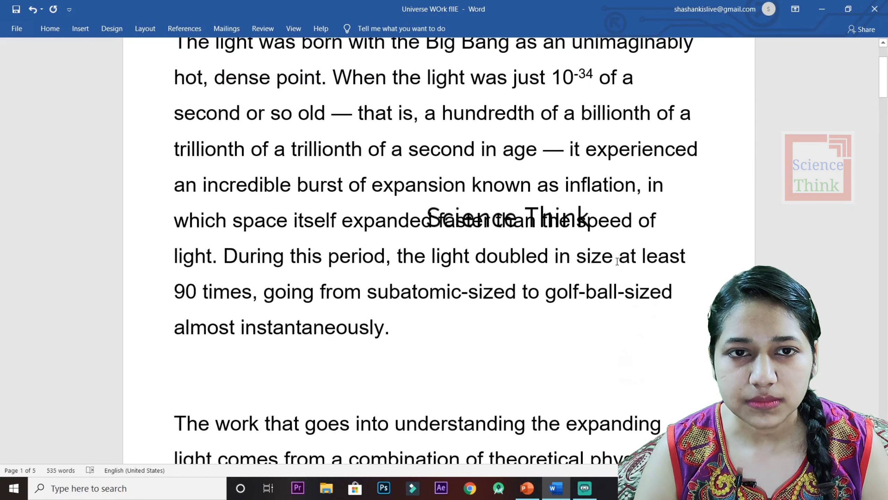
scroll(618, 261, up, 3)
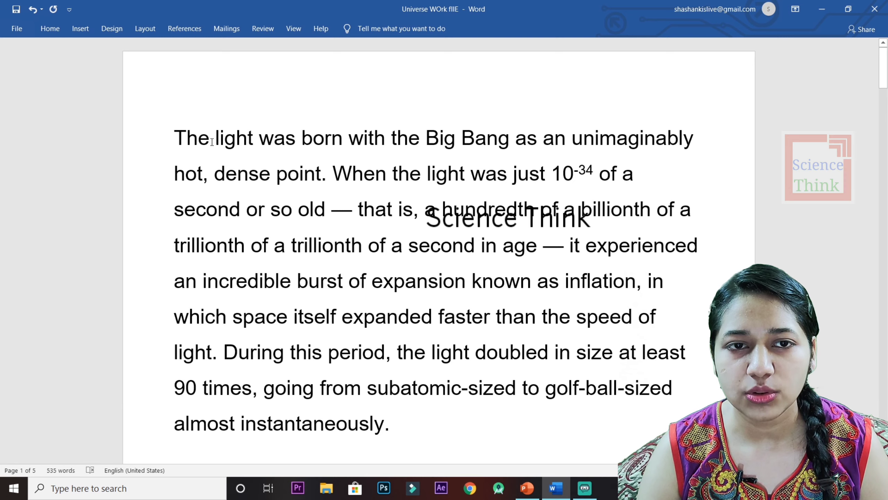
Select and deselect 'light' in the opening line 'The light was born with the Big Bang'.
double_click(240, 140)
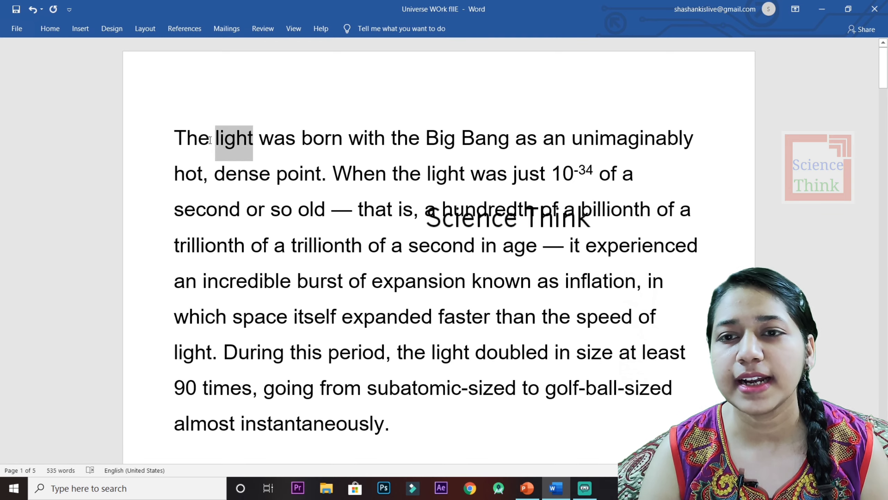
click(789, 262)
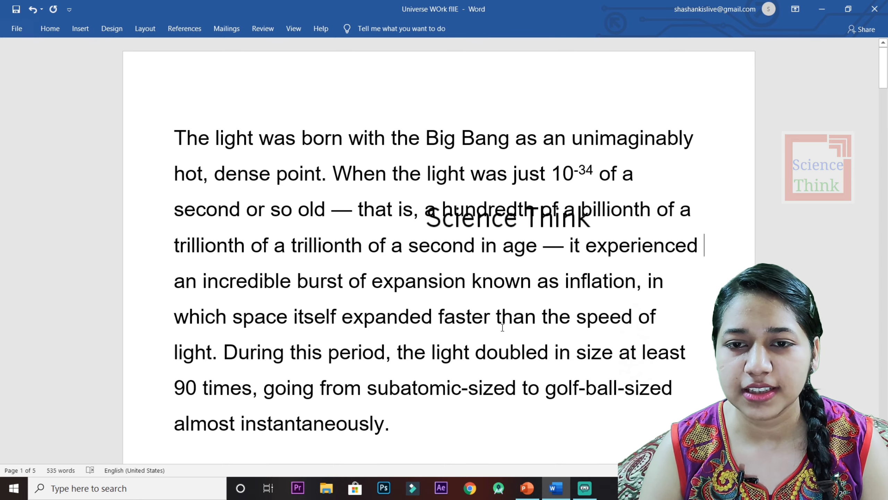
scroll(502, 327, down, 2)
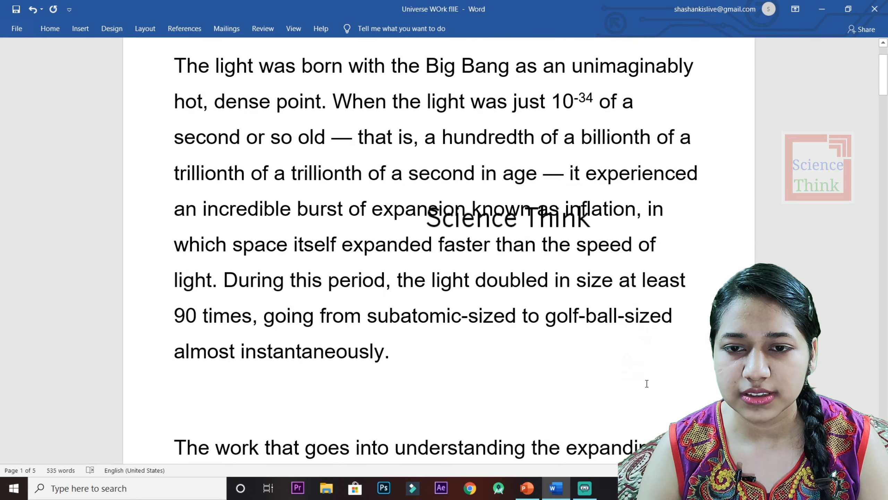
scroll(647, 384, down, 4)
scroll(647, 383, down, 5)
scroll(647, 384, down, 3)
scroll(647, 383, up, 8)
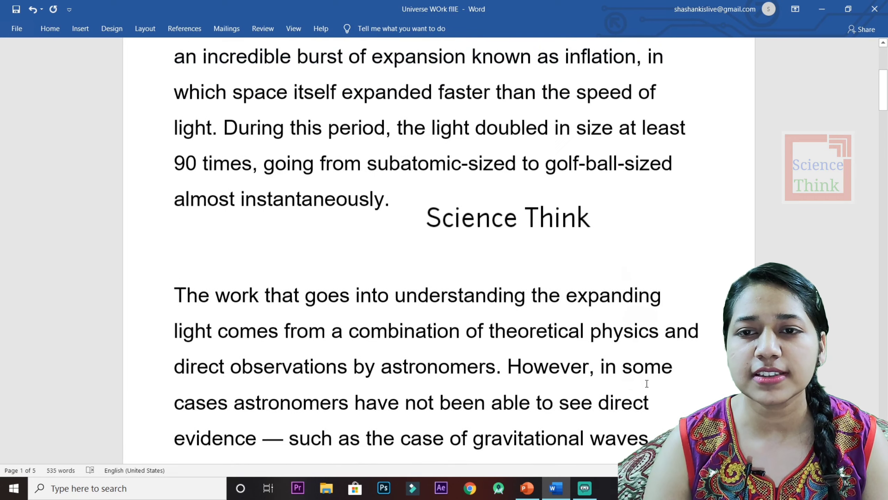
scroll(647, 383, up, 6)
scroll(644, 381, up, 1)
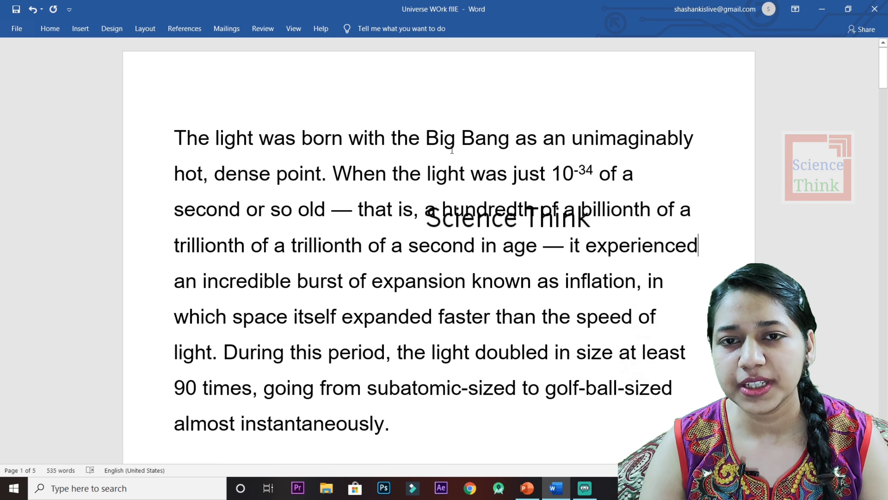
Misspell 'Big Bang' as 'Bigg Bang' in the first sentence and reopen Find and Replace with Ctrl+H.
text(g)
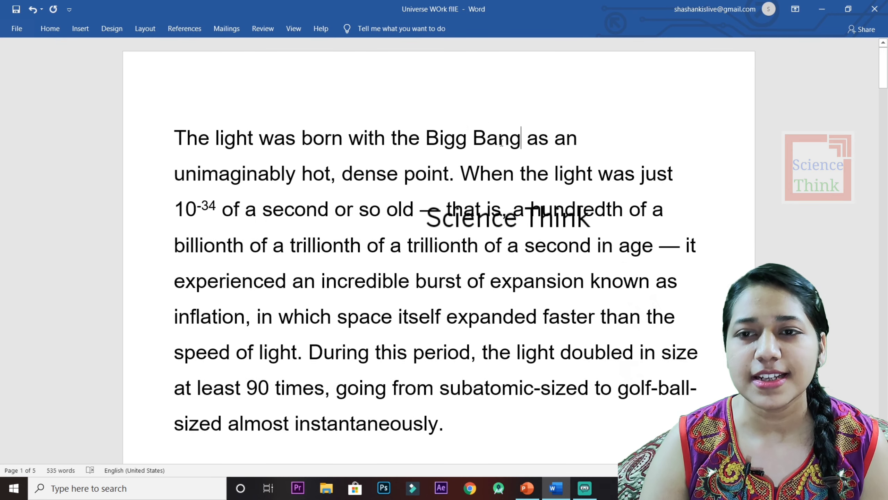
drag(523, 138, 425, 138)
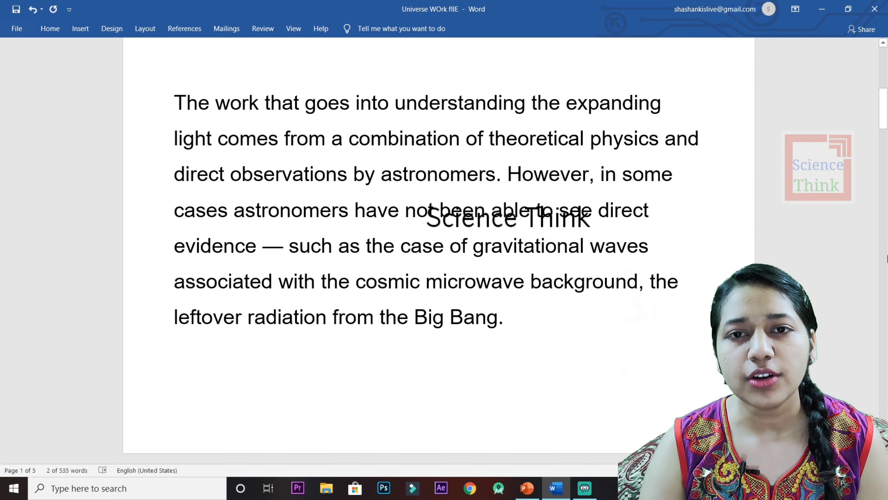
scroll(885, 270, up, 3)
scroll(883, 280, up, 3)
scroll(880, 294, up, 3)
scroll(878, 306, up, 1)
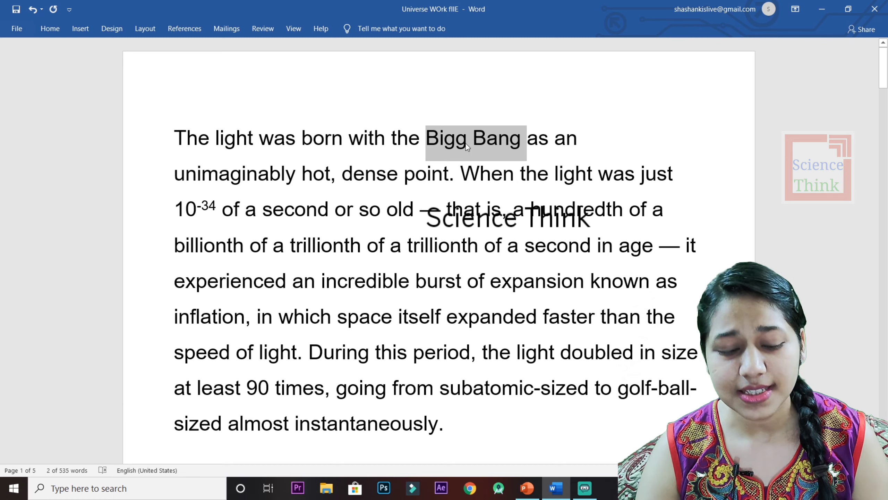
click(468, 141)
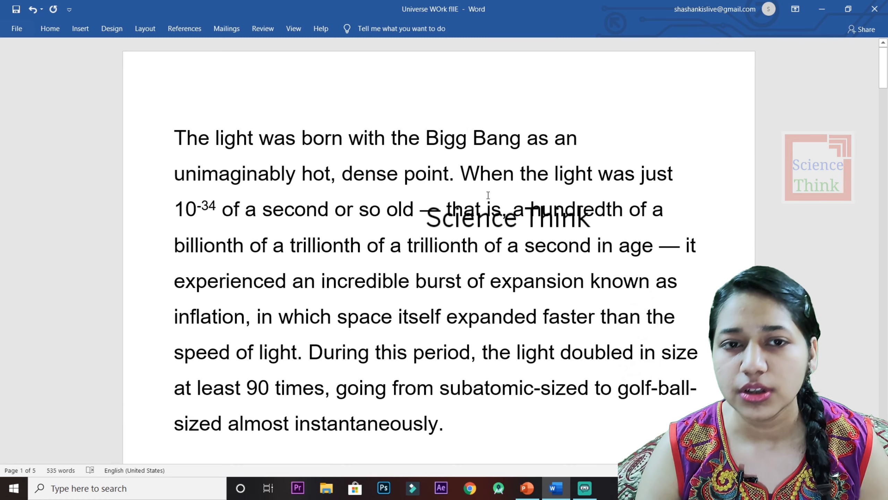
key(ctrl+h)
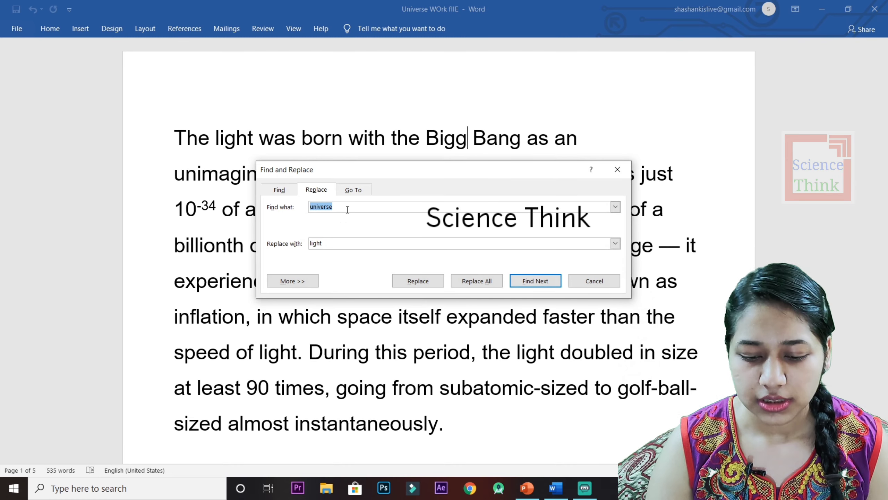
Replace 'bigg bang' with 'big bang' (one replacement) so the opening reads 'born with the Big bang'.
click(346, 207)
key(BackSpace)
key(BackSpace)
key(BackSpace)
key(BackSpace)
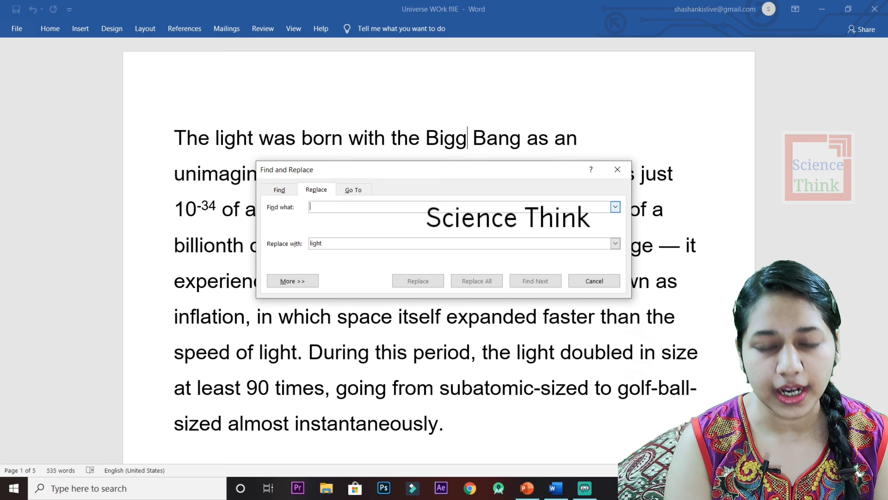
text(nb)
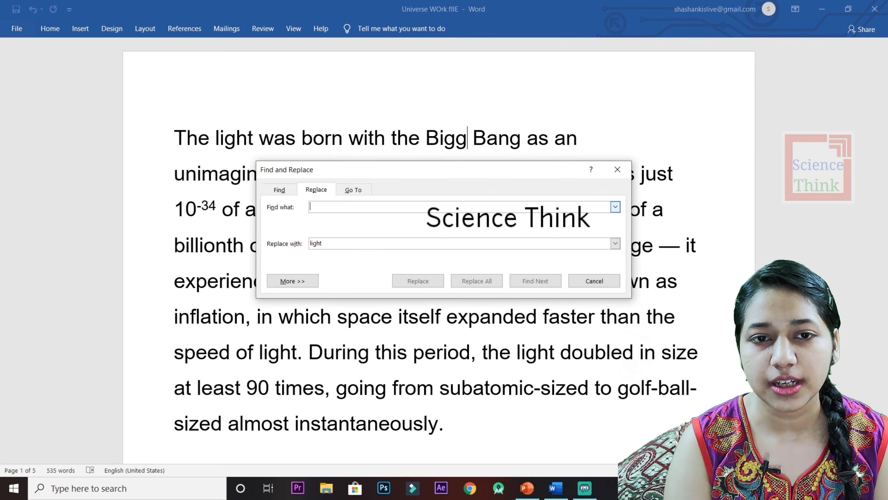
text(bigg bang)
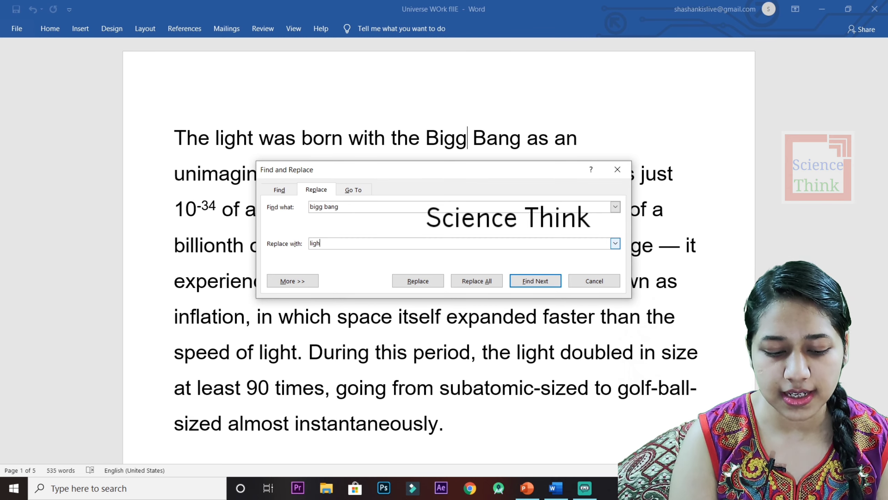
key(BackSpace)
key(BackSpace)
key(BackSpace)
text(bigg ban)
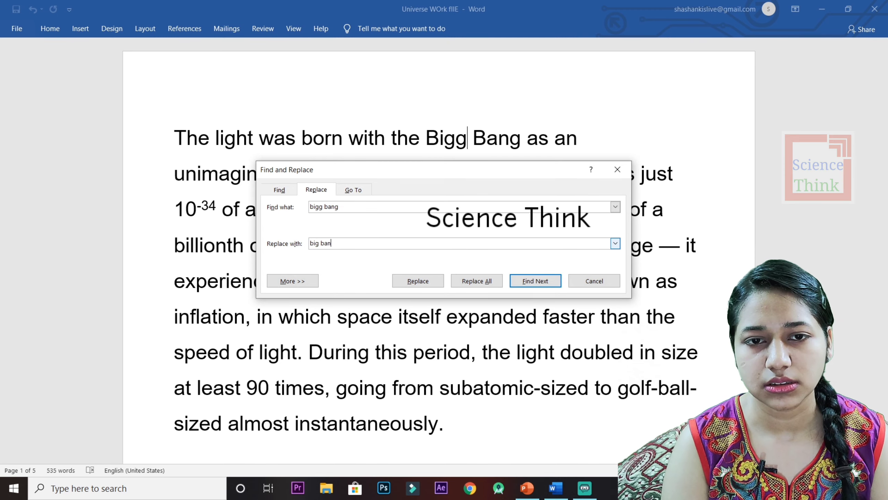
text(g)
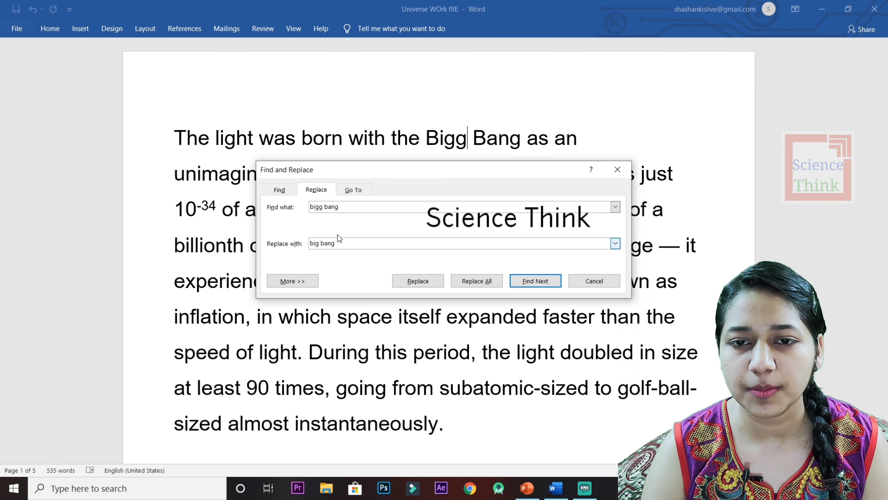
click(481, 286)
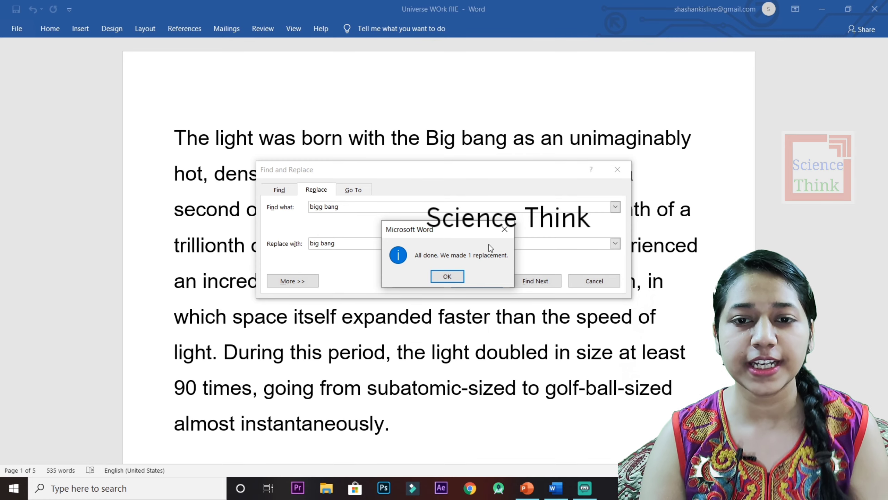
click(447, 277)
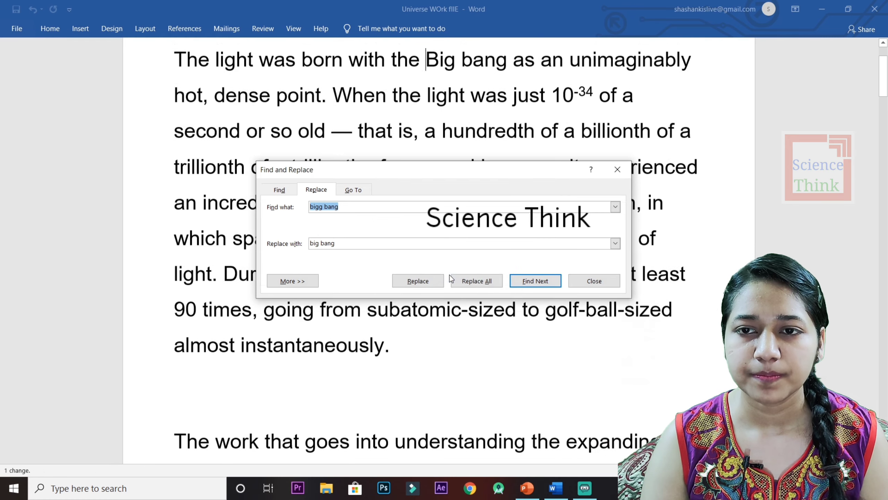
click(625, 170)
scroll(492, 179, up, 3)
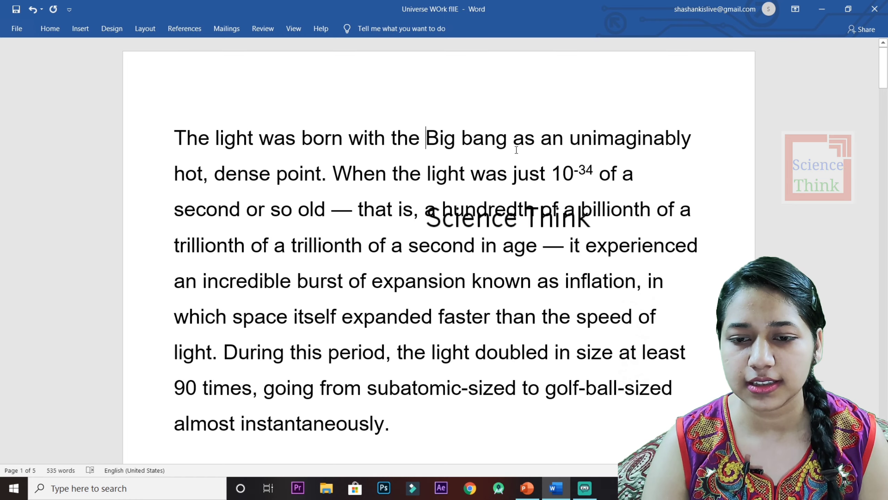
Advance the shortcuts presentation to slide 18, the CTRL + G go-to slide, and return to Word.
click(528, 489)
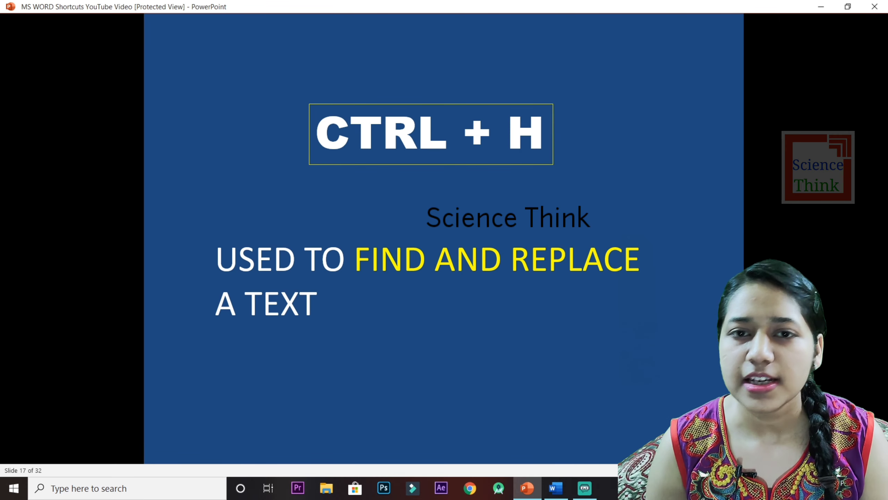
key(Page_Down)
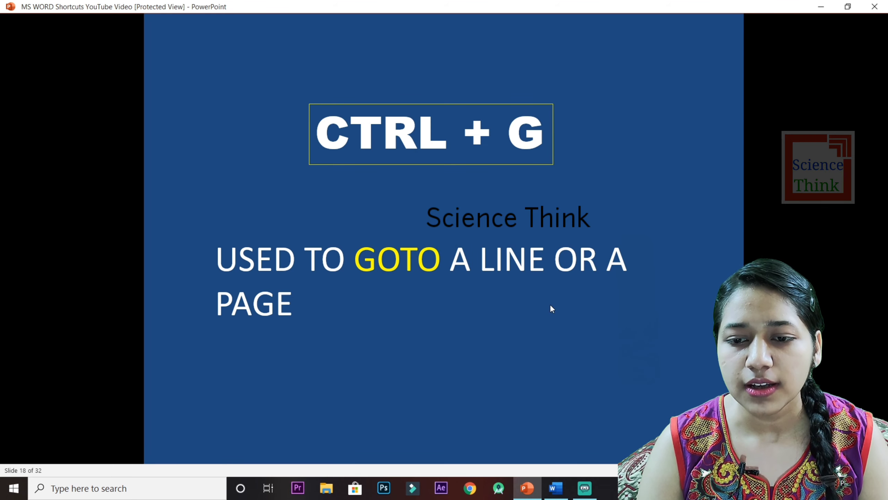
click(554, 493)
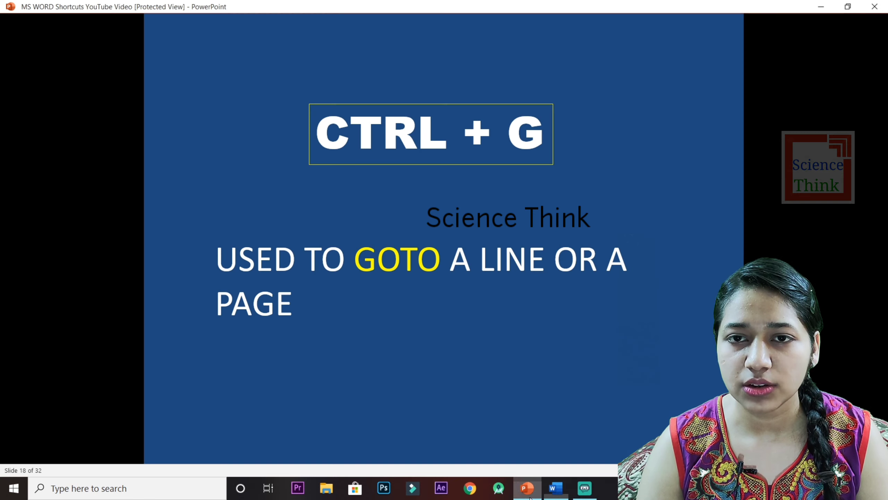
click(527, 487)
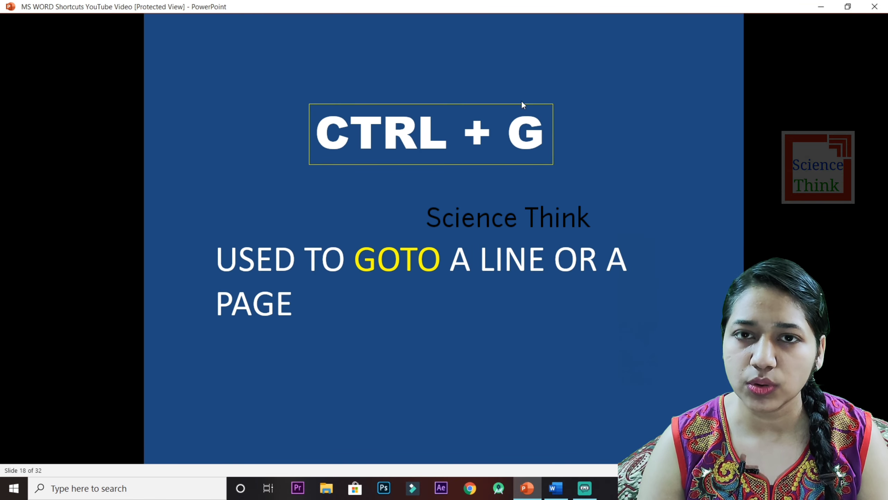
click(556, 487)
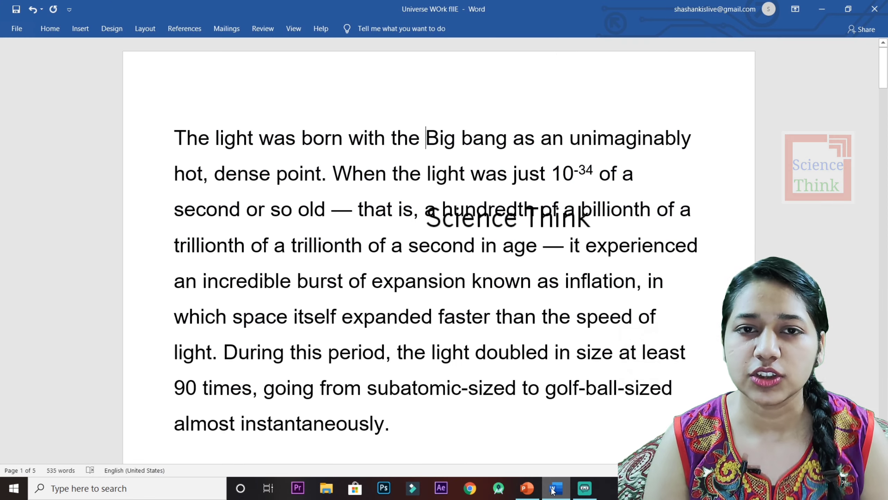
Use Ctrl+G to go to page 3, landing on the '(10³²) Kelvin' passage, then close Go To.
key(ctrl+g)
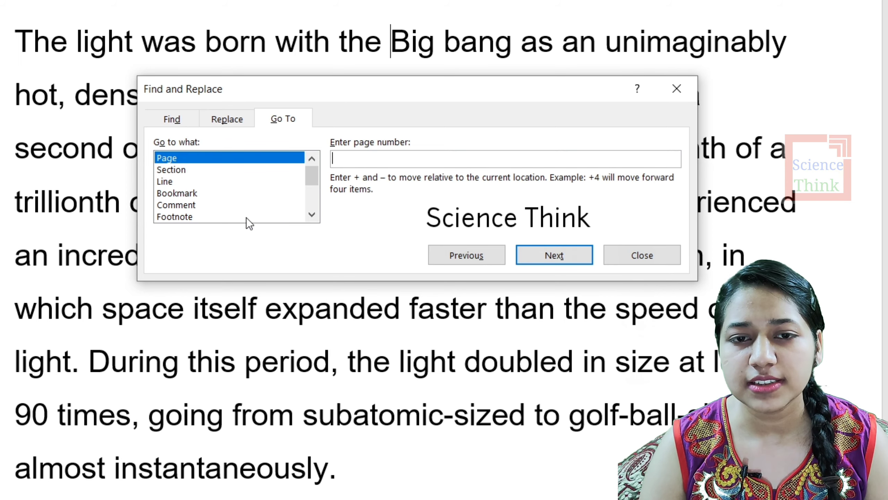
mouse_move(314, 166)
mouse_down()
mouse_move(320, 215)
mouse_move(312, 165)
mouse_up()
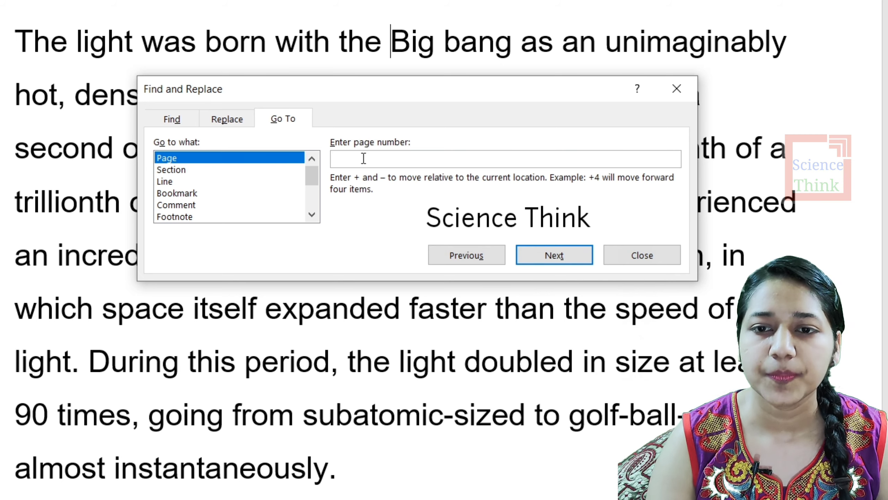
text(3)
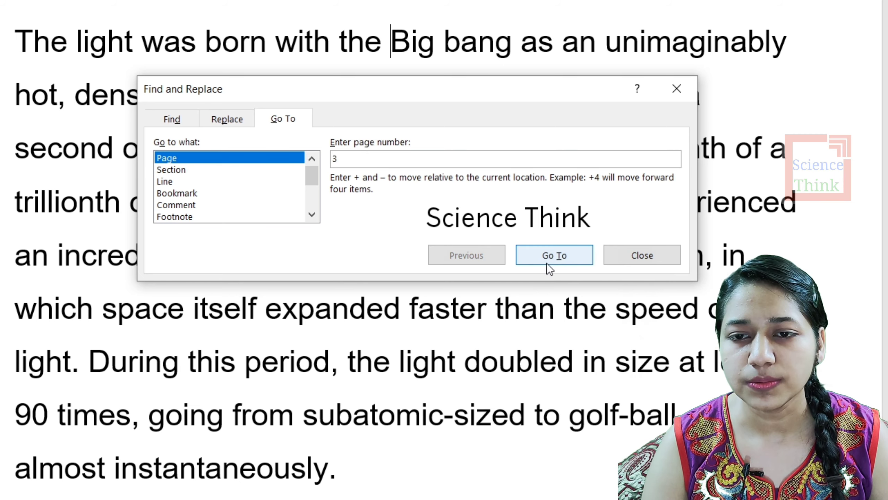
click(547, 264)
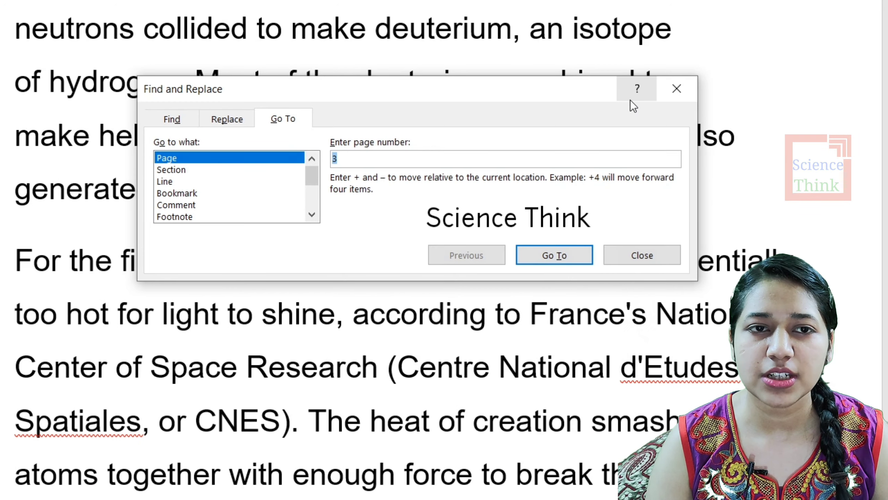
click(677, 89)
scroll(402, 211, up, 1)
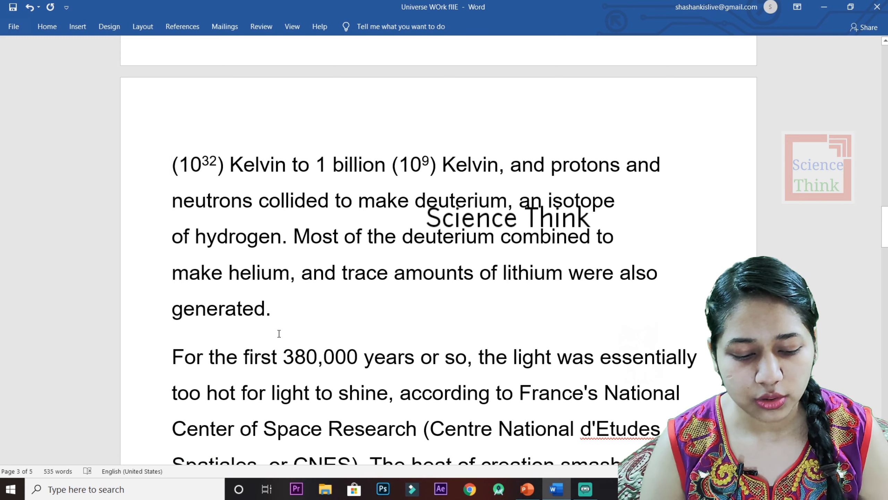
Go to line 12, reaching 'The work that goes into understanding', then select a line of text.
key(ctrl+g)
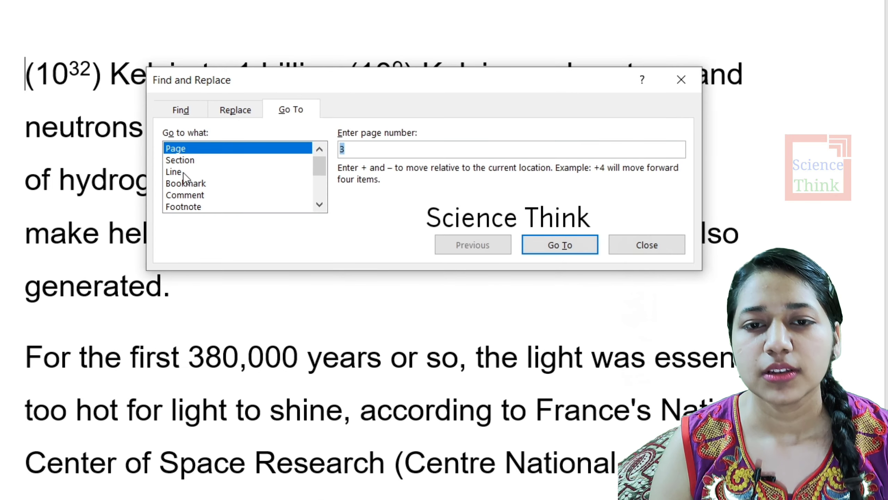
click(182, 173)
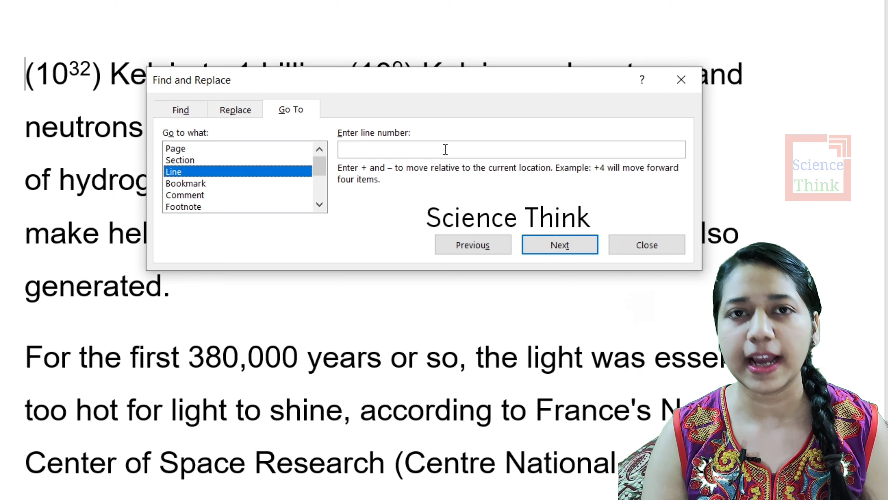
click(399, 152)
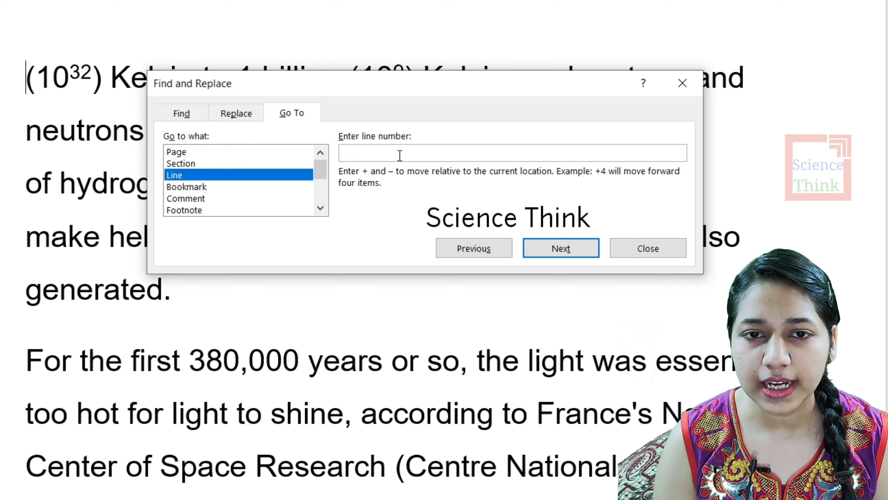
text(12)
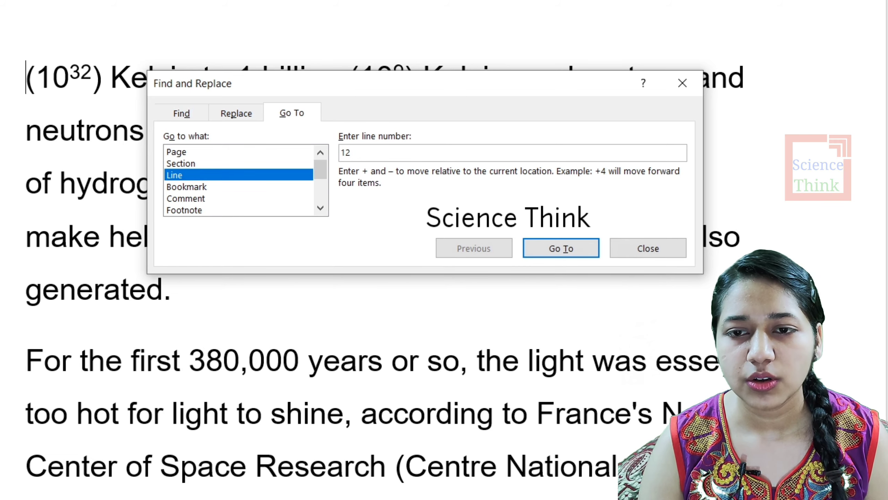
click(560, 255)
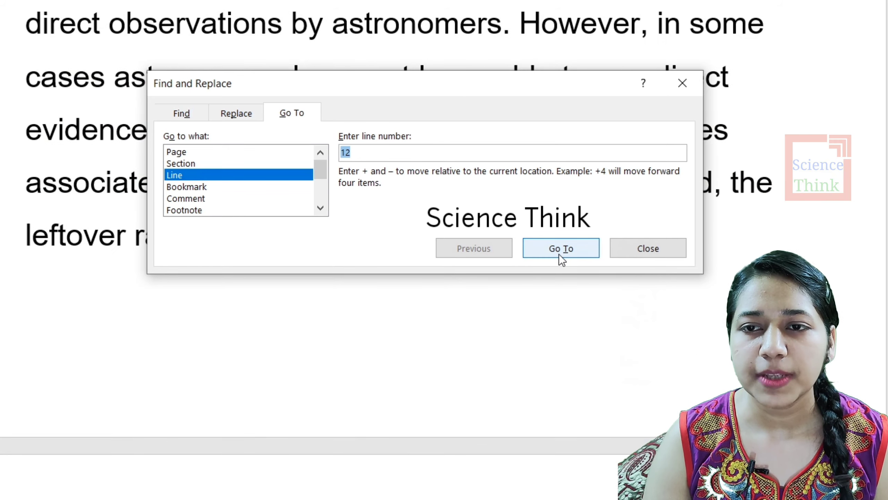
click(683, 84)
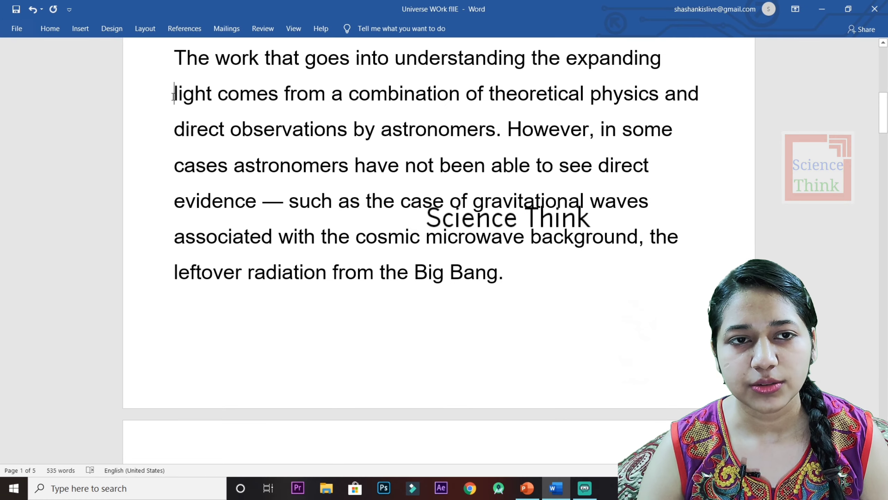
mouse_move(178, 98)
mouse_down()
mouse_move(679, 87)
mouse_move(692, 116)
mouse_up()
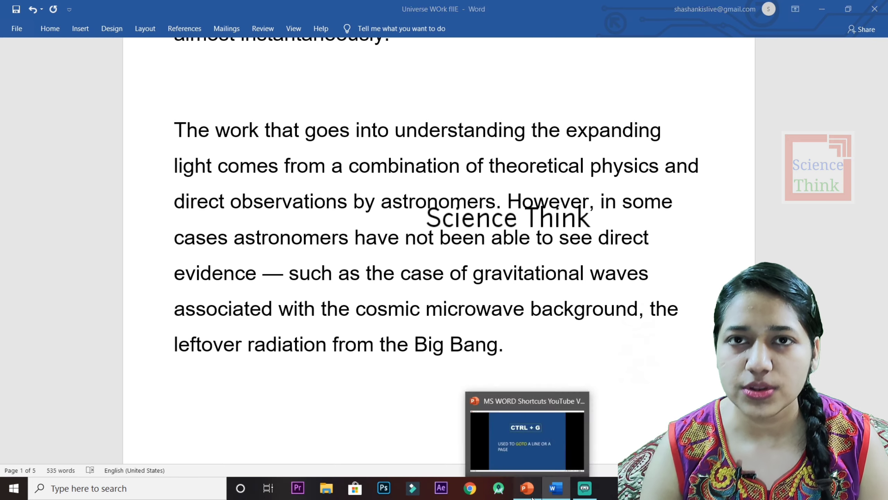
Advance the presentation to slide 19, the CTRL + L left-align slide.
click(527, 488)
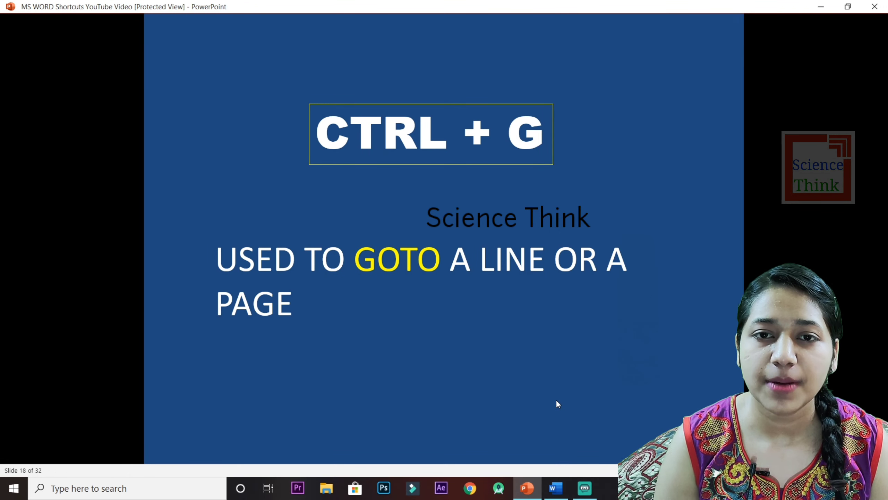
click(557, 402)
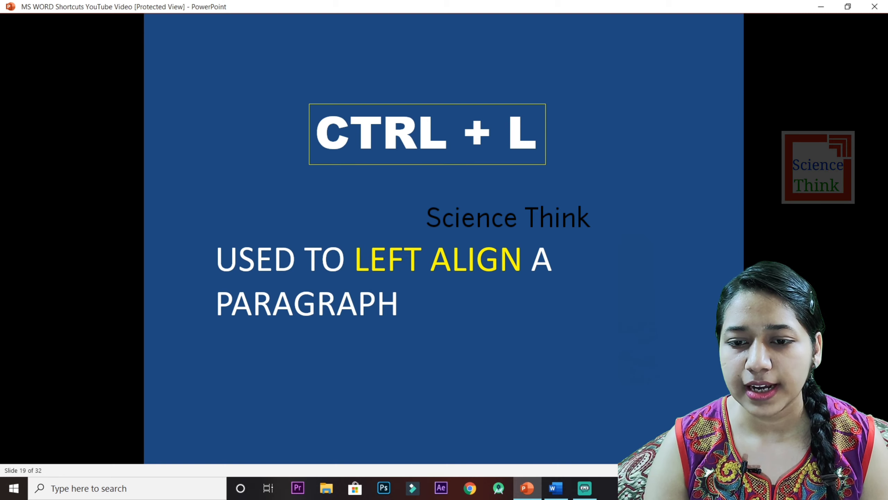
Select the opening paragraph, justify it, then revert it to left alignment.
click(564, 486)
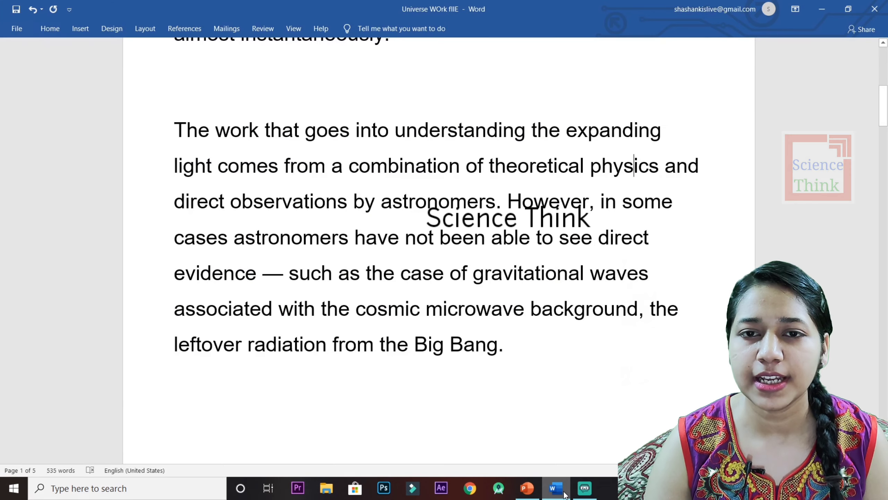
scroll(556, 327, up, 3)
scroll(464, 312, up, 2)
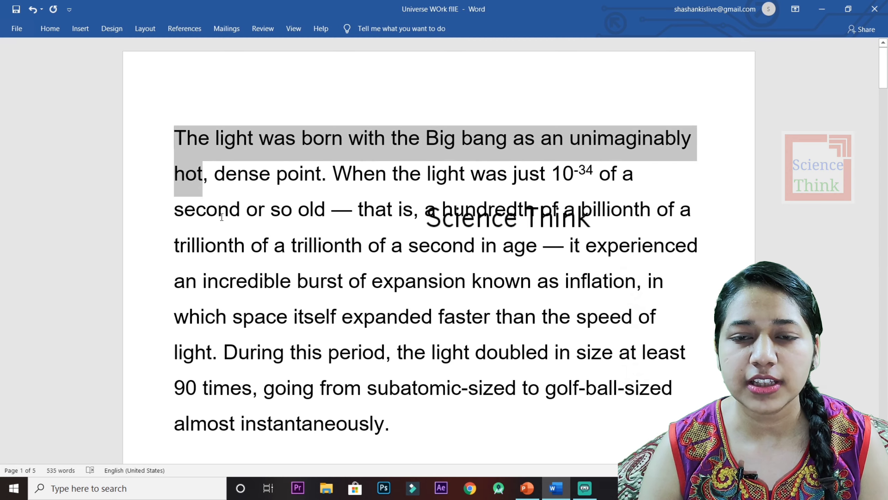
drag(180, 138, 406, 423)
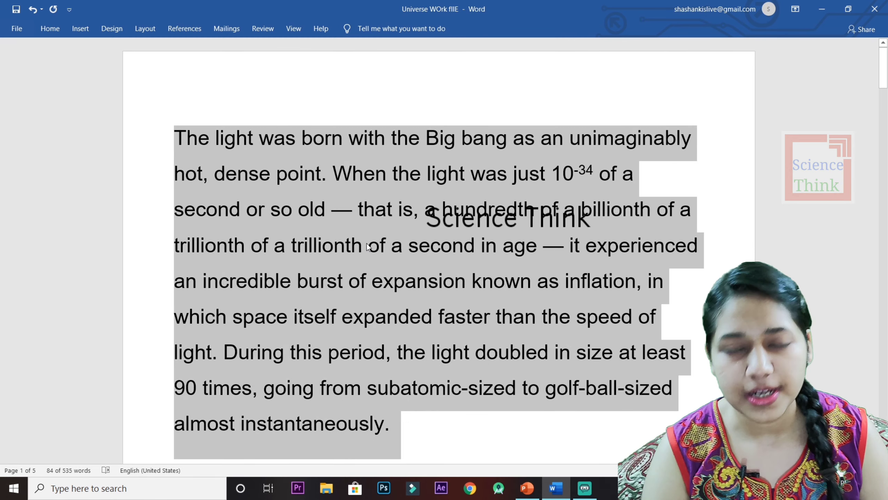
key(ctrl+j)
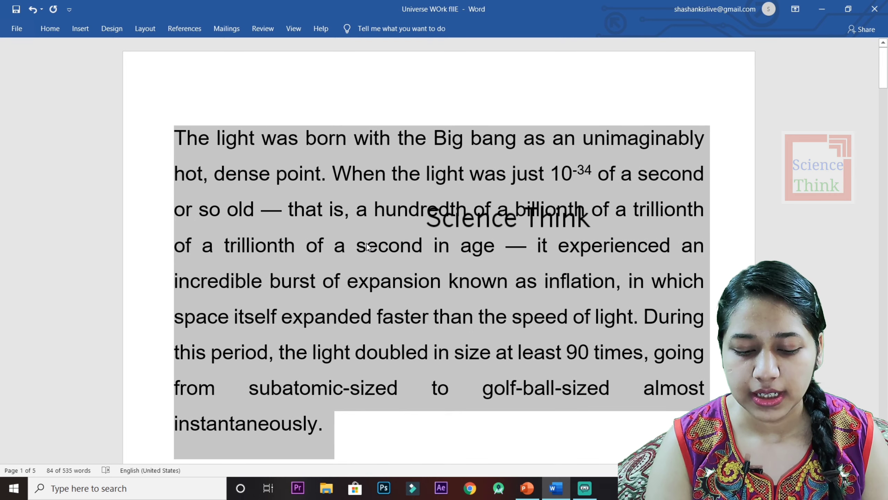
key(ctrl+l)
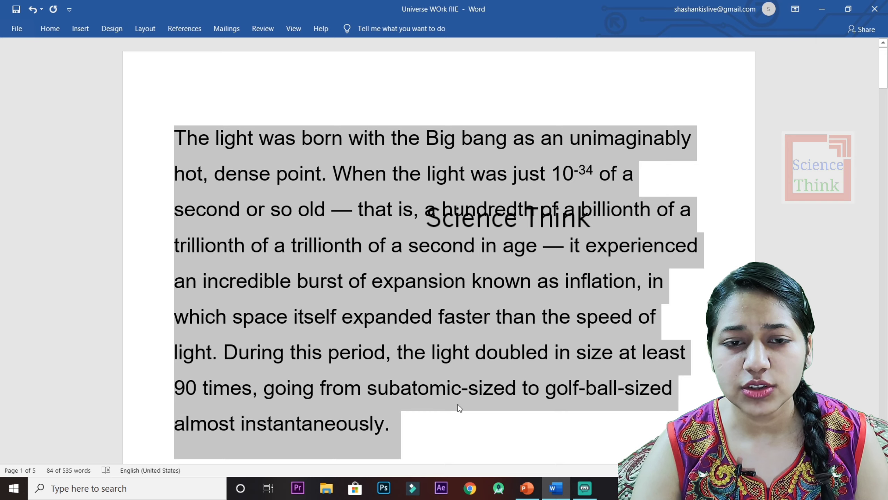
click(450, 422)
Reselect the paragraph and cycle through justified, centred, right and left alignment.
drag(183, 138, 393, 425)
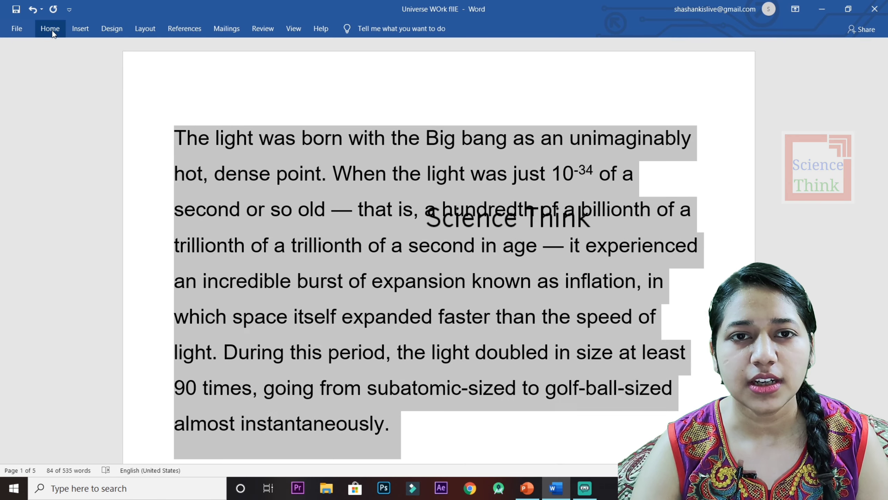
click(50, 28)
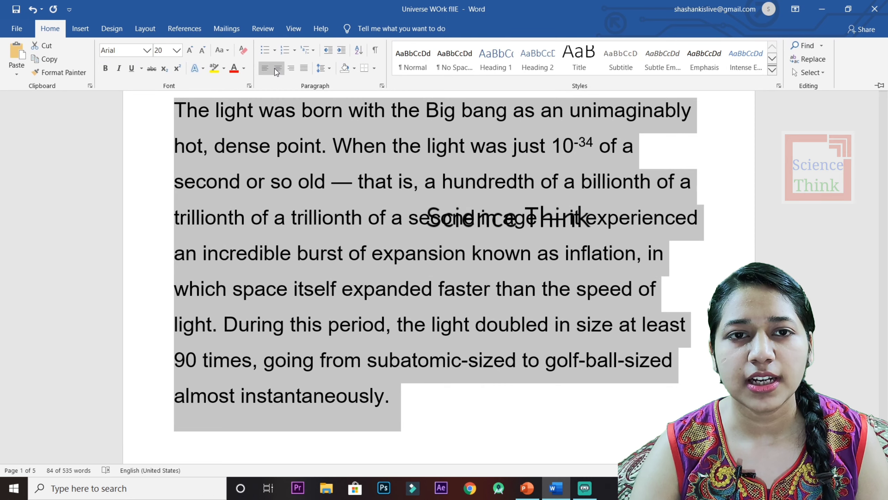
key(ctrl+j)
key(ctrl+e)
key(ctrl+r)
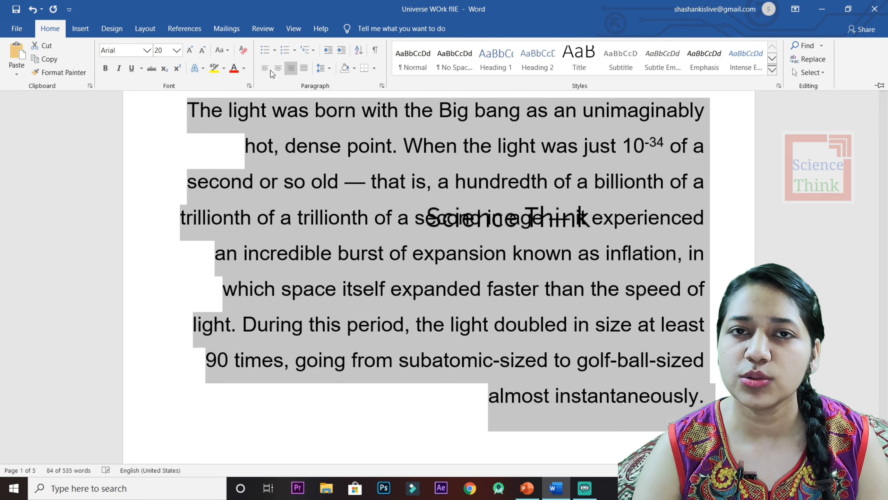
key(ctrl+l)
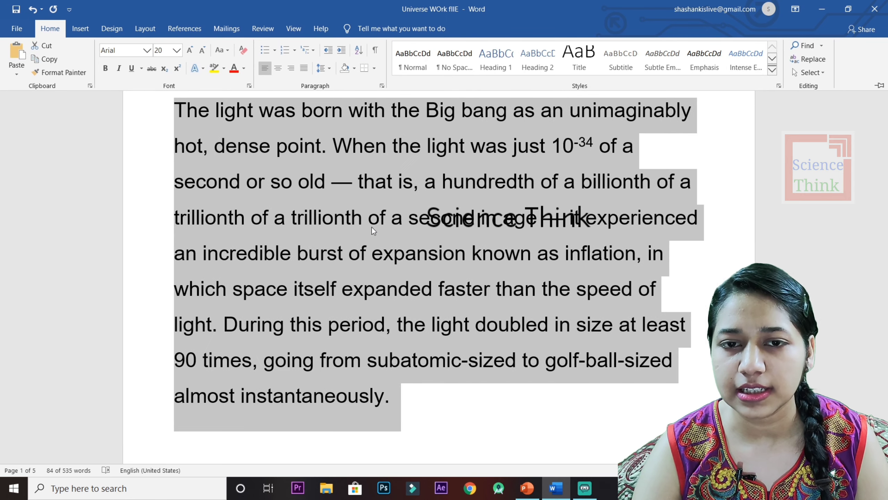
key(Escape)
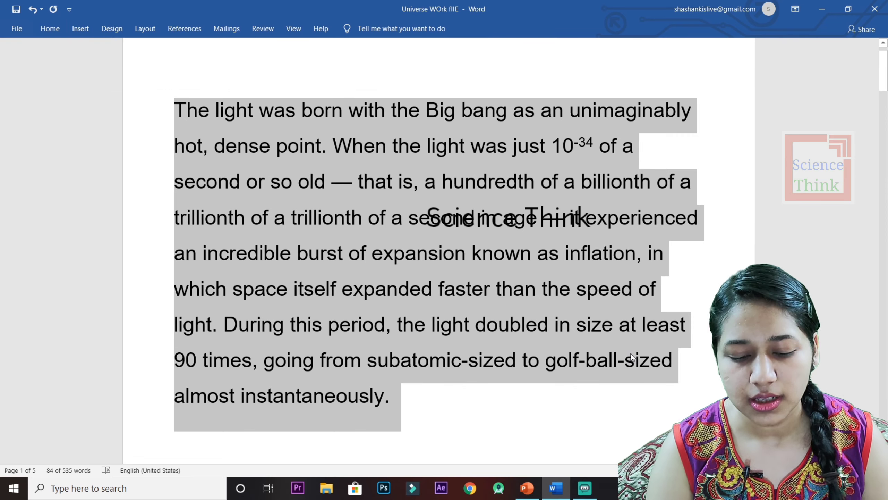
Justify and re-left-align the paragraph, then advance PowerPoint to the CTRL + R slide.
key(ctrl+j)
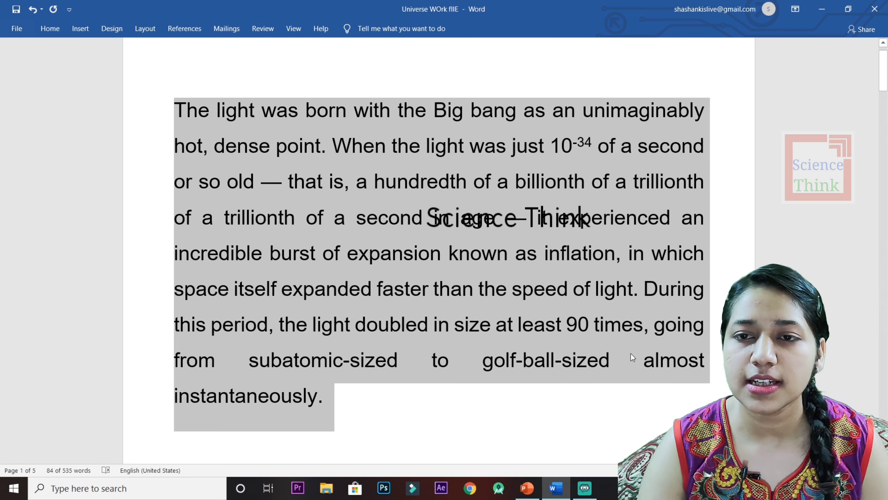
key(ctrl+l)
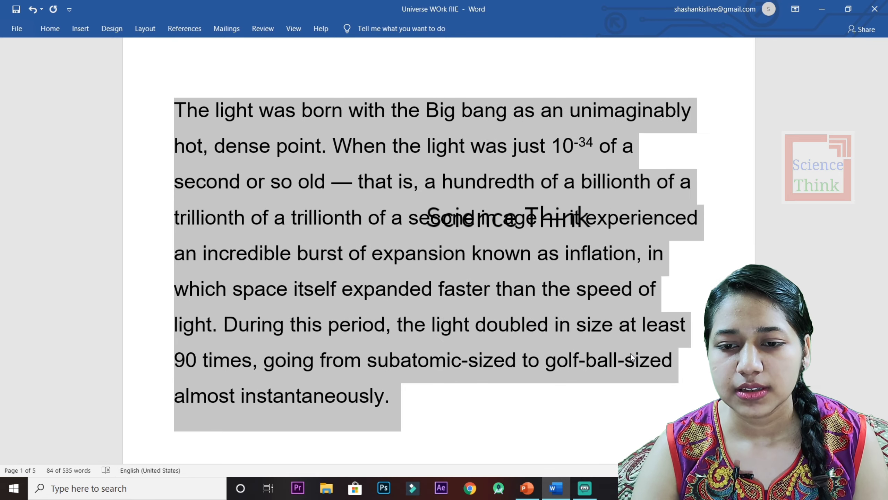
click(614, 440)
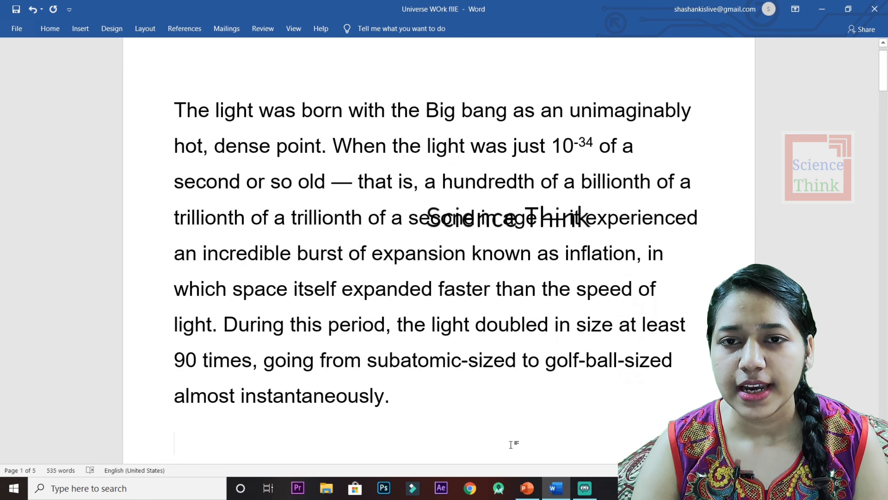
click(527, 487)
click(544, 305)
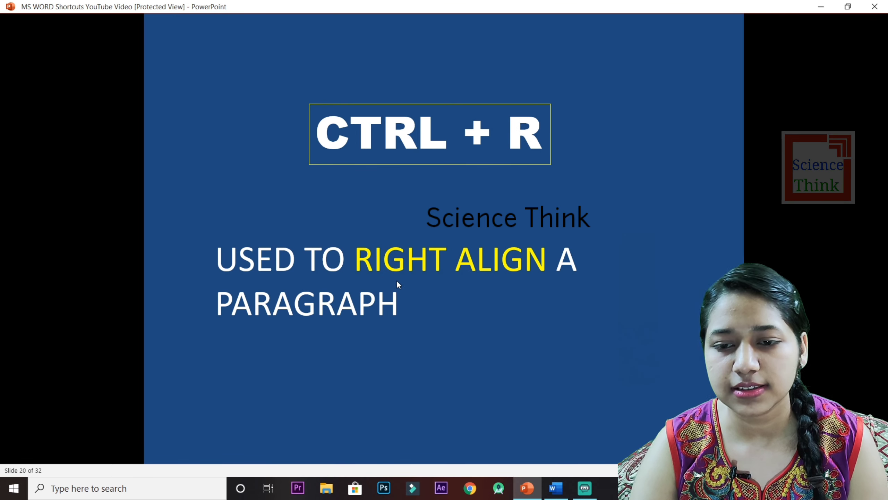
Right-align the opening paragraph, then show slide 21, the CTRL + E centre slide.
click(557, 487)
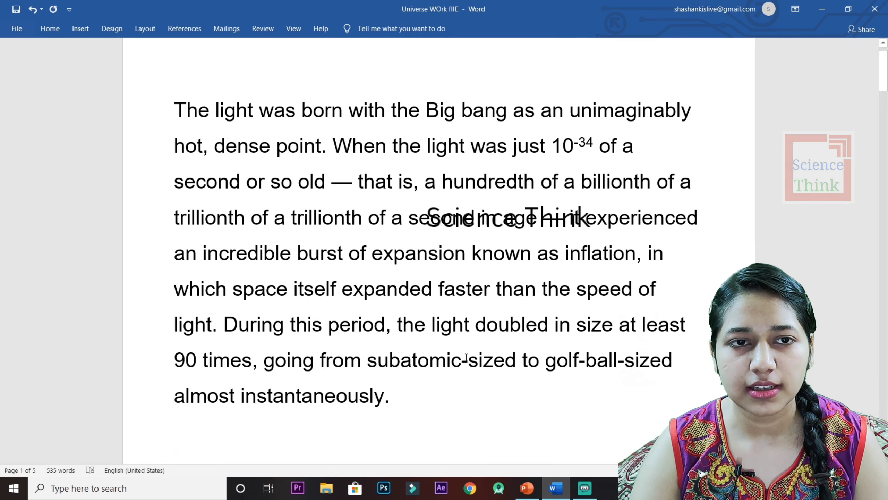
drag(179, 110, 417, 432)
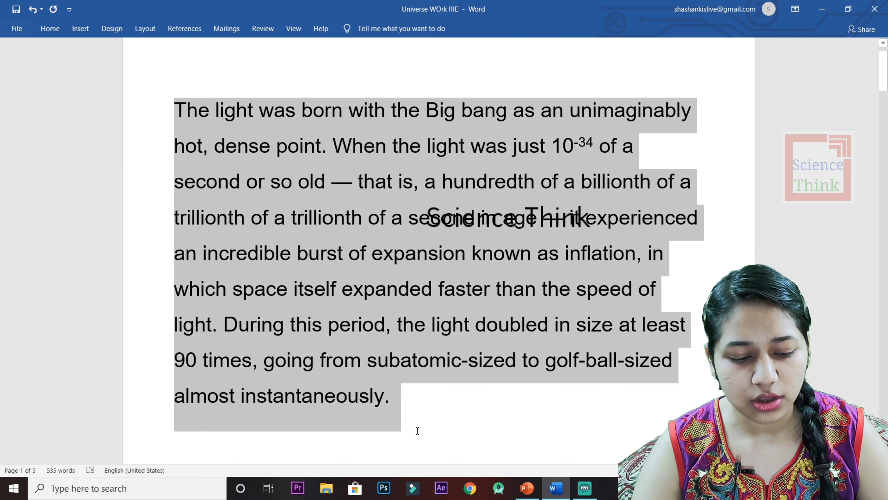
key(ctrl+r)
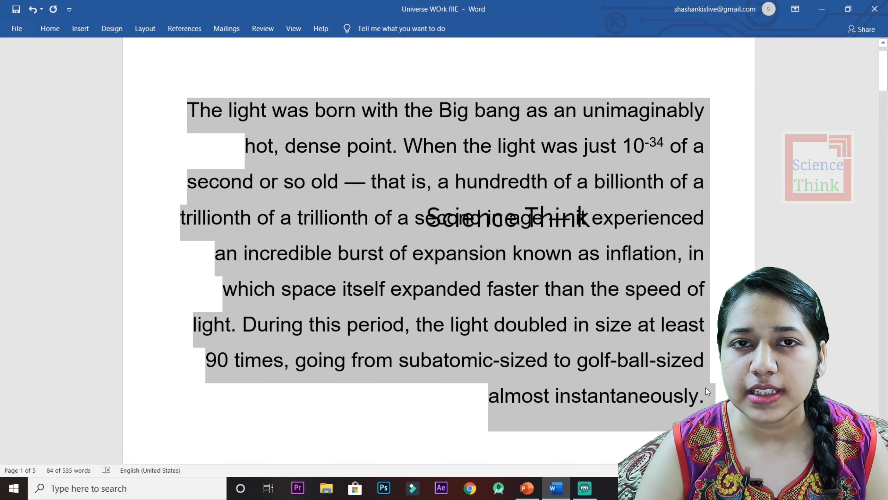
click(535, 487)
key(Page_Down)
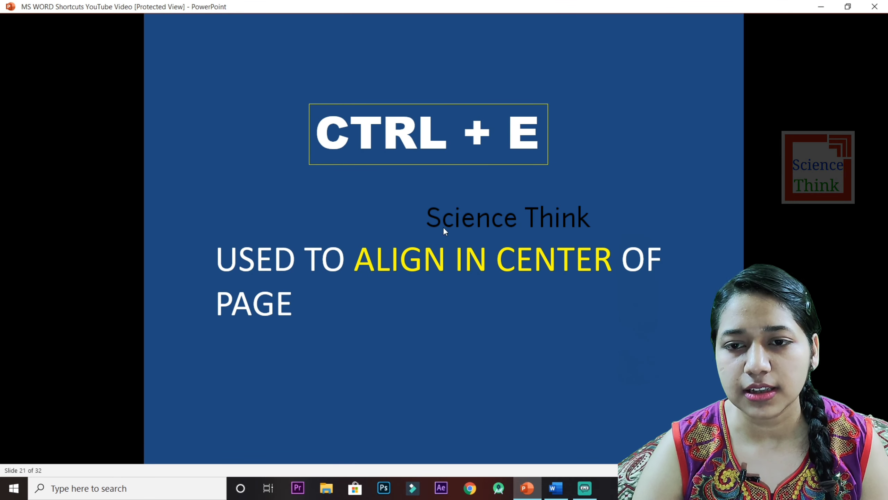
Centre the opening paragraph, show the CTRL + J justify slide, then return to Word's Home tab.
click(557, 487)
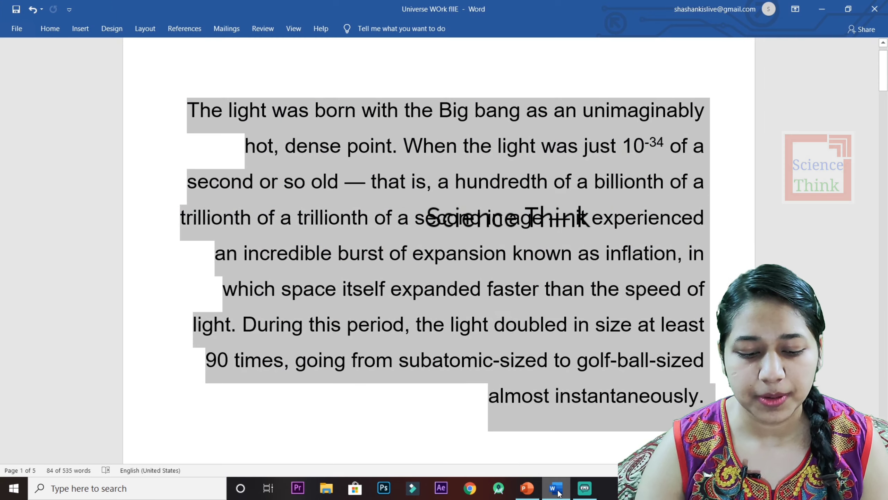
key(ctrl+e)
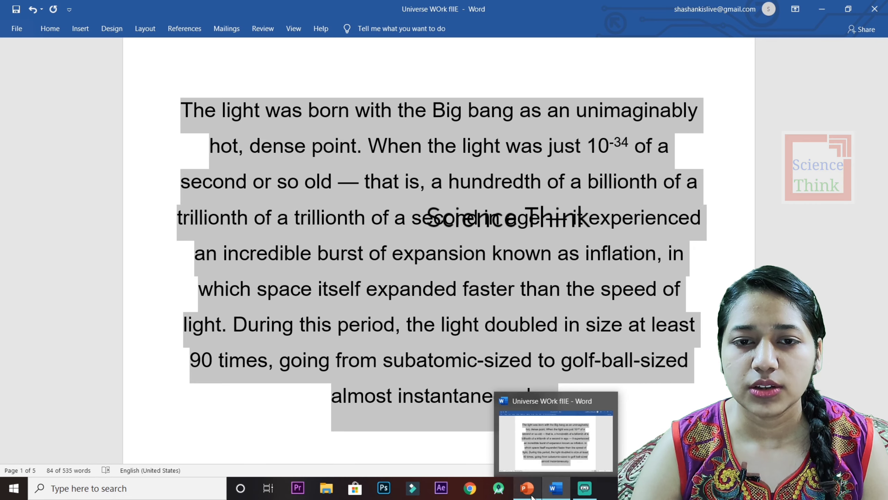
click(555, 490)
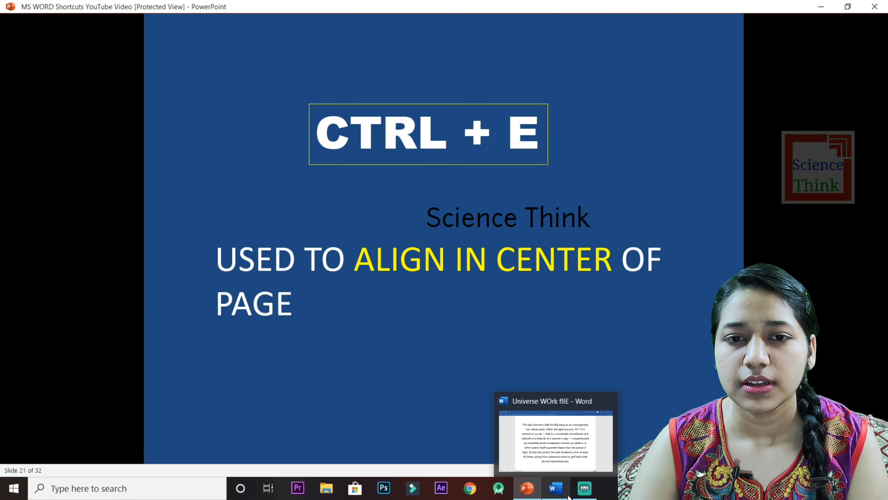
key(Right)
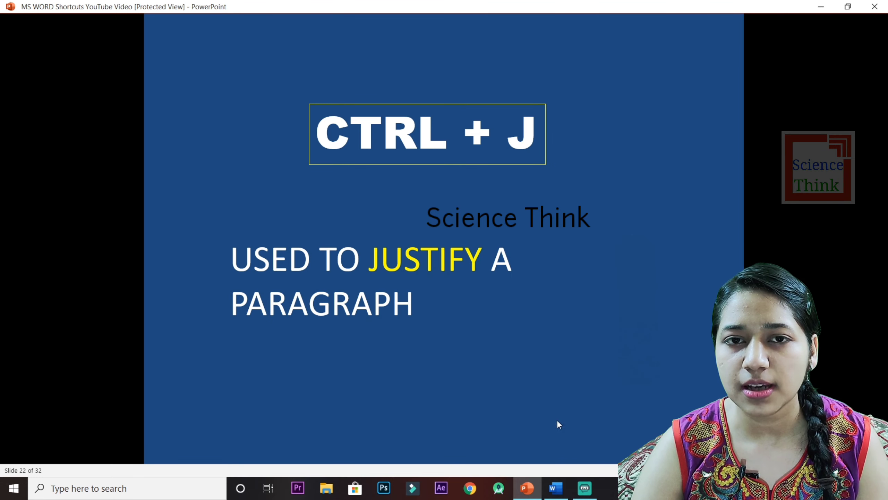
click(556, 487)
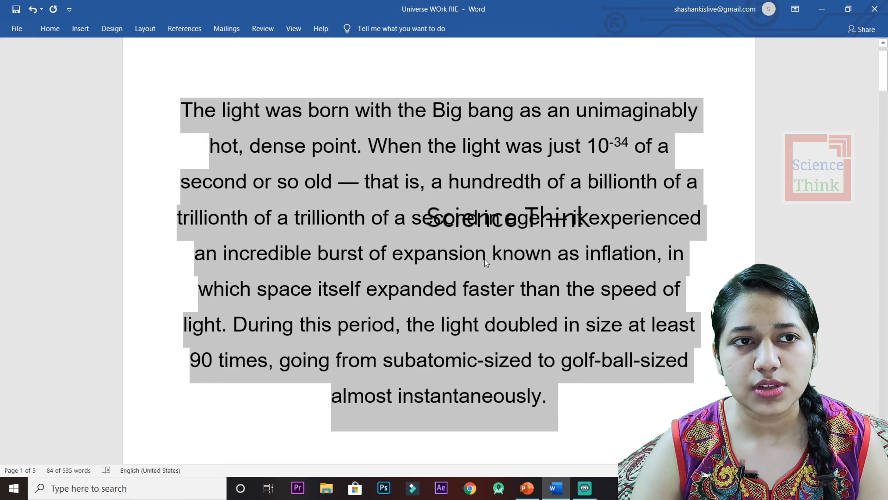
click(49, 27)
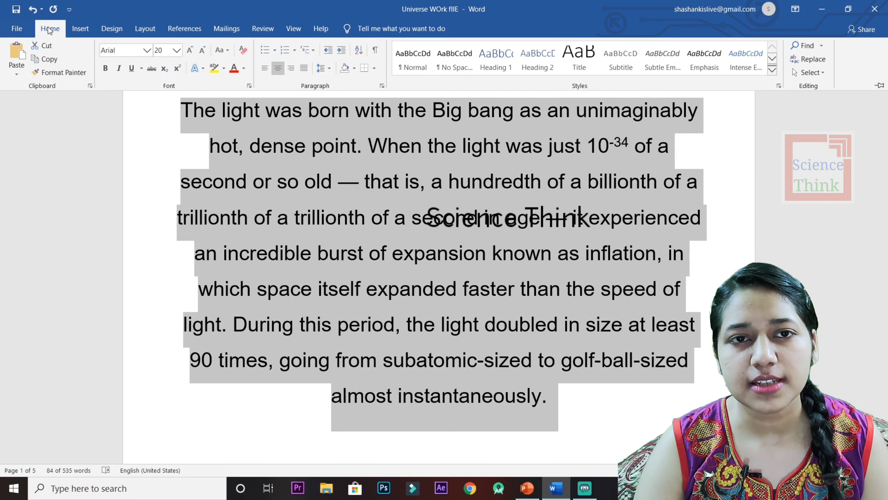
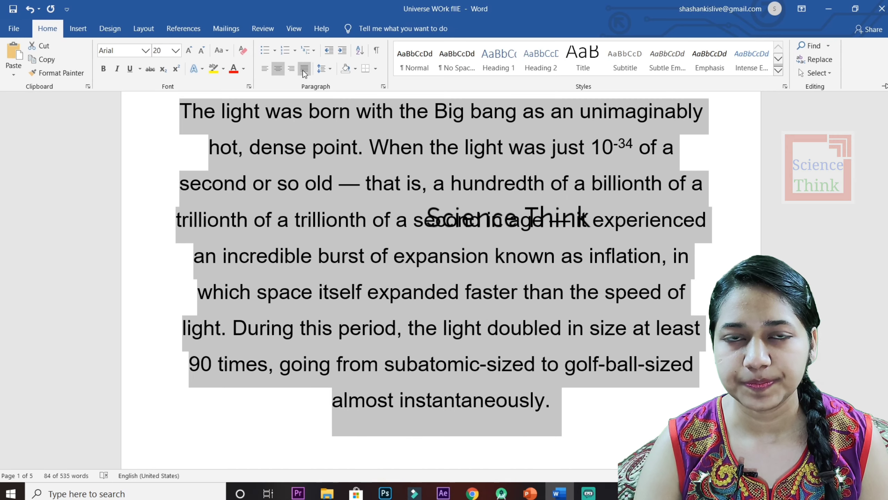
Justify the 'The light was born' paragraph and collapse the ribbon with Ctrl+F1.
click(304, 68)
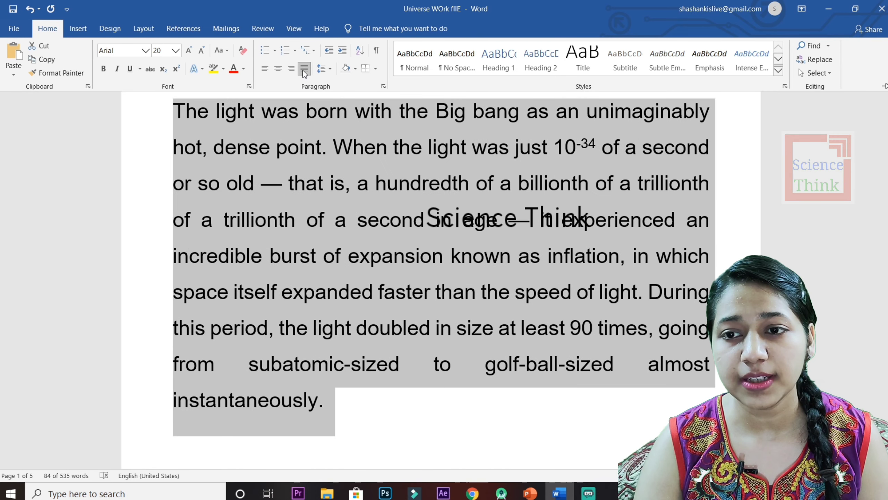
key(ctrl+F1)
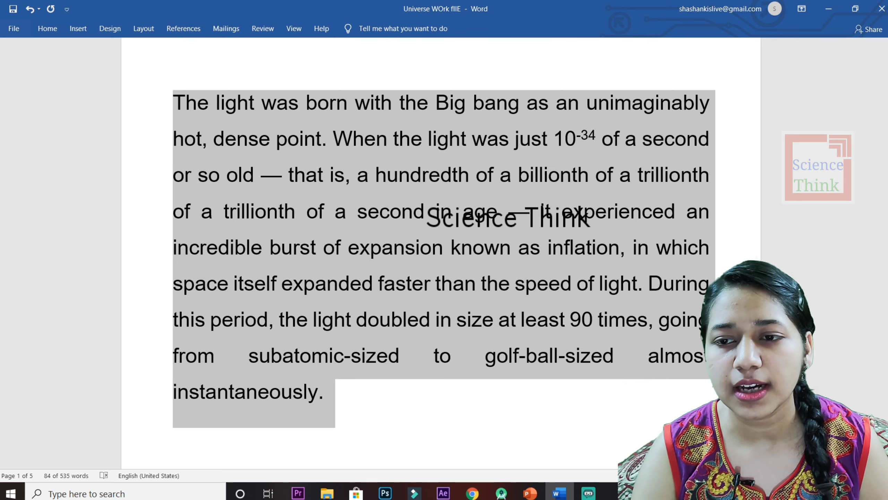
click(610, 384)
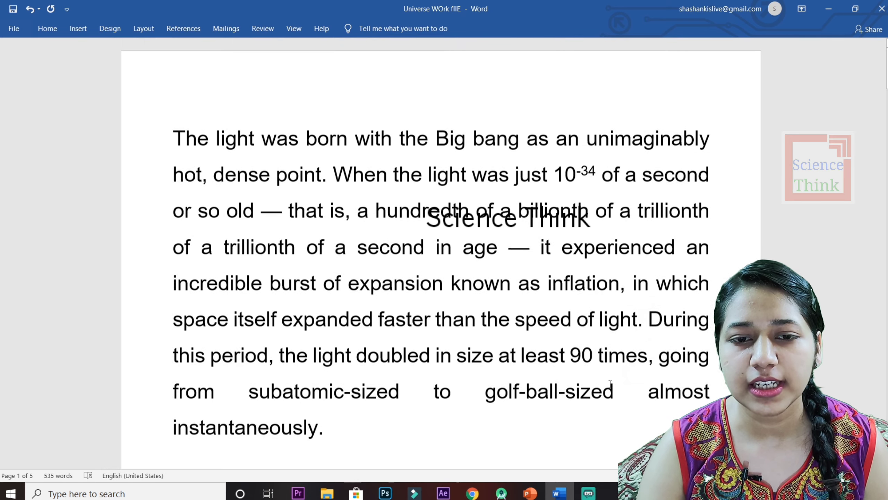
scroll(610, 383, down, 3)
scroll(532, 359, down, 3)
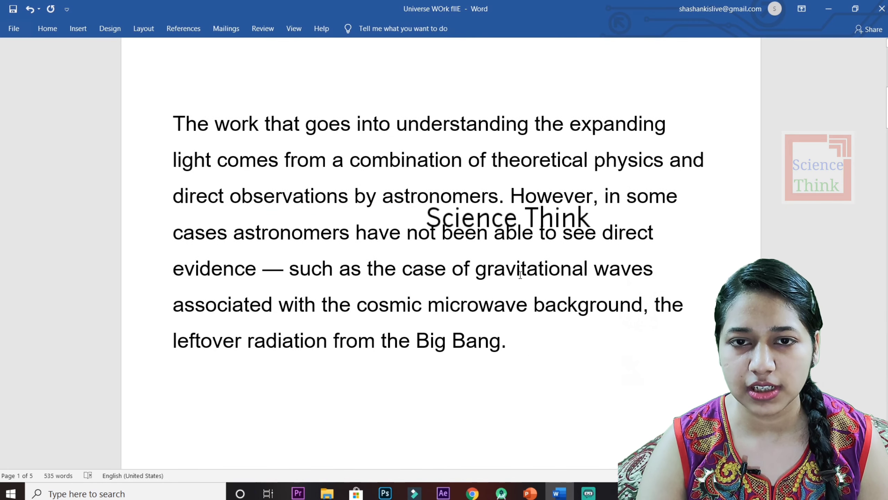
scroll(479, 235, up, 5)
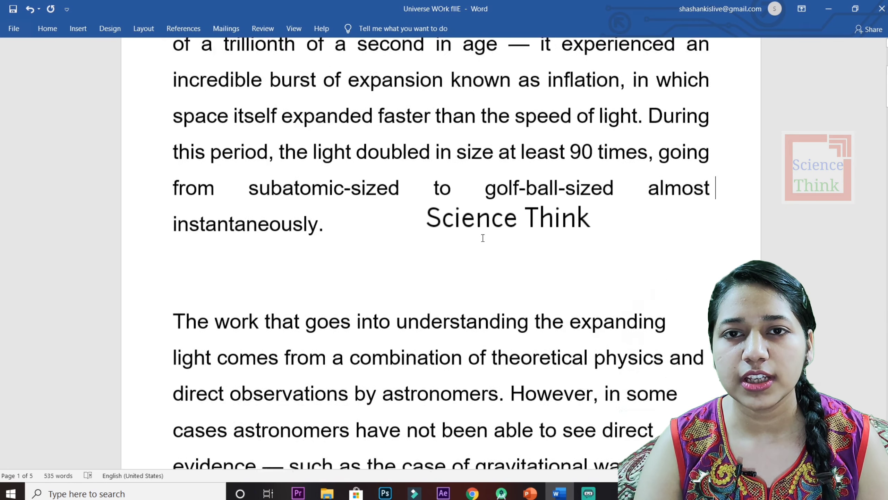
scroll(482, 236, up, 3)
scroll(482, 210, up, 3)
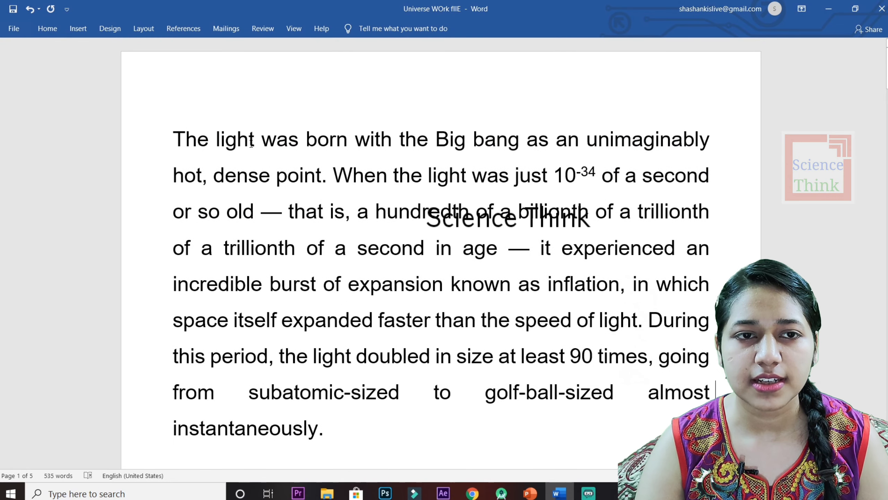
Select the first paragraph, left-align it with Ctrl+L, then justify it again with Ctrl+J.
drag(172, 137, 352, 424)
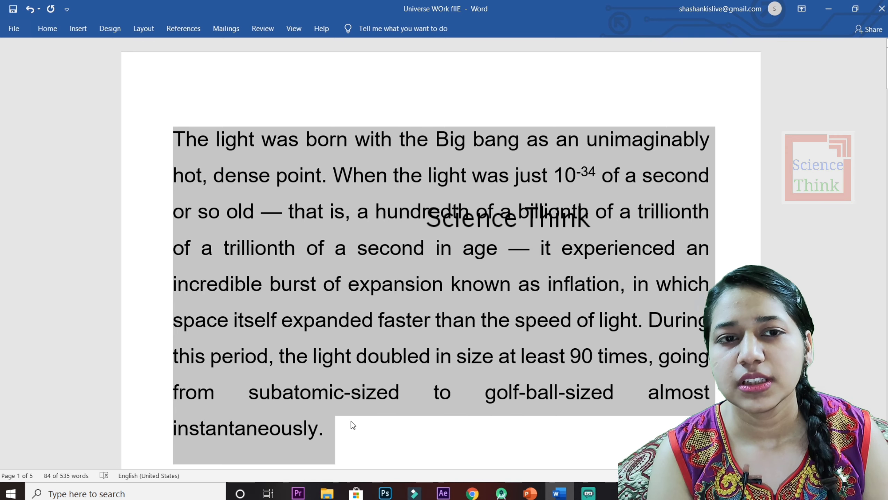
key(ctrl+l)
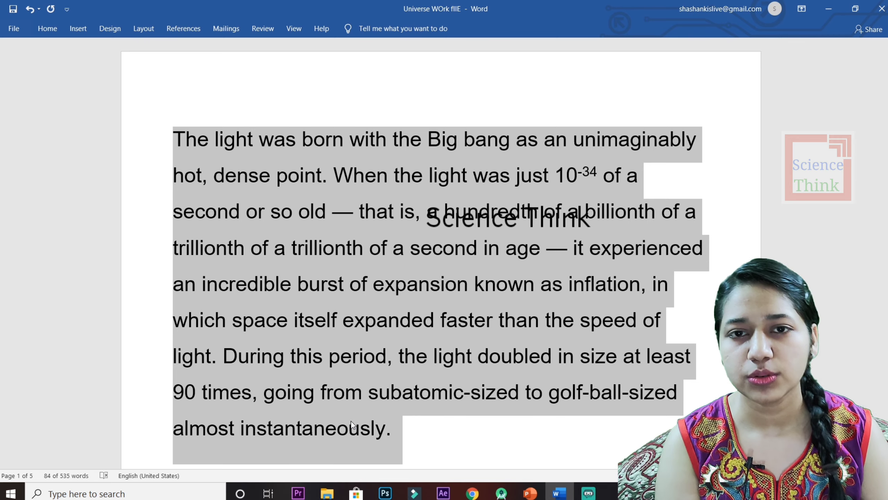
key(ctrl+j)
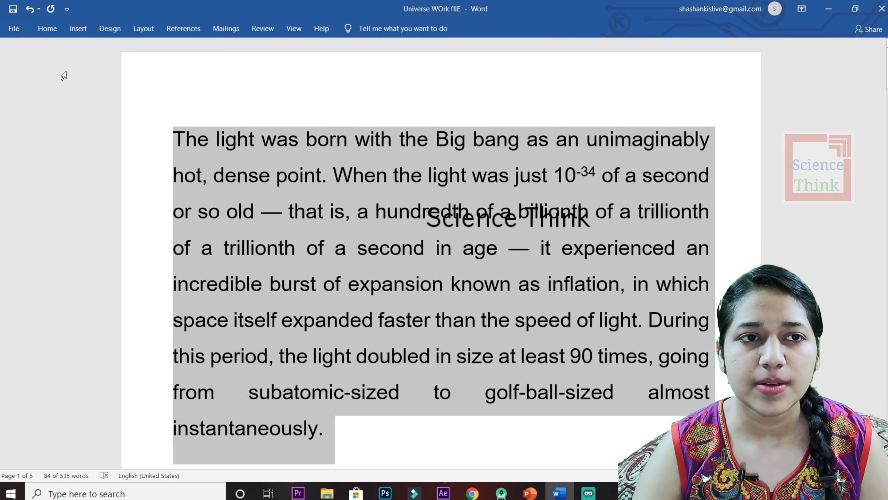
Restore the ribbon and show PowerPoint slide 23 on bolding text.
click(47, 28)
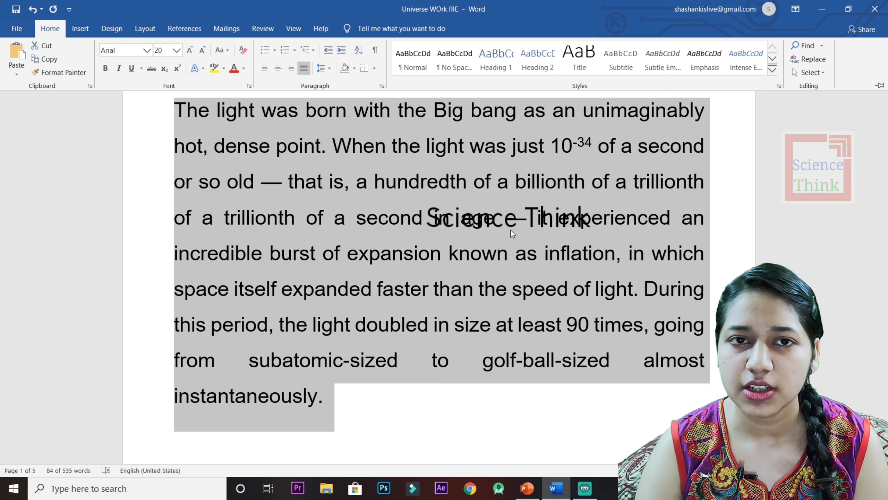
click(528, 488)
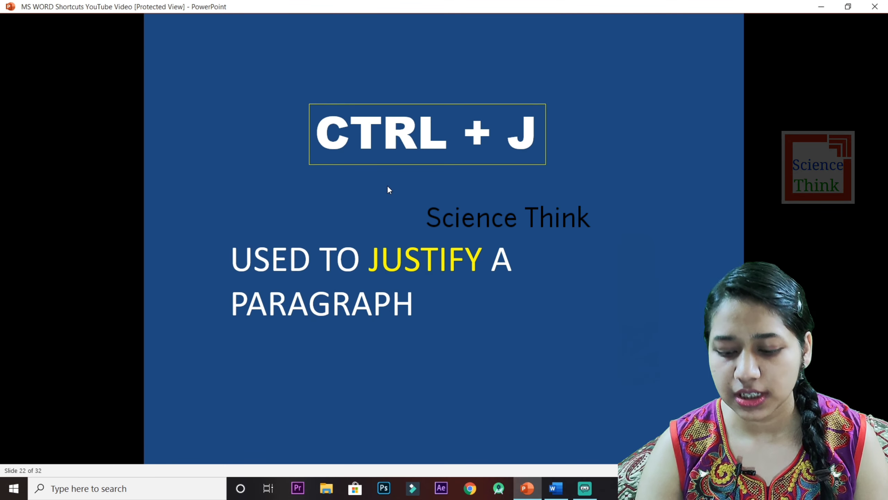
scroll(504, 233, down, 1)
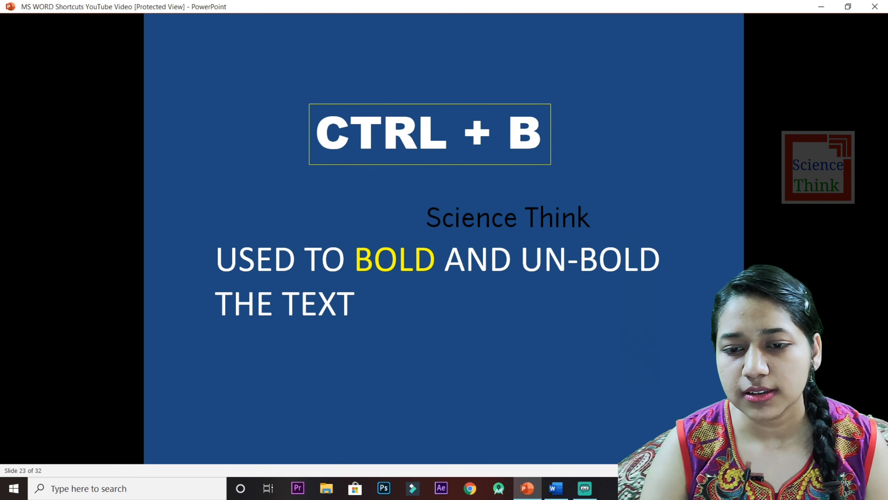
Bold and un-bold the first paragraph with Ctrl+B, then show PowerPoint slide 24 on italics.
click(556, 489)
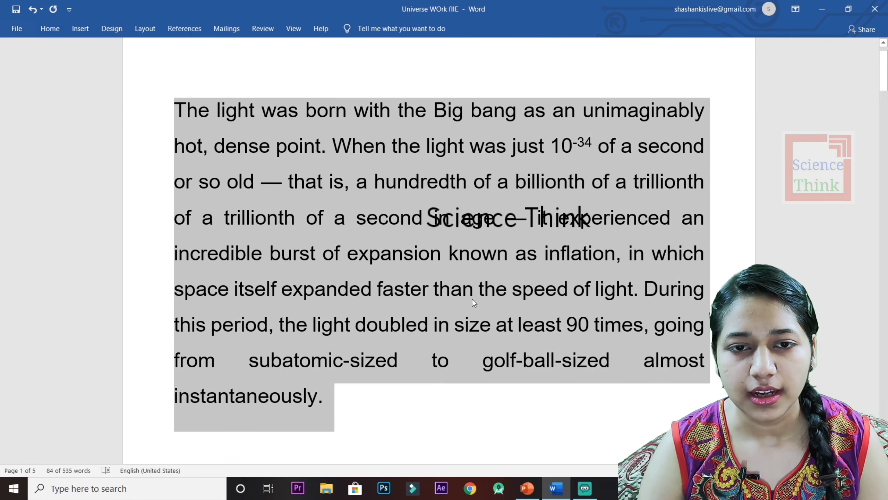
key(ctrl+b)
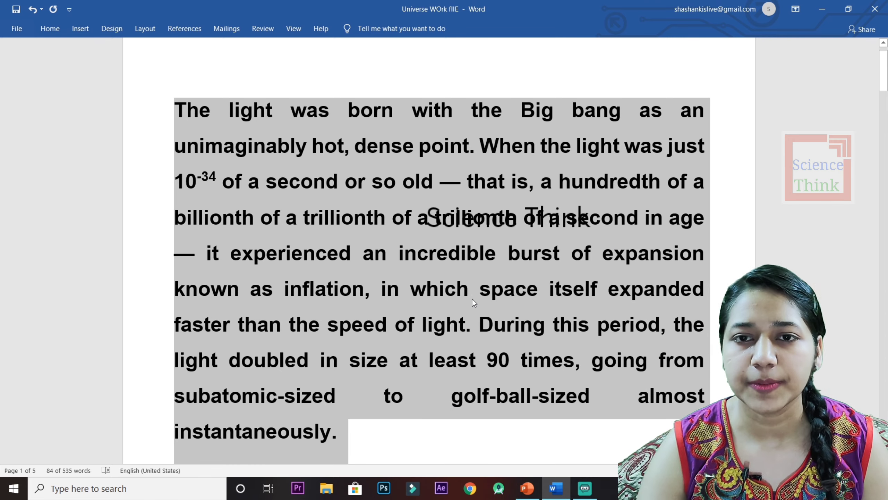
scroll(520, 303, down, 1)
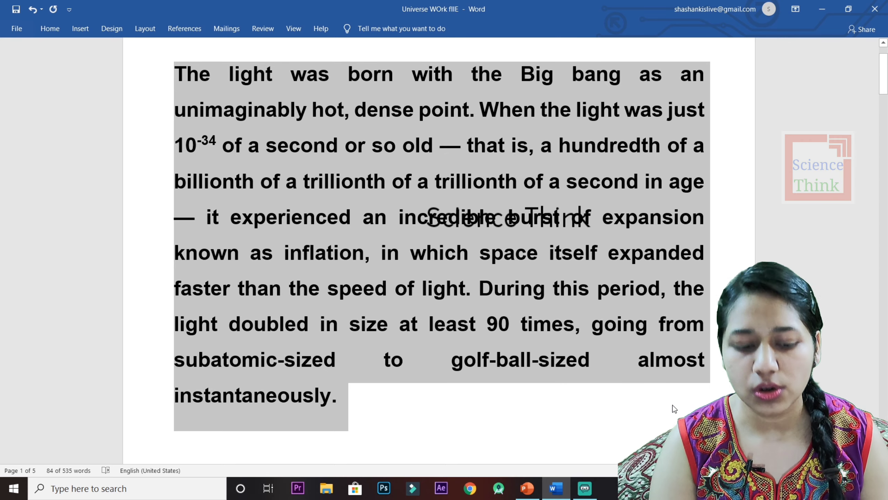
key(ctrl+b)
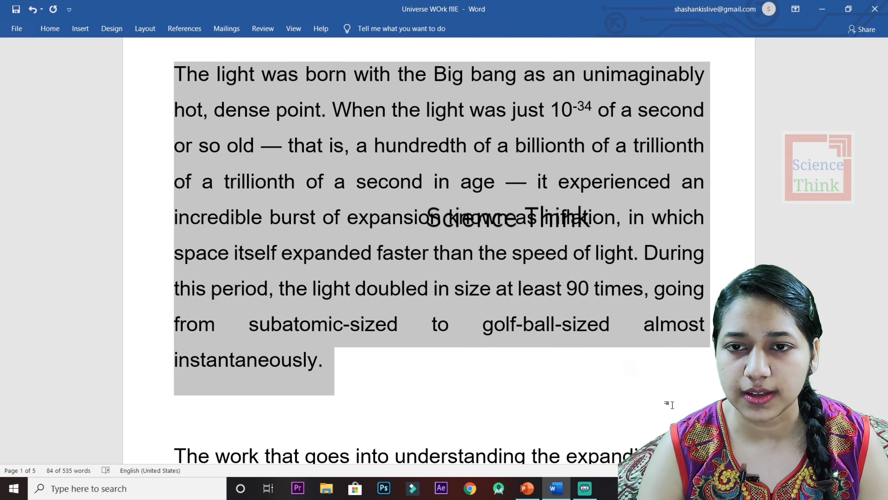
scroll(673, 405, up, 1)
click(527, 488)
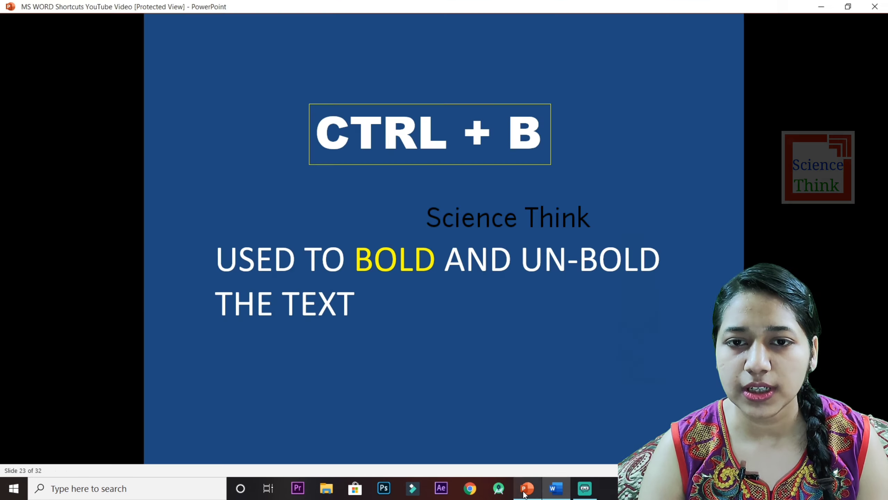
key(Right)
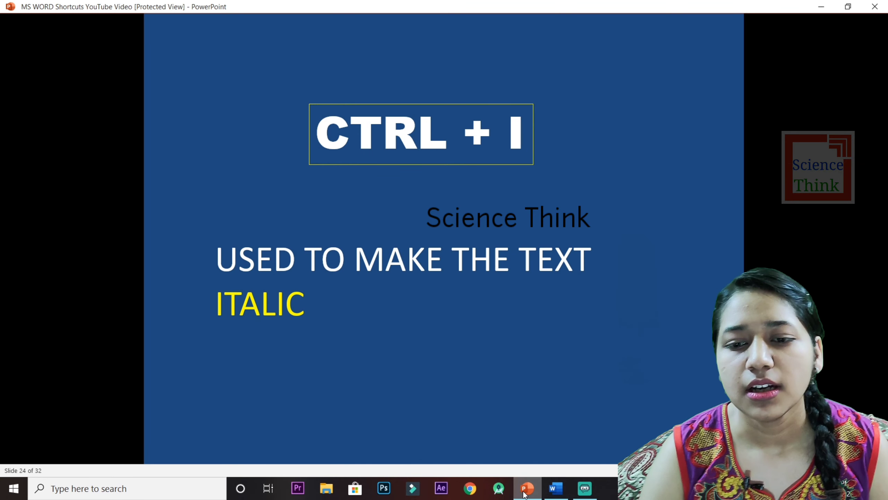
Italicize and un-italicize the first paragraph with Ctrl+I, then show PowerPoint slide 25 on underlining.
click(560, 495)
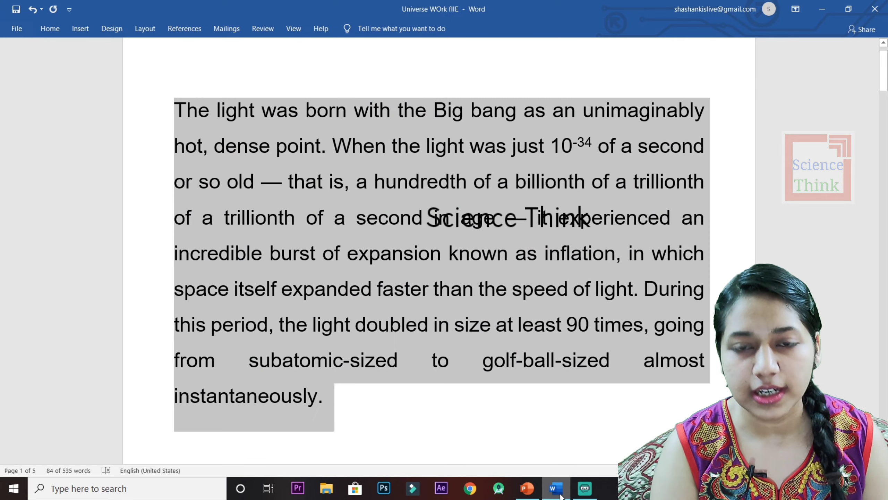
key(ctrl+i)
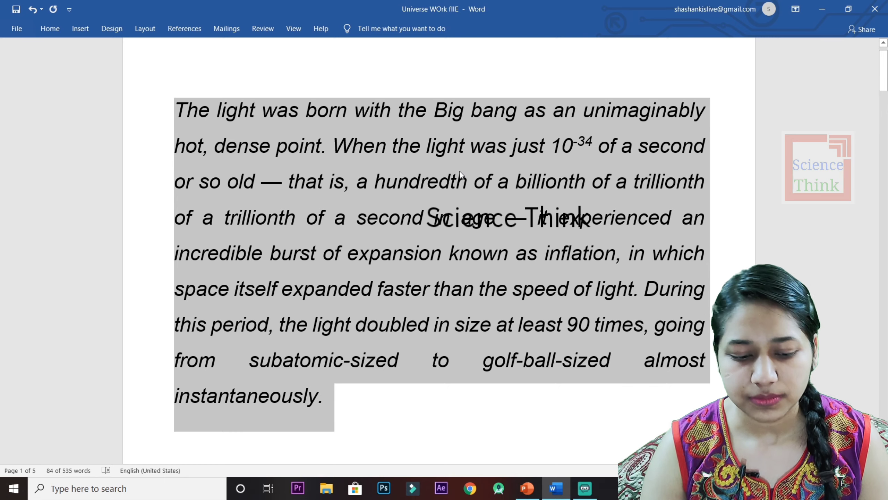
key(ctrl+i)
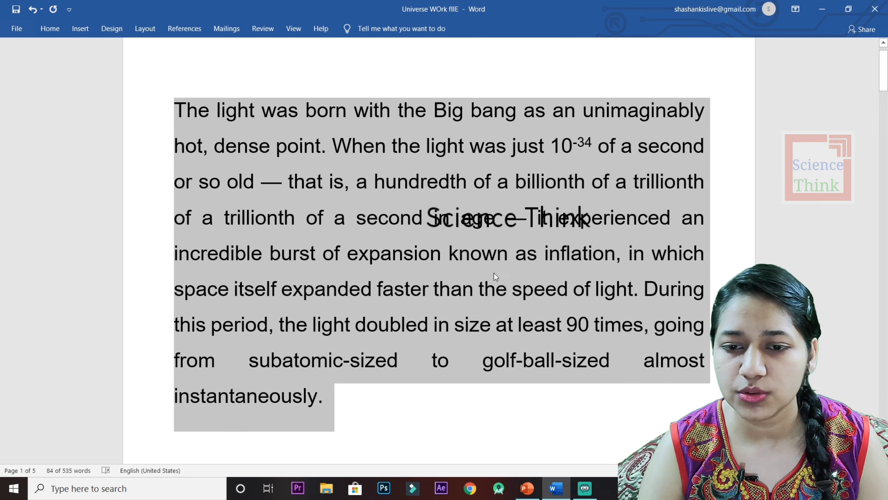
click(538, 486)
key(Right)
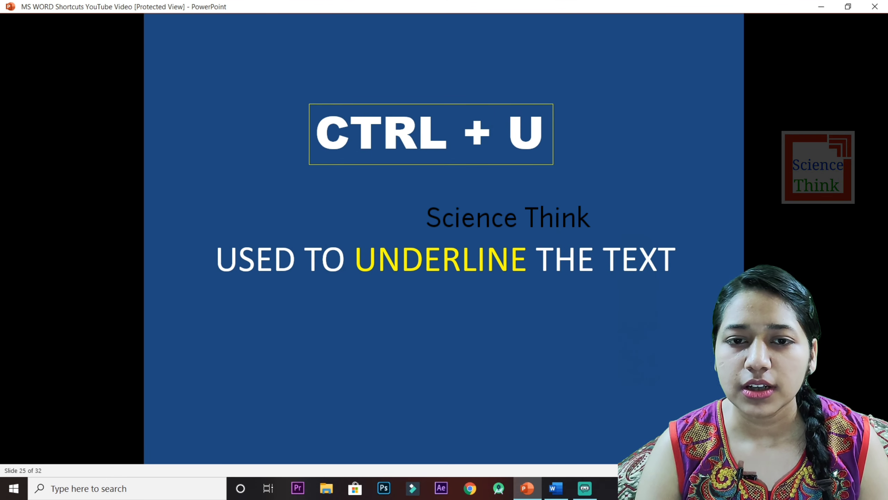
Underline the first paragraph with Ctrl+U, then undo an accidental replacement of it.
click(556, 488)
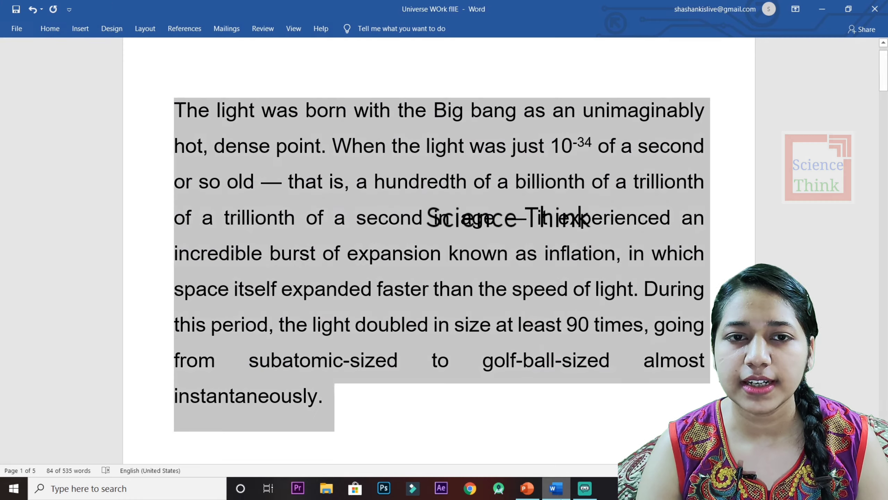
key(ctrl+u)
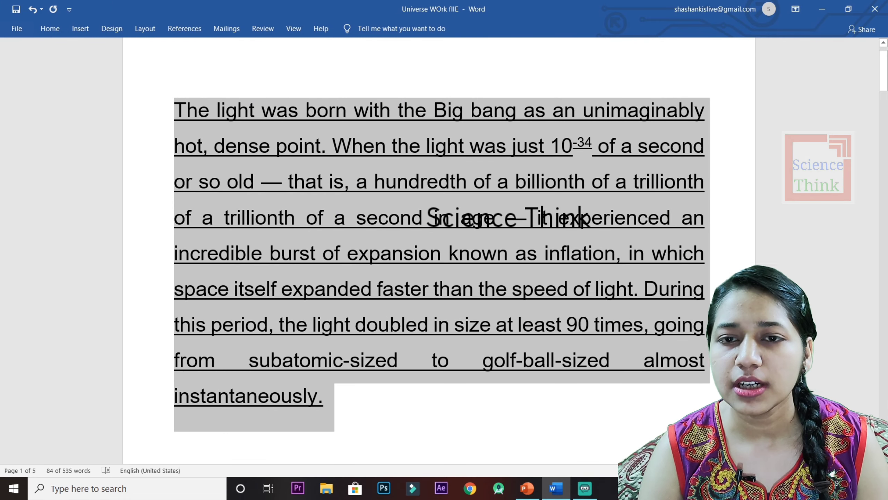
click(323, 395)
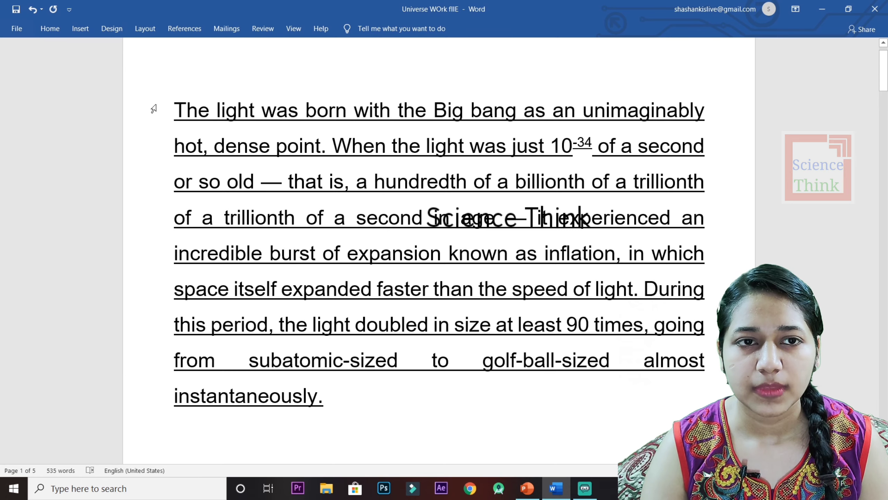
drag(167, 110, 333, 412)
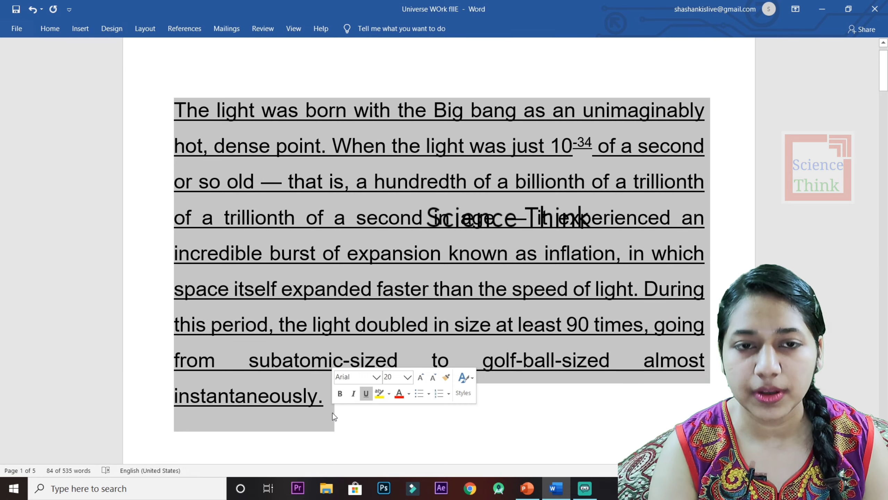
text(u)
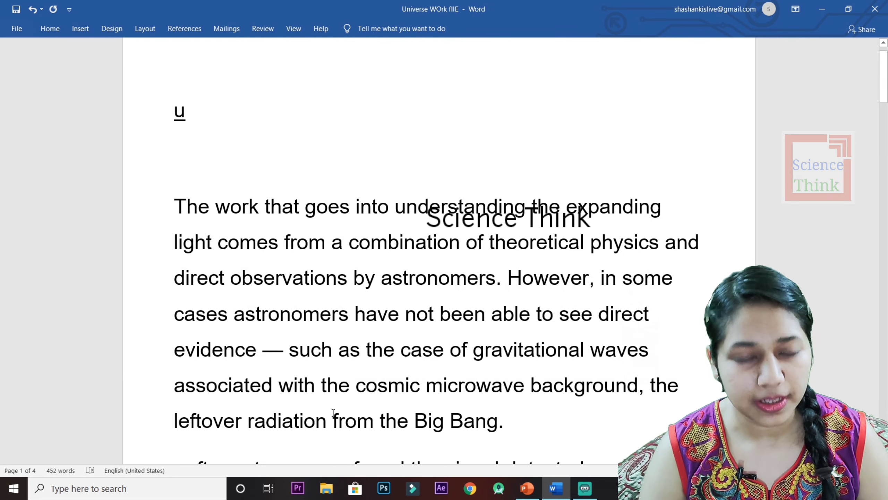
key(ctrl+z)
key(ctrl+z)
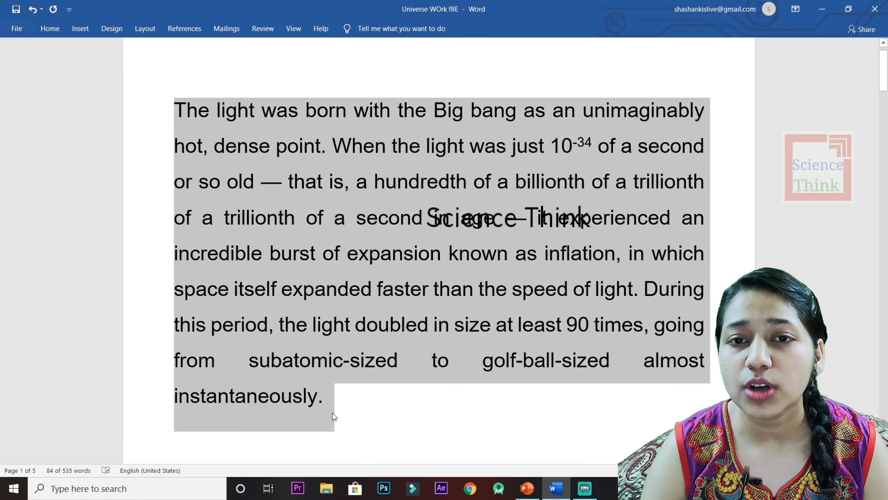
Bold and underline 'hundredth', revert it to plain, and show PowerPoint slide 26 on page breaks.
click(370, 181)
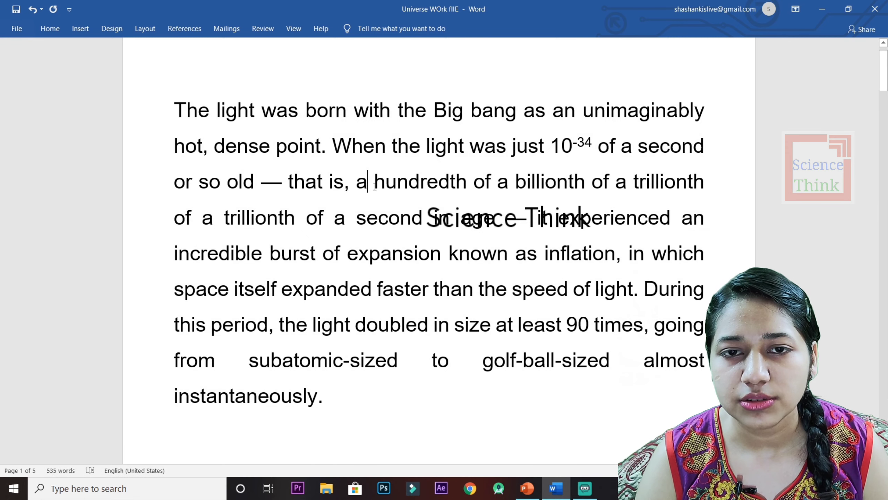
drag(388, 193, 468, 195)
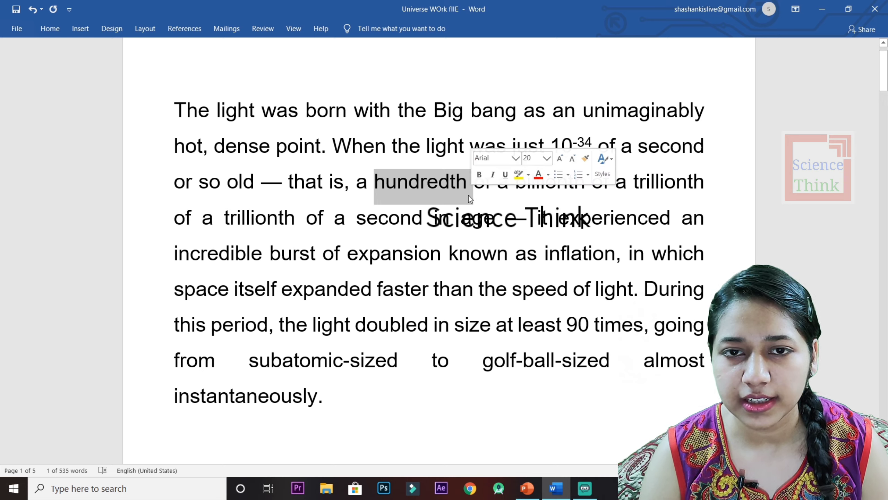
key(ctrl+b)
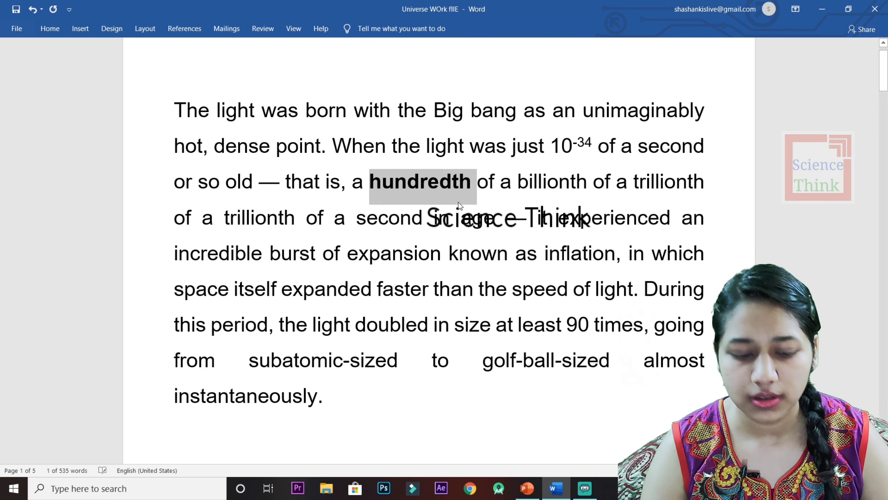
key(ctrl+u)
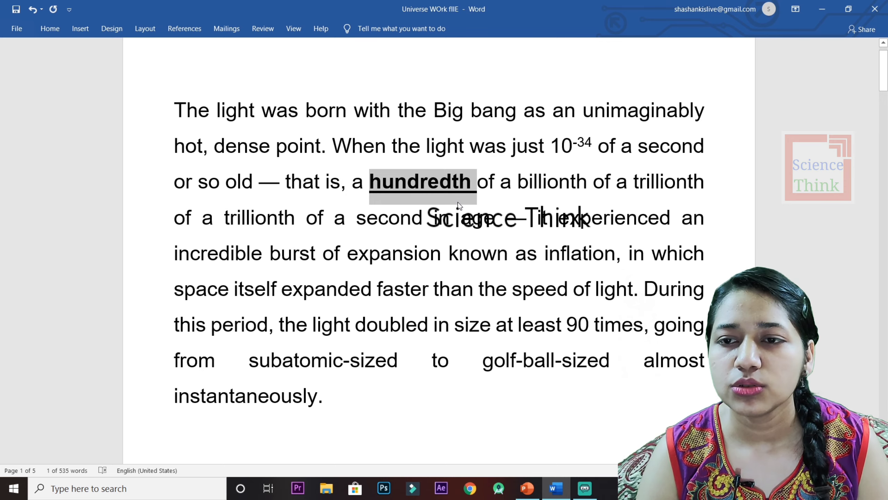
click(710, 289)
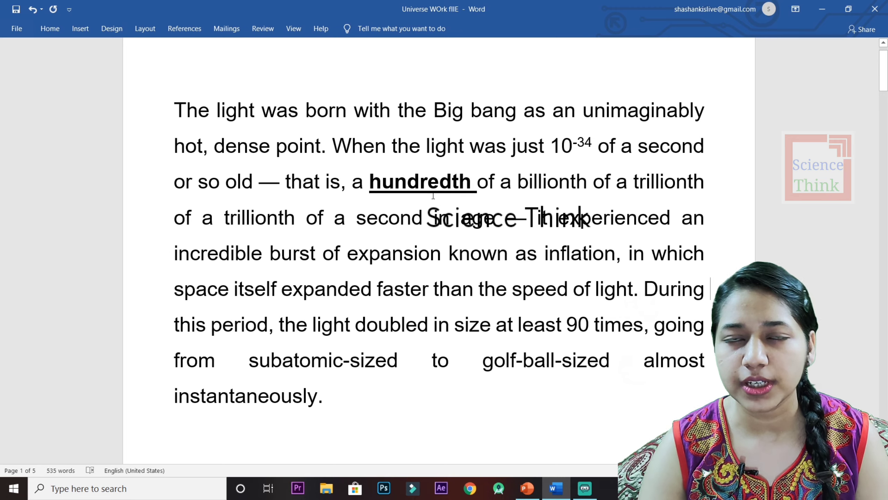
key(ctrl+z)
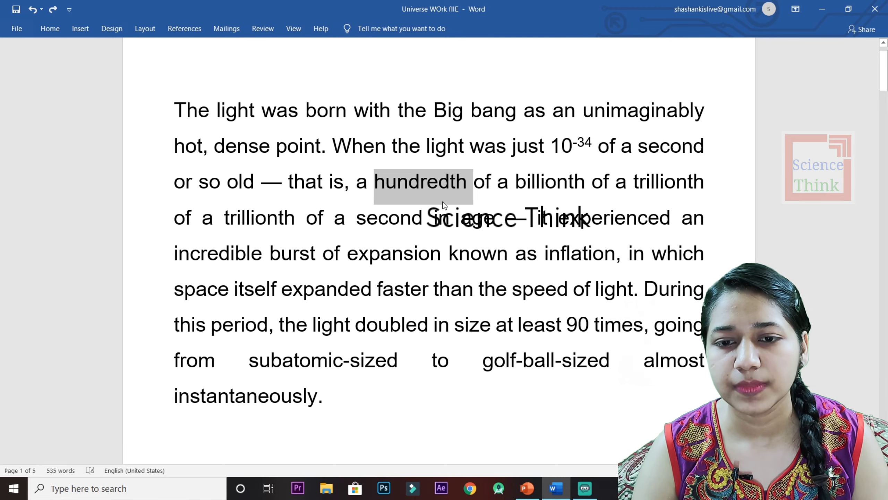
click(559, 429)
click(540, 485)
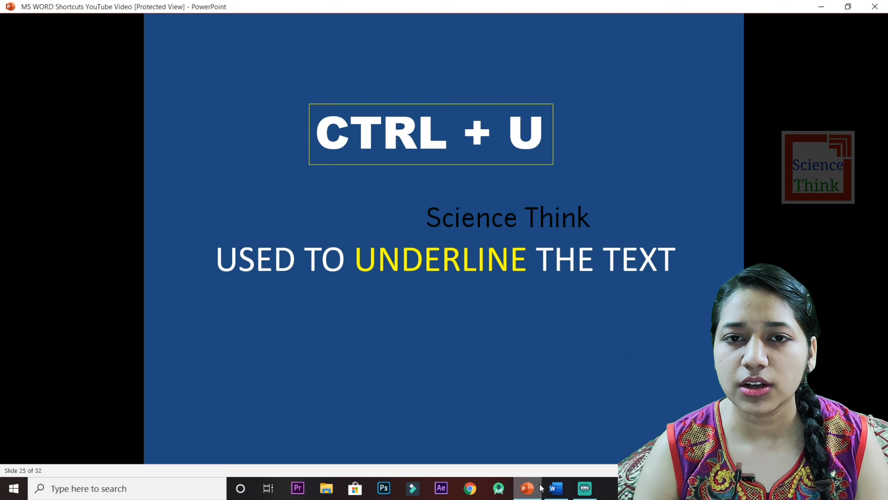
click(677, 257)
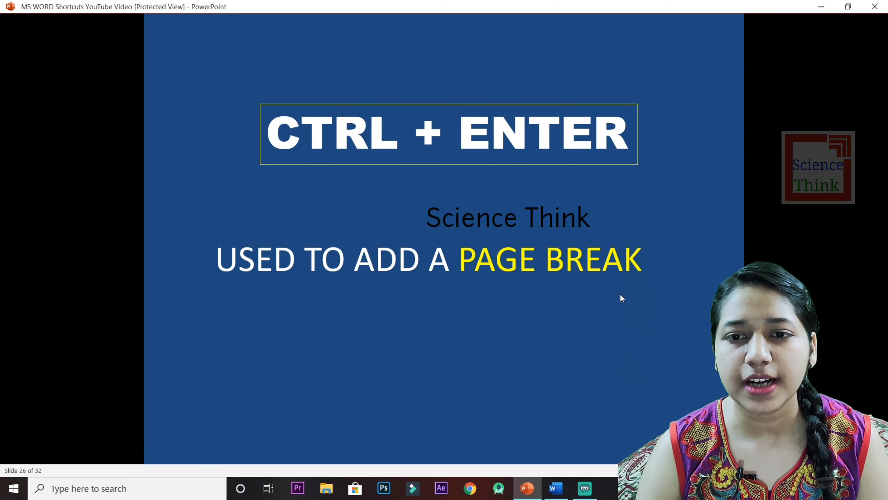
Scroll Word down to page 2's galaxy image and the 'According to NASA' paragraph.
click(560, 490)
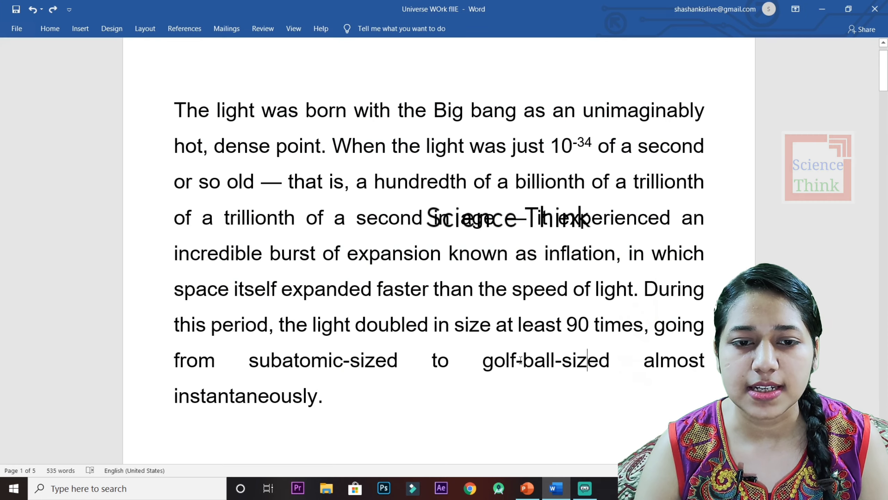
scroll(521, 359, down, 2)
scroll(520, 360, down, 2)
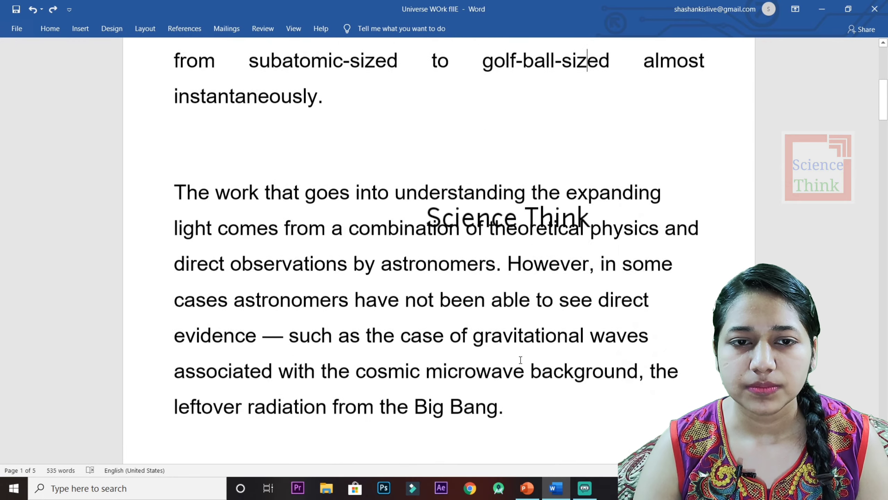
scroll(521, 360, down, 2)
scroll(520, 360, down, 3)
scroll(521, 360, down, 3)
scroll(521, 360, down, 2)
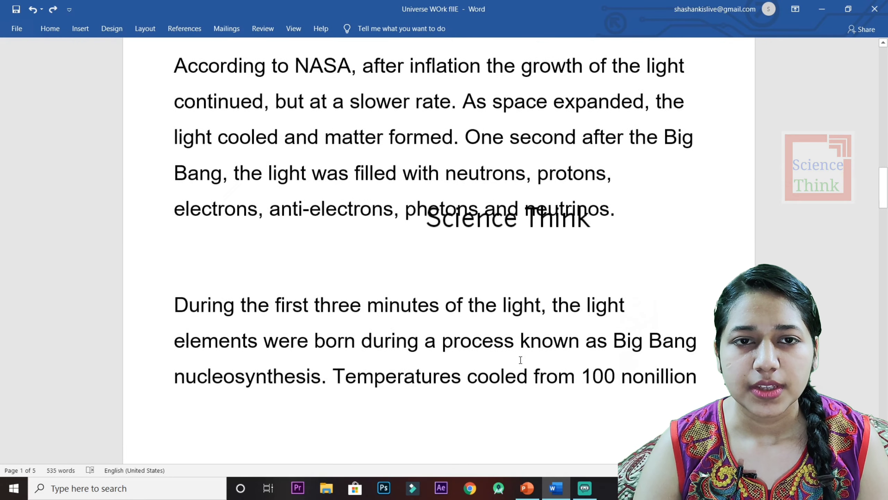
scroll(521, 360, up, 5)
scroll(520, 360, up, 3)
scroll(521, 360, up, 2)
scroll(521, 360, up, 3)
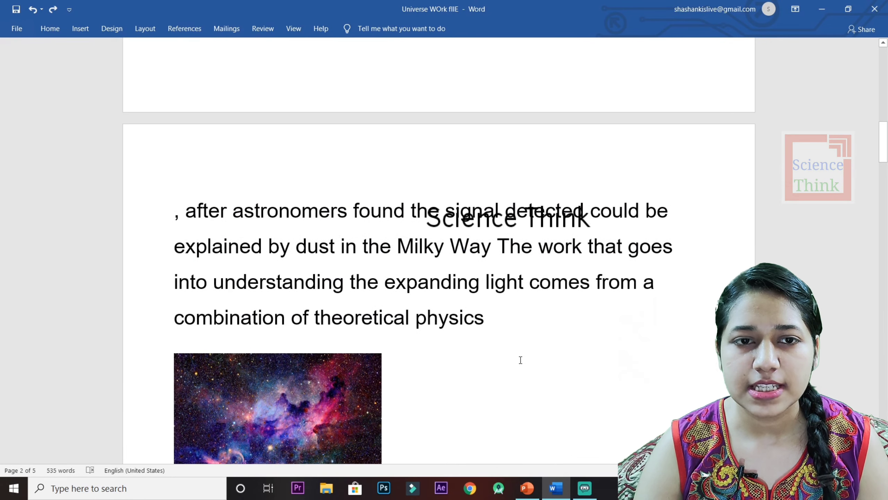
scroll(520, 360, down, 2)
scroll(520, 360, down, 2)
scroll(521, 360, down, 2)
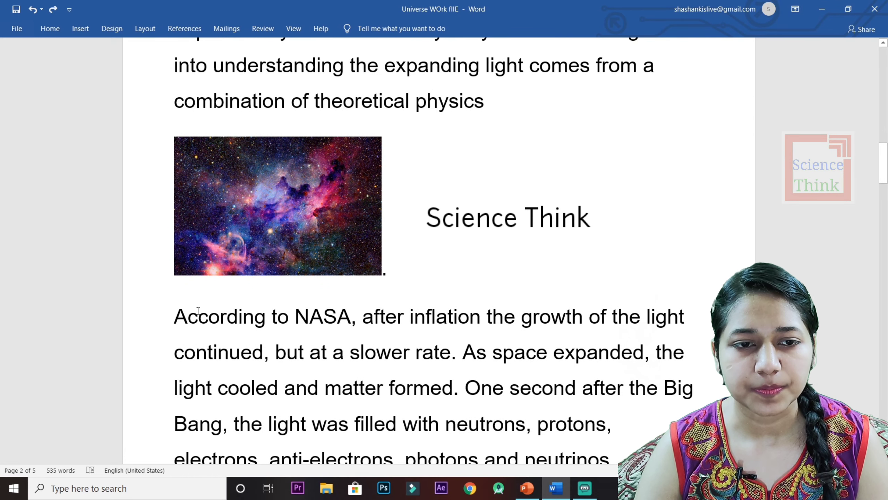
Place the insertion point before 'According to NASA', glancing at the page-break slide.
click(159, 317)
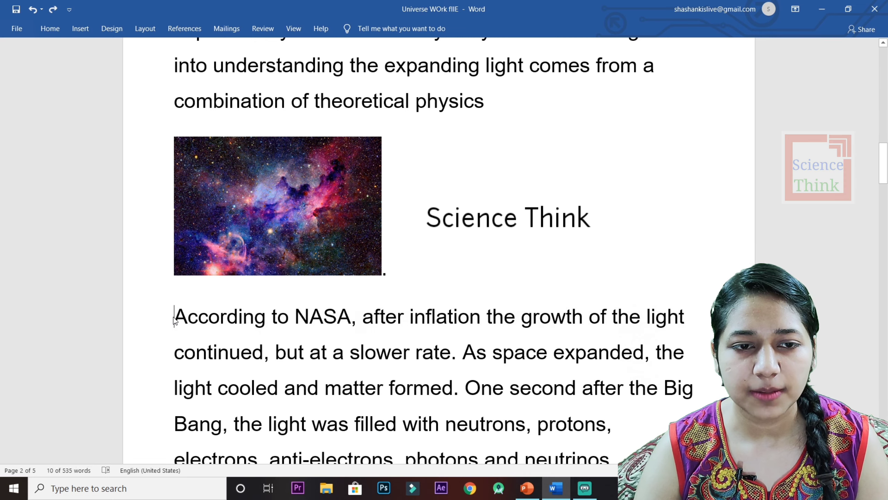
click(175, 317)
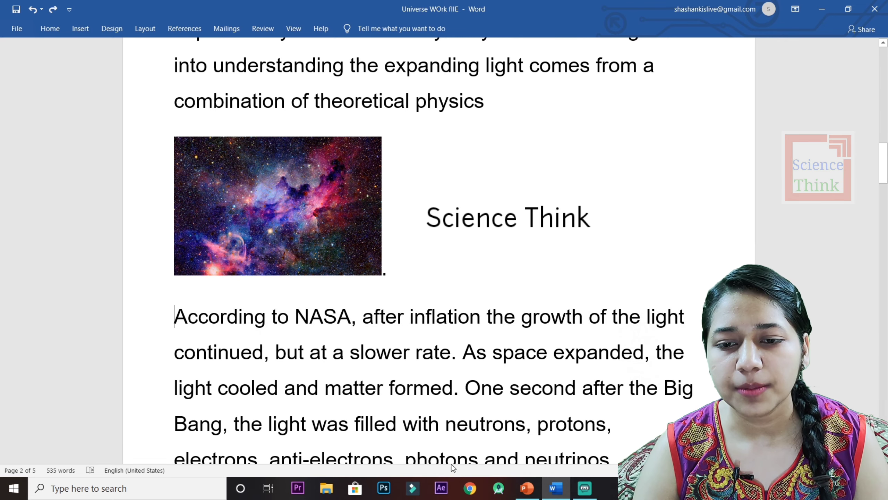
click(522, 489)
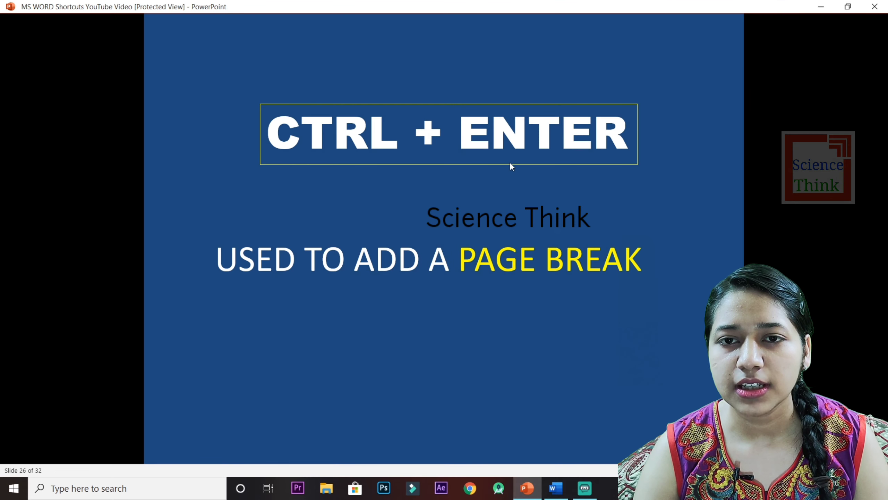
click(557, 489)
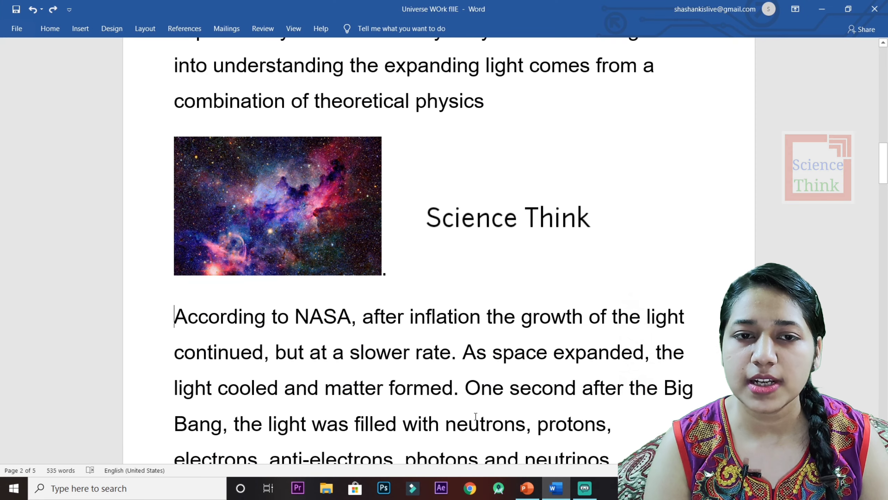
Insert a page break with Ctrl+Enter so 'According to NASA' starts page 3.
key(ctrl+Return)
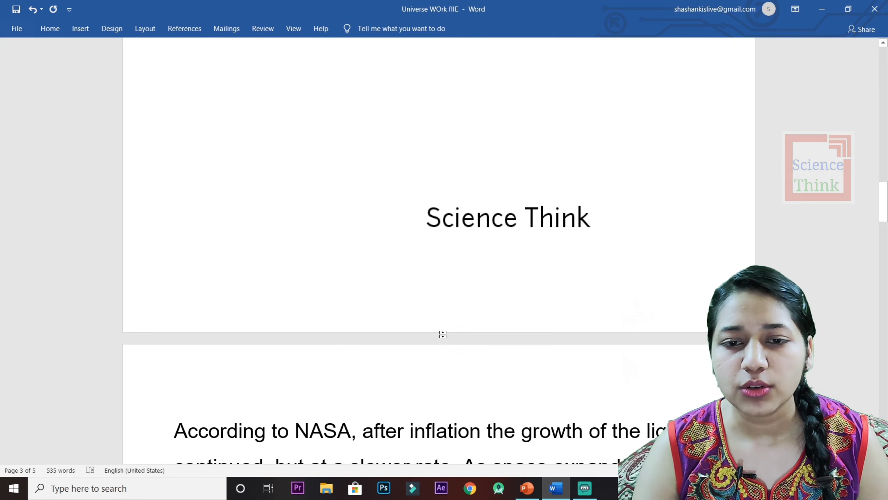
scroll(469, 401, down, 5)
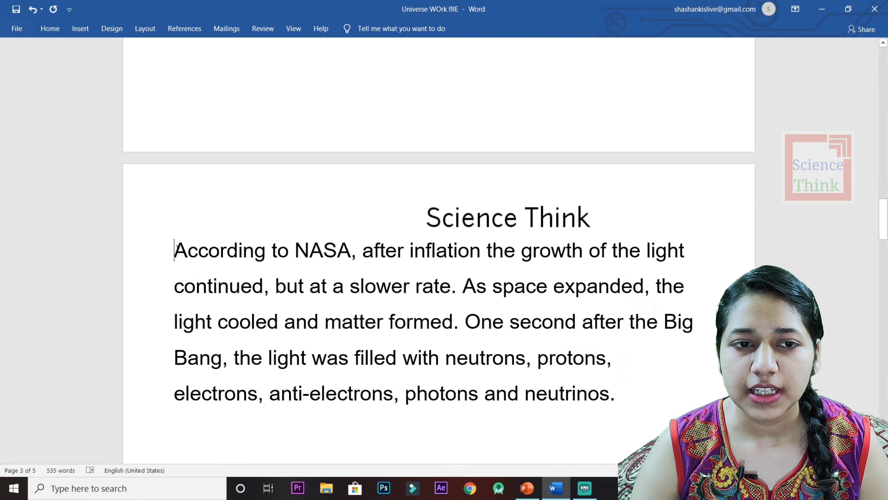
scroll(487, 360, down, 3)
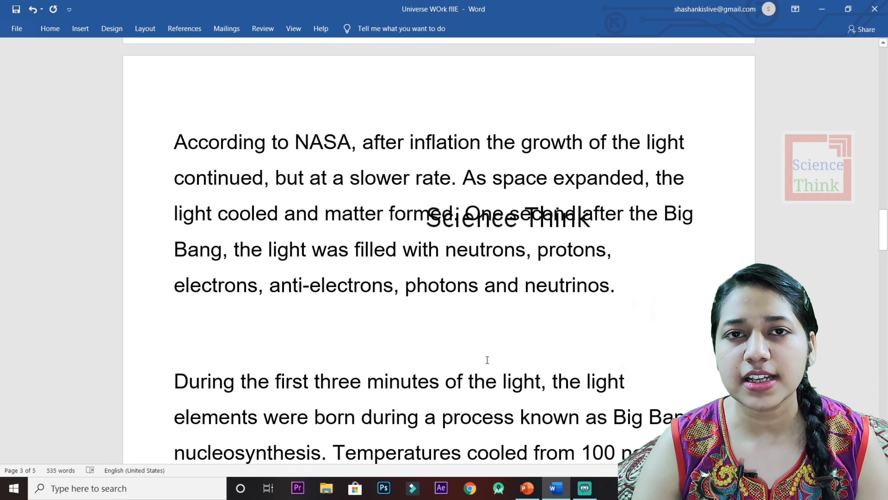
scroll(487, 360, down, 2)
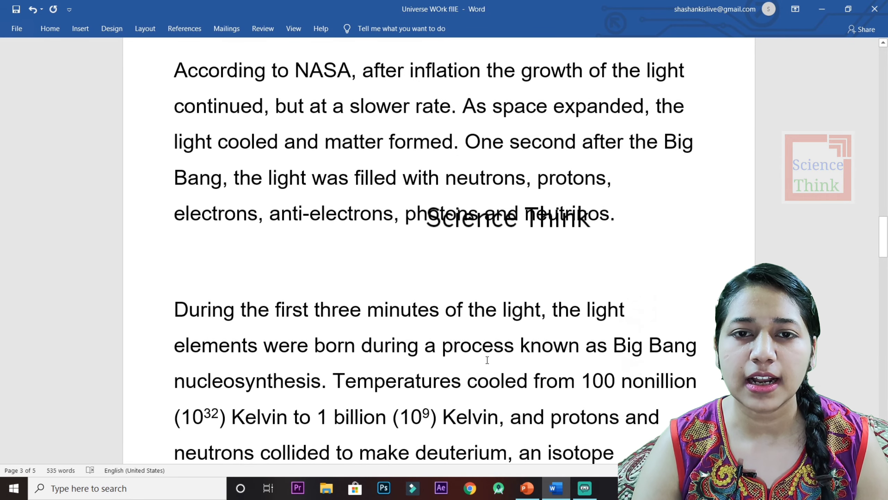
scroll(420, 266, up, 1)
scroll(349, 168, up, 1)
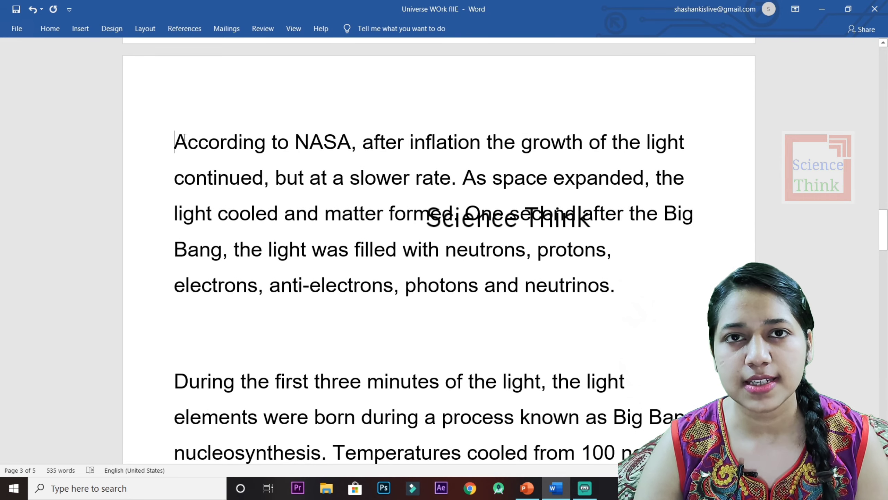
scroll(578, 316, up, 8)
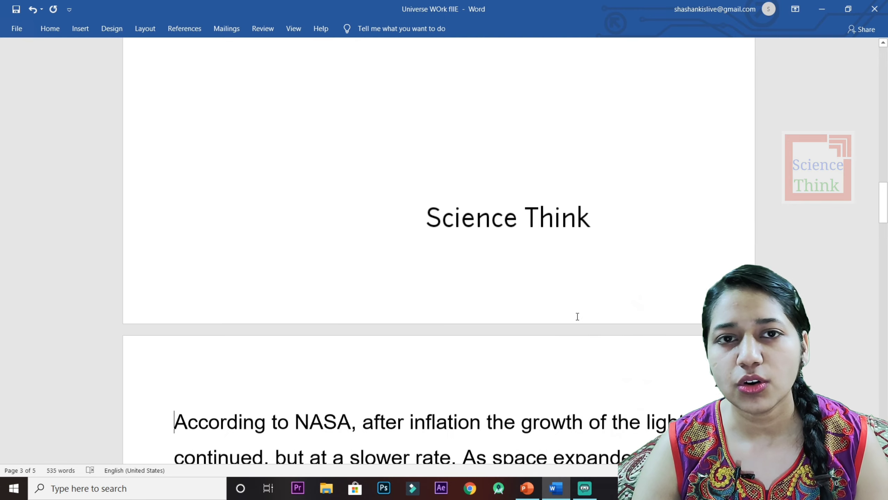
scroll(576, 315, up, 5)
scroll(577, 315, up, 5)
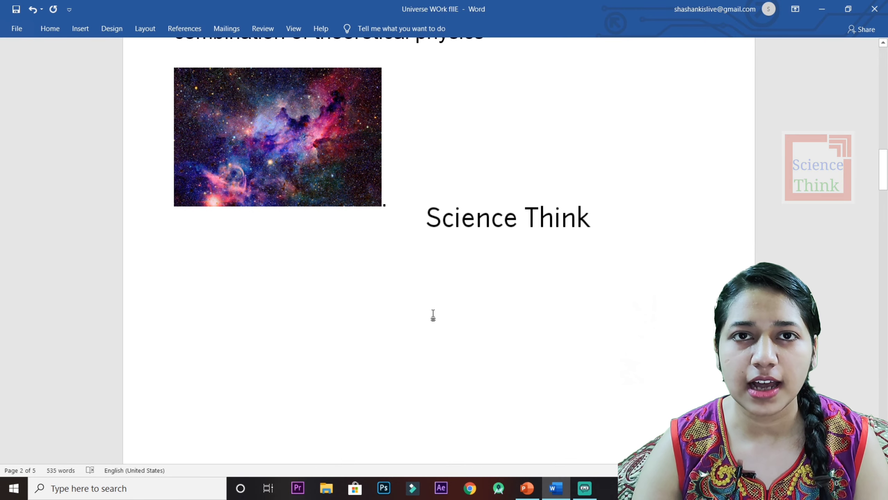
Scroll down to the 'During the first three minutes' paragraph on page 3.
scroll(433, 312, up, 3)
scroll(433, 312, up, 2)
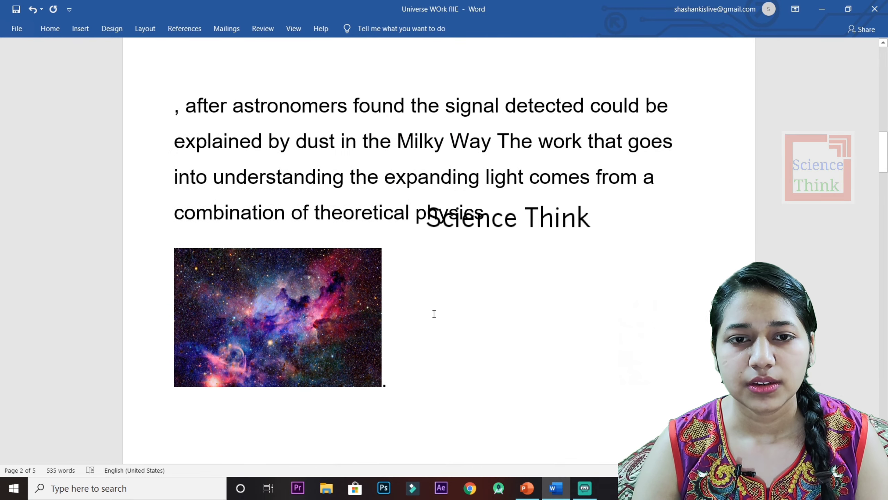
scroll(433, 315, down, 4)
scroll(433, 318, down, 3)
scroll(328, 172, up, 3)
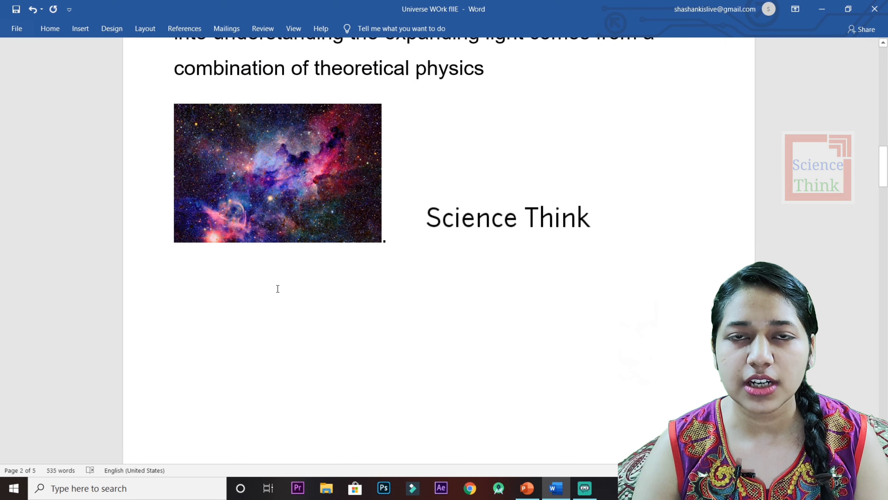
scroll(388, 287, down, 2)
scroll(430, 272, down, 4)
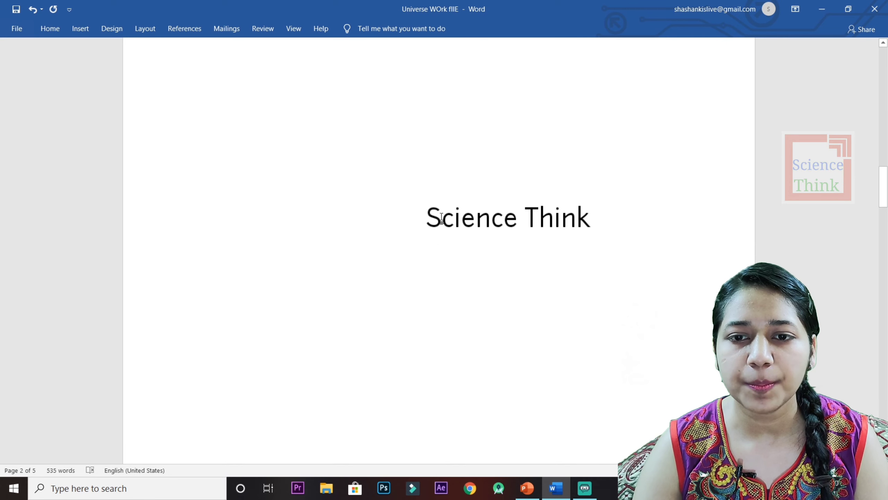
scroll(540, 369, down, 3)
scroll(540, 369, up, 6)
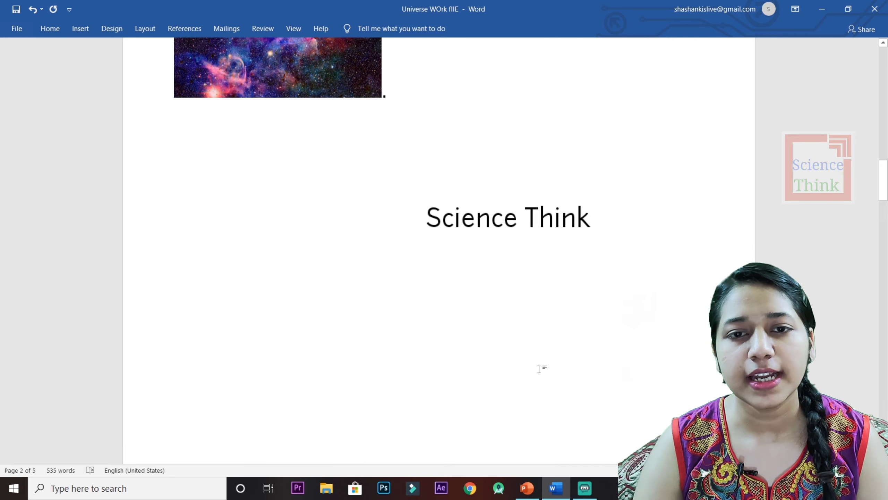
scroll(539, 369, up, 4)
scroll(539, 369, down, 5)
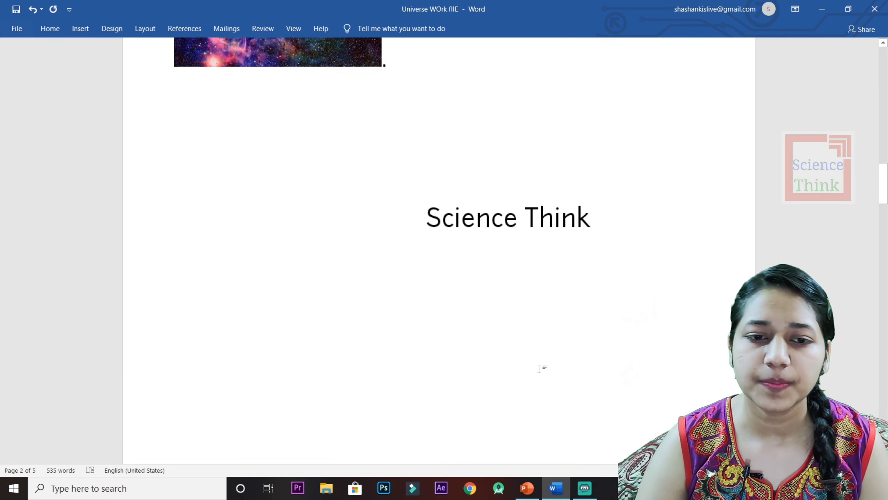
scroll(541, 368, down, 3)
scroll(536, 368, down, 1)
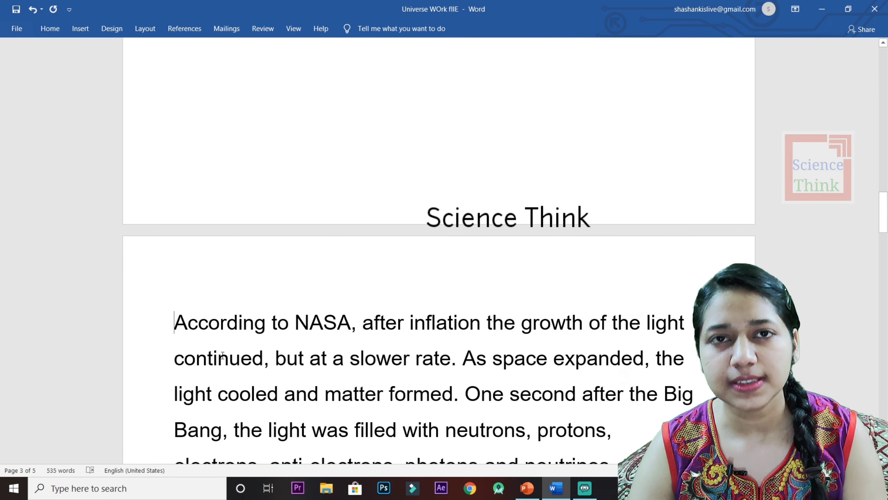
scroll(202, 370, down, 2)
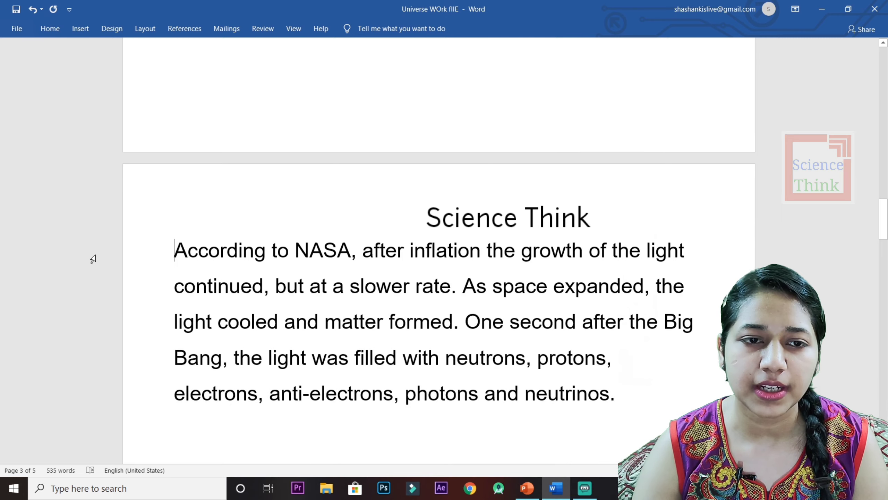
scroll(337, 311, down, 4)
scroll(179, 277, down, 2)
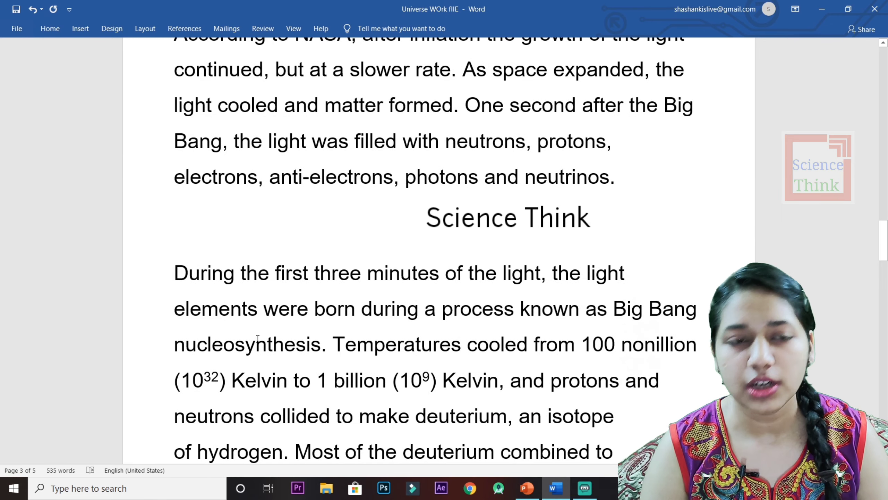
Insert a page break with Ctrl+Enter so 'During the first three minutes' starts a new page.
key(ctrl+Return)
scroll(256, 337, down, 2)
scroll(228, 371, down, 5)
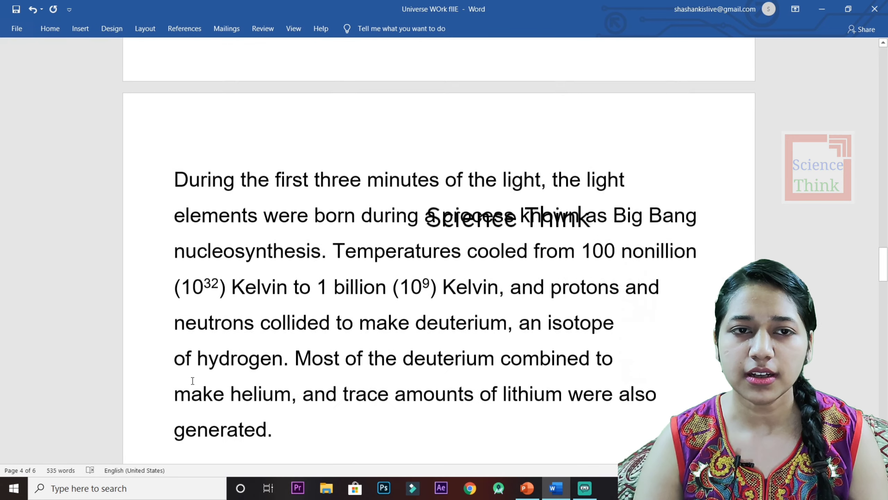
scroll(192, 377, down, 2)
scroll(322, 371, up, 3)
scroll(458, 231, up, 3)
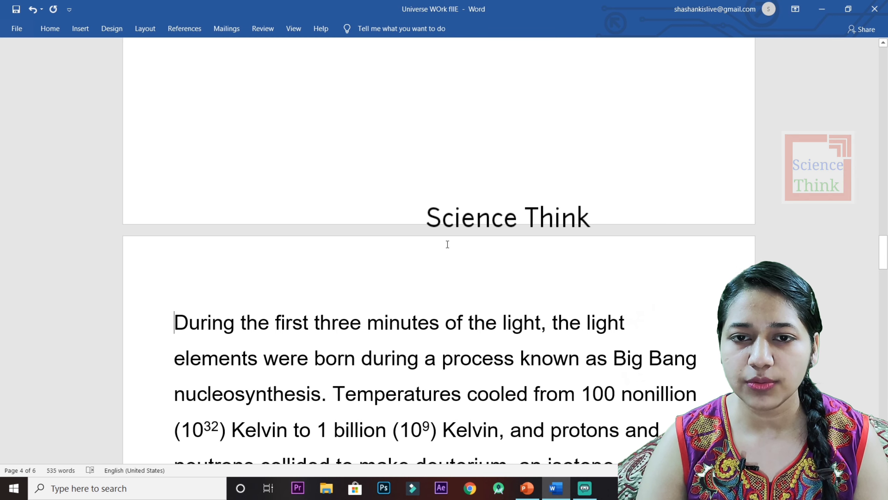
scroll(459, 280, up, 3)
scroll(460, 286, up, 5)
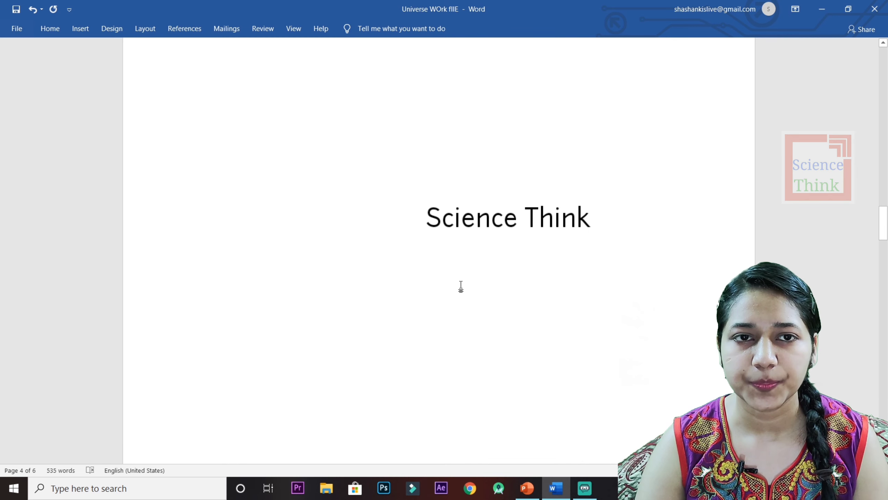
scroll(460, 286, up, 5)
scroll(462, 283, up, 5)
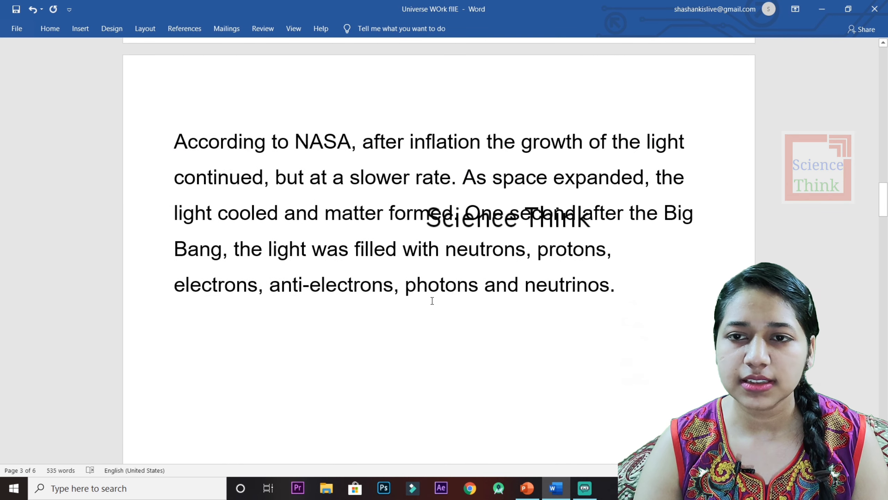
Scroll back up and show PowerPoint slide 27 on jumping to the document's beginning.
scroll(434, 302, down, 5)
scroll(435, 304, up, 3)
scroll(434, 301, up, 5)
scroll(435, 301, up, 5)
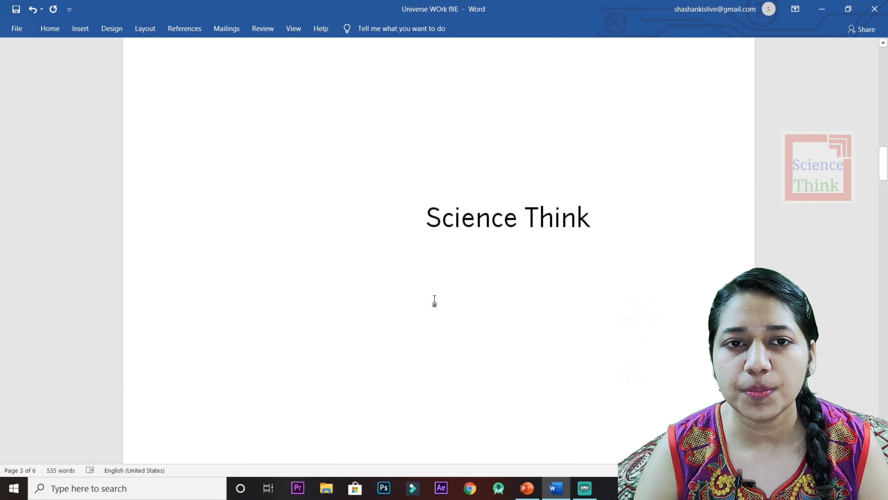
scroll(434, 301, up, 5)
scroll(434, 298, up, 3)
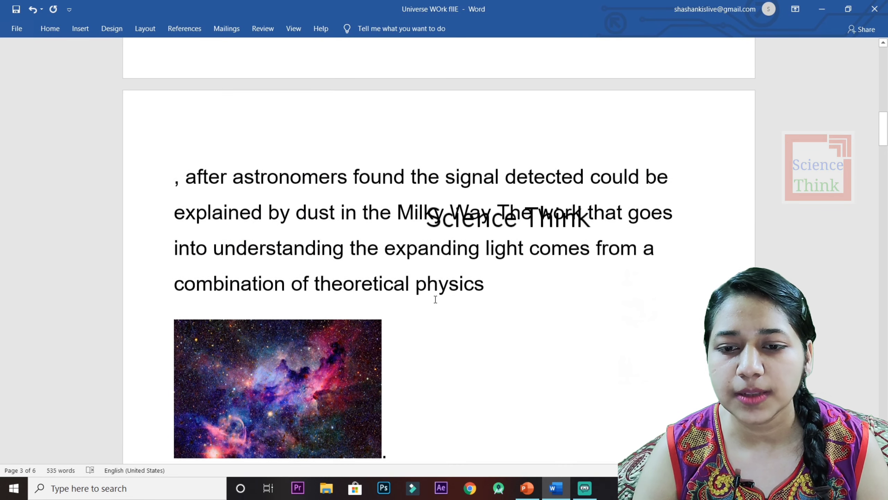
click(527, 486)
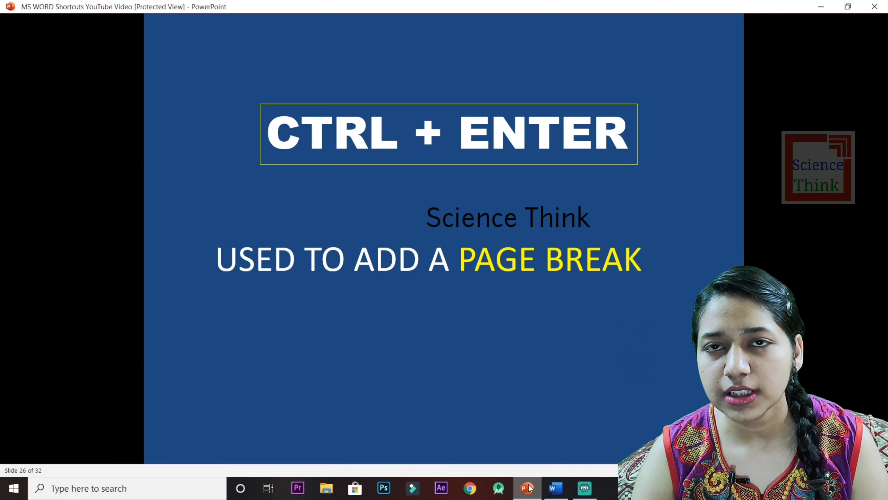
click(626, 178)
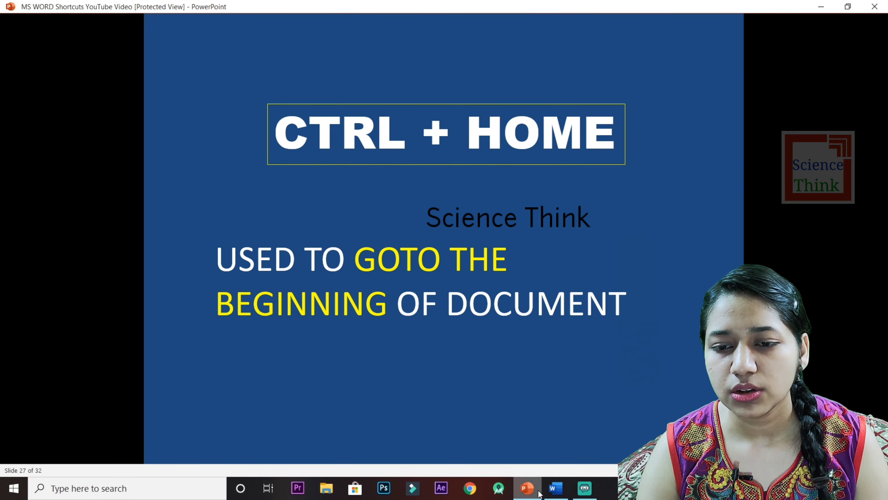
Return to Word and go back to the top of page 1 at 'The light was born'.
click(556, 488)
scroll(571, 364, down, 1)
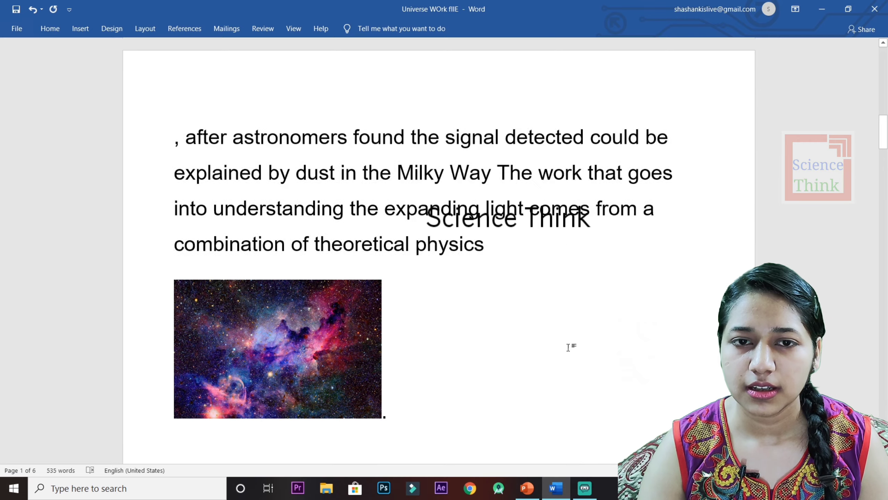
scroll(574, 315, down, 5)
scroll(577, 243, down, 5)
scroll(577, 243, up, 1)
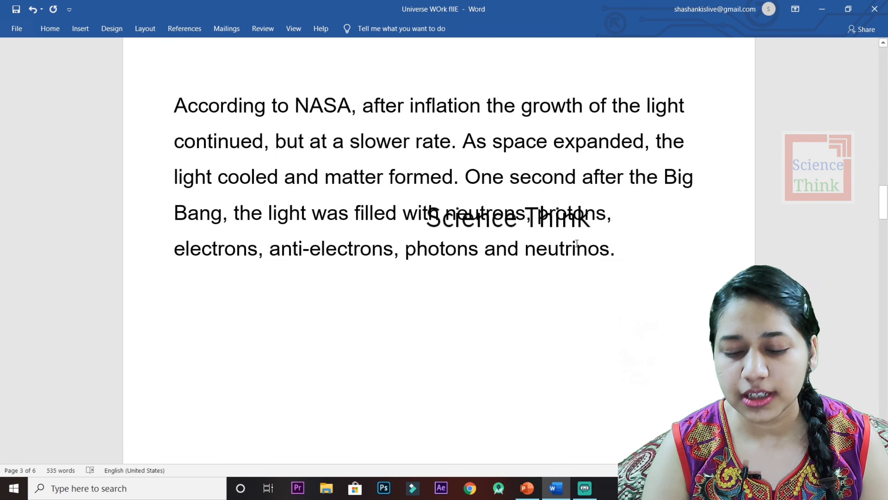
scroll(577, 243, up, 5)
scroll(576, 243, up, 5)
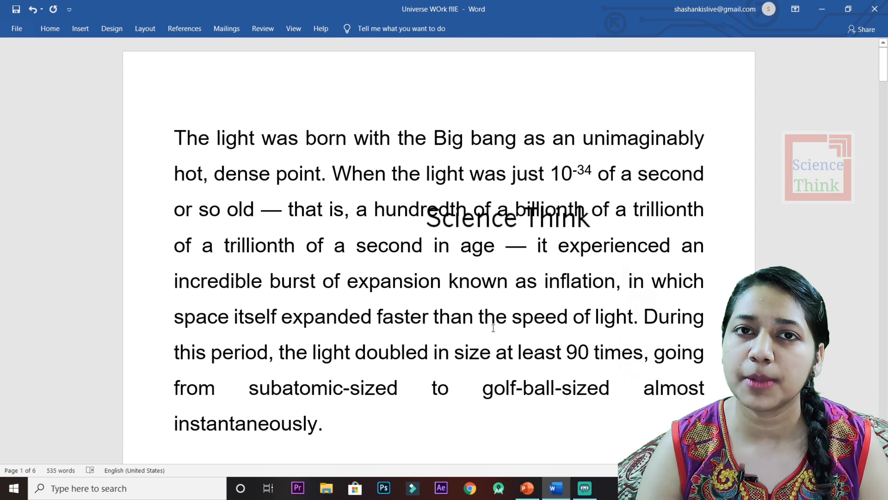
scroll(493, 328, down, 1)
scroll(433, 253, up, 1)
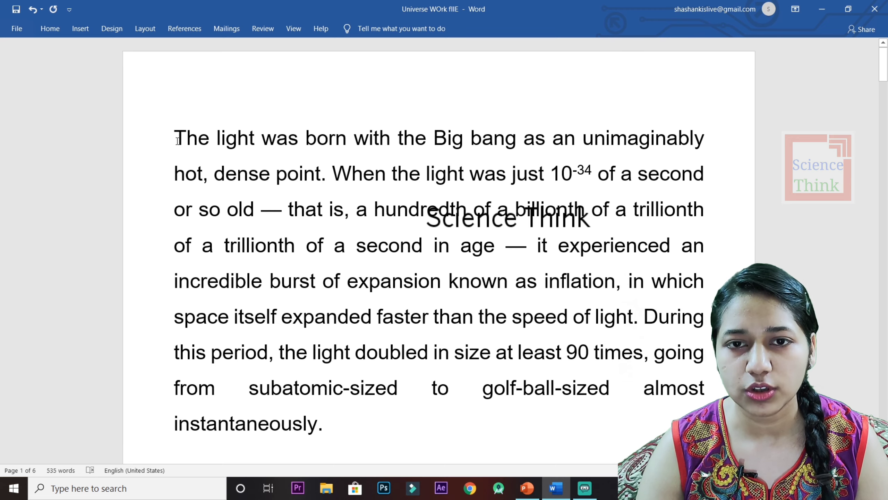
Advance PowerPoint to slide 28 on going to the document's end, then return to Word.
click(528, 488)
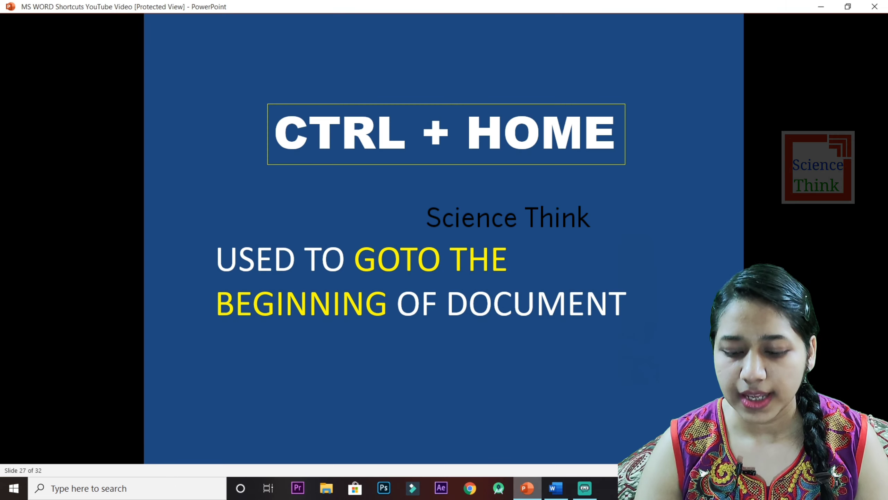
key(Right)
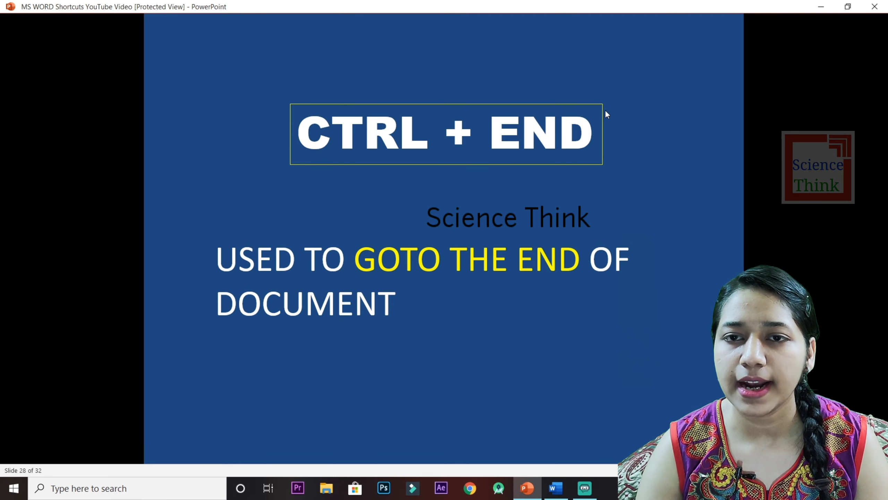
click(565, 493)
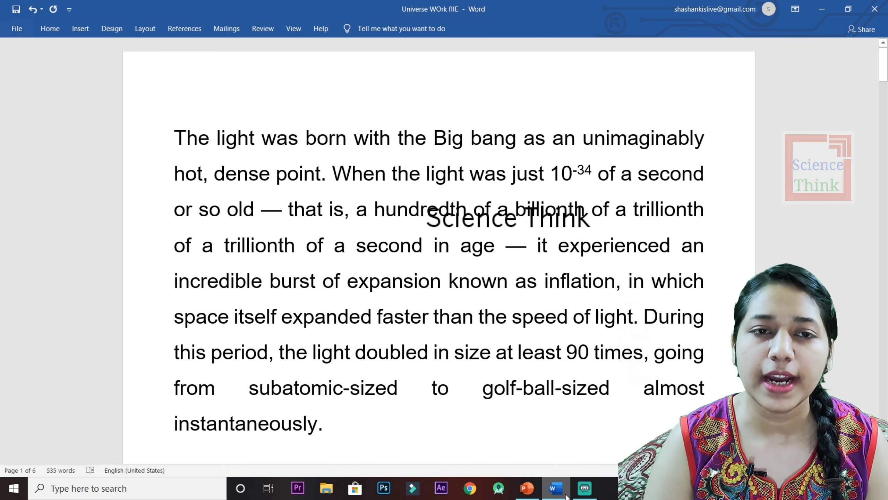
Jump with Ctrl+End to 'system was born.' on page 6, then scroll back up to page 1.
key(ctrl+End)
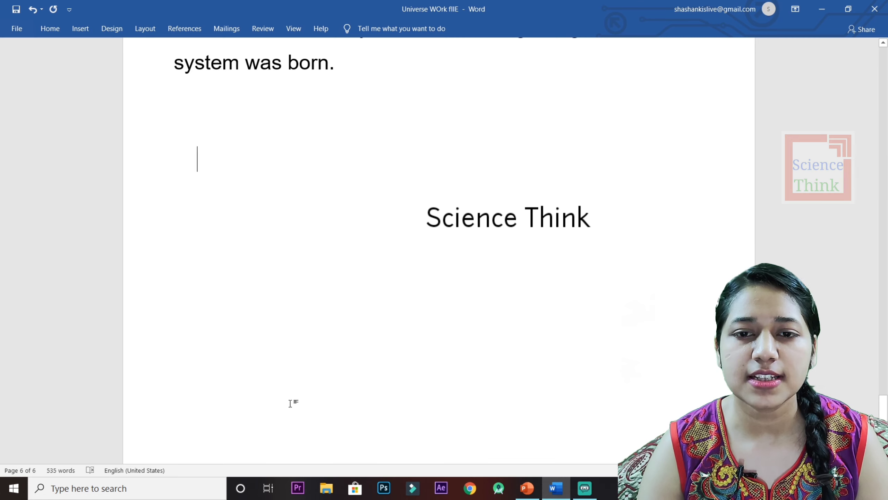
key(Return)
key(Return)
key(Return)
key(Return)
key(Return)
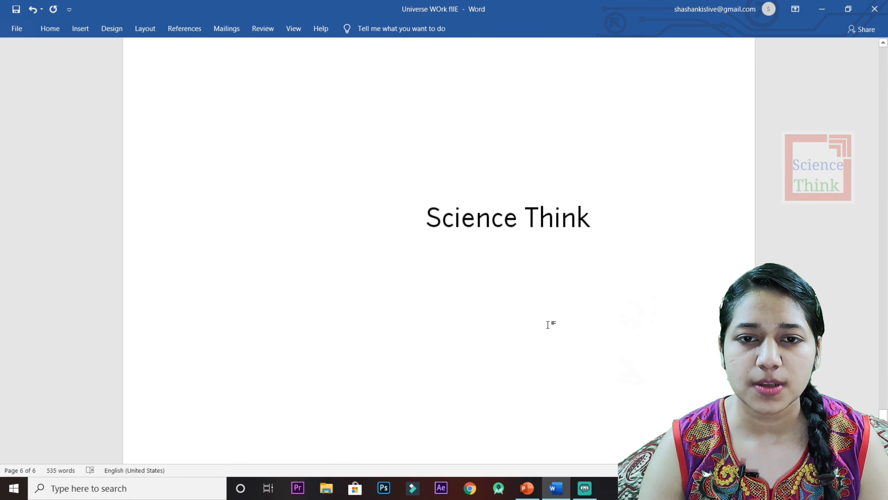
scroll(252, 184, up, 1)
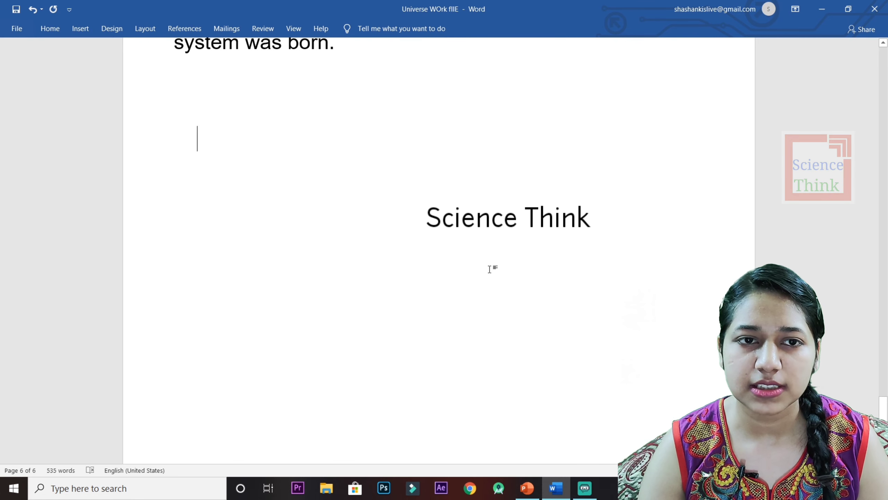
scroll(490, 269, up, 3)
scroll(495, 276, up, 3)
scroll(496, 276, up, 3)
scroll(496, 275, up, 4)
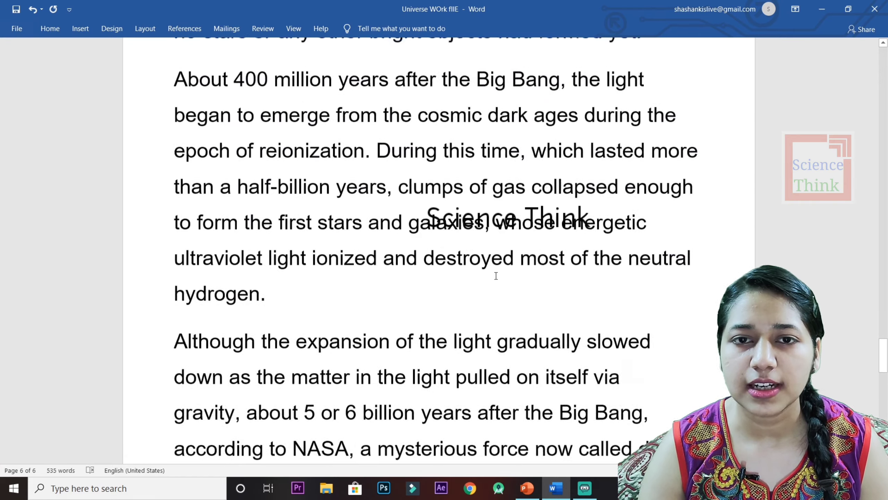
scroll(496, 275, up, 3)
scroll(495, 276, up, 3)
scroll(496, 276, up, 3)
scroll(495, 276, up, 3)
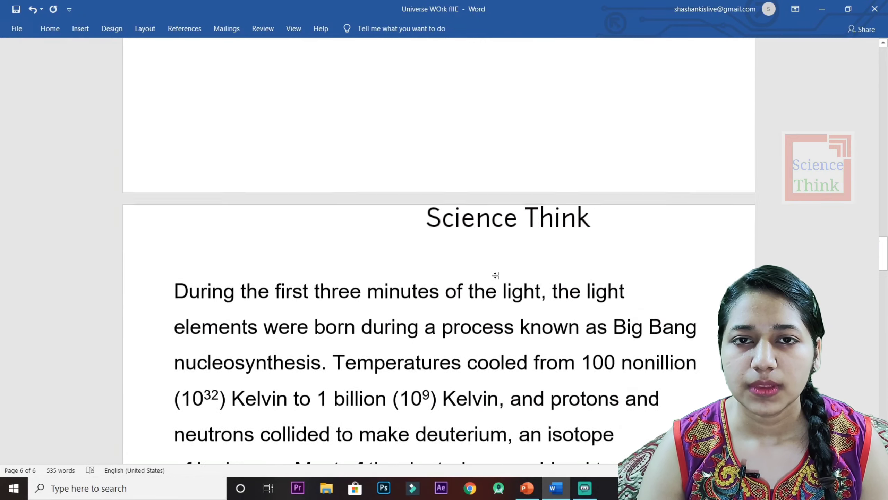
scroll(496, 275, up, 3)
scroll(495, 276, up, 3)
scroll(496, 276, up, 3)
scroll(498, 213, up, 3)
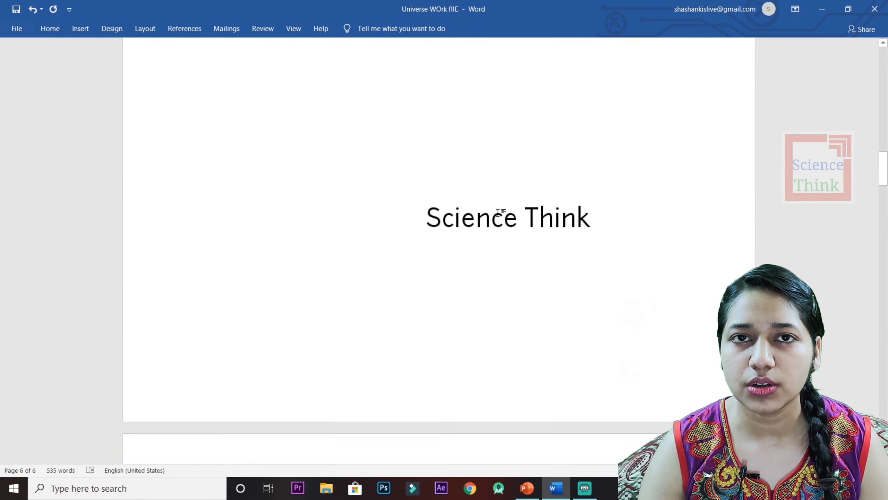
scroll(499, 212, up, 3)
scroll(498, 214, up, 3)
scroll(499, 221, up, 3)
scroll(500, 227, up, 3)
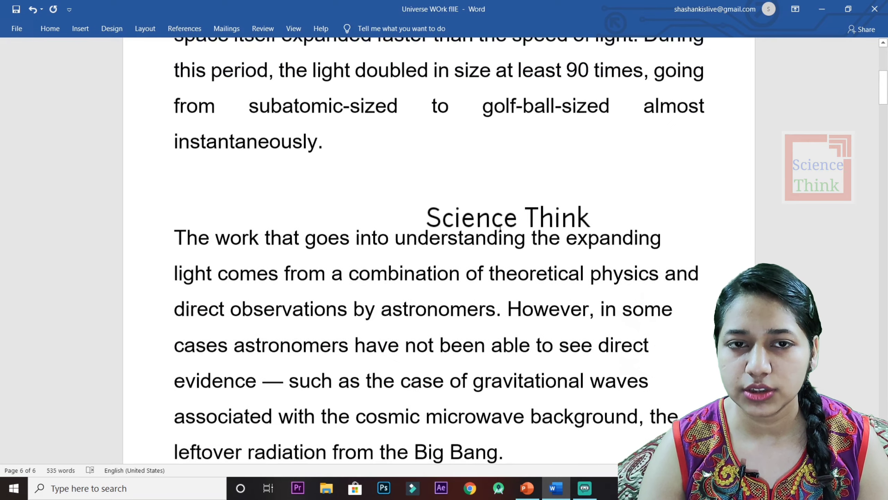
scroll(500, 228, up, 5)
scroll(533, 313, up, 3)
Advance the PowerPoint slideshow to slide 29 on increasing font size, then return to the Universe document.
click(527, 488)
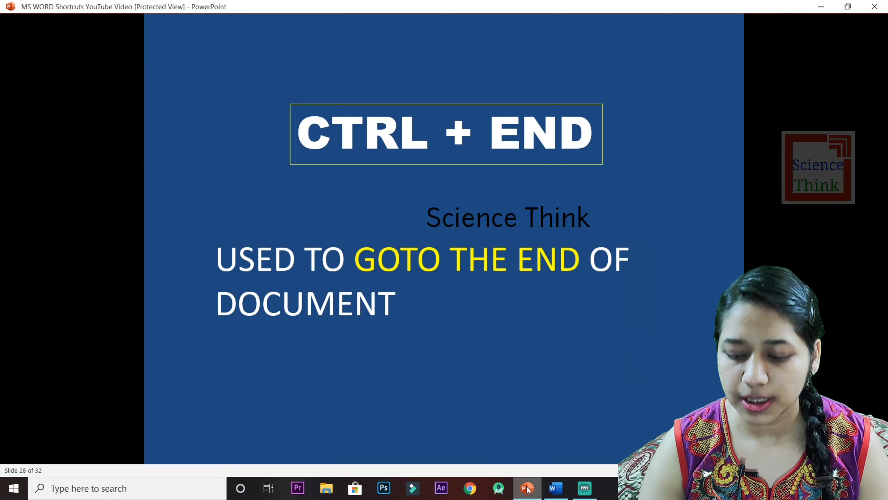
key(Page_Down)
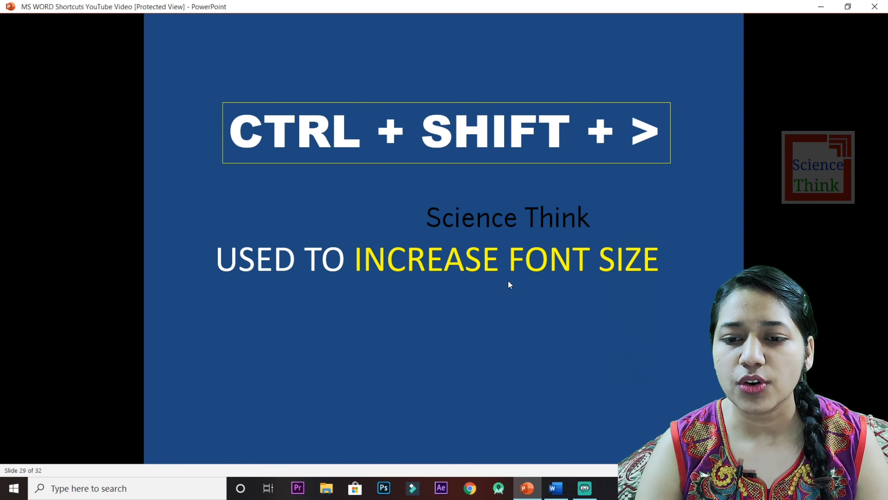
click(559, 492)
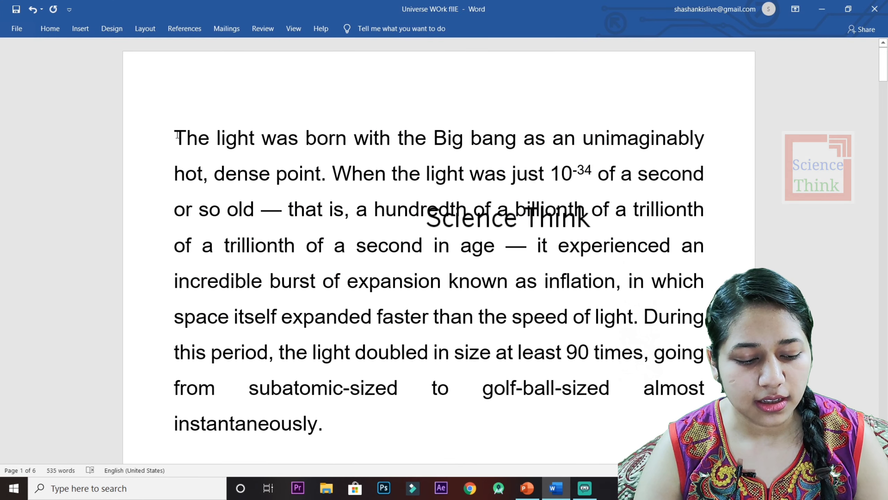
Select all text and enlarge the font five times with Ctrl+Shift+> until about two words fit per line.
key(ctrl+a)
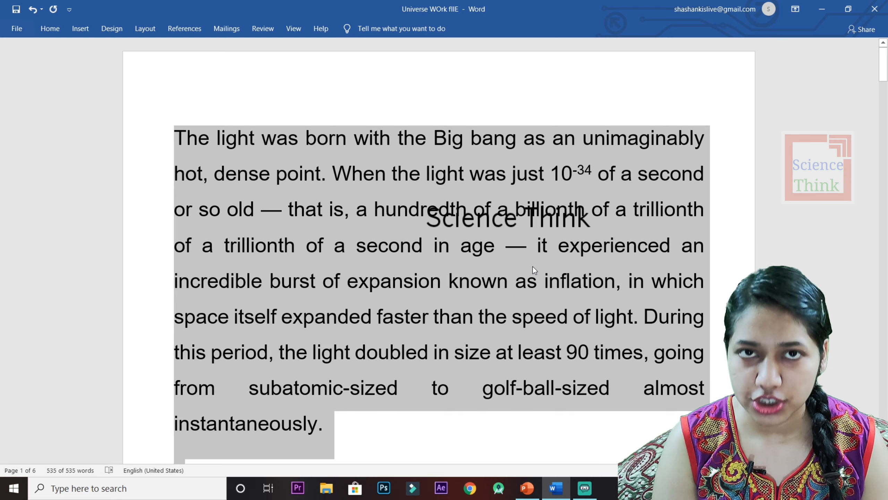
key(ctrl+shift+period)
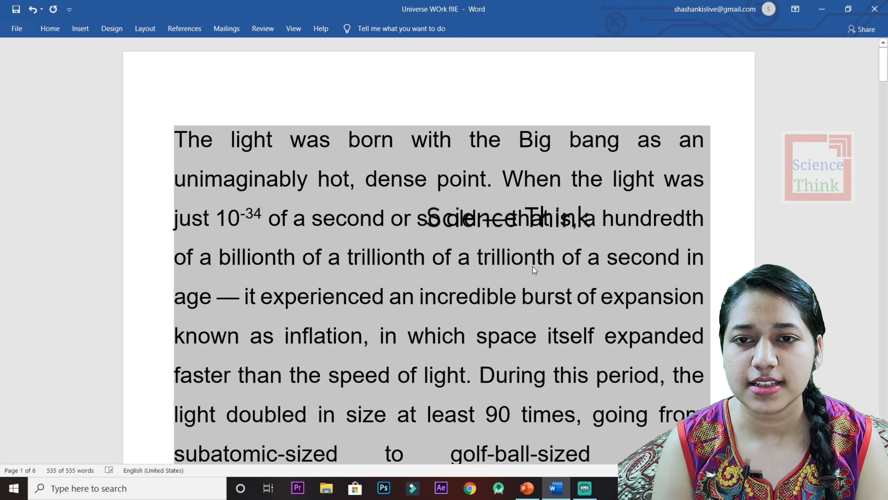
key(ctrl+shift+period)
key(ctrl+shift+period)
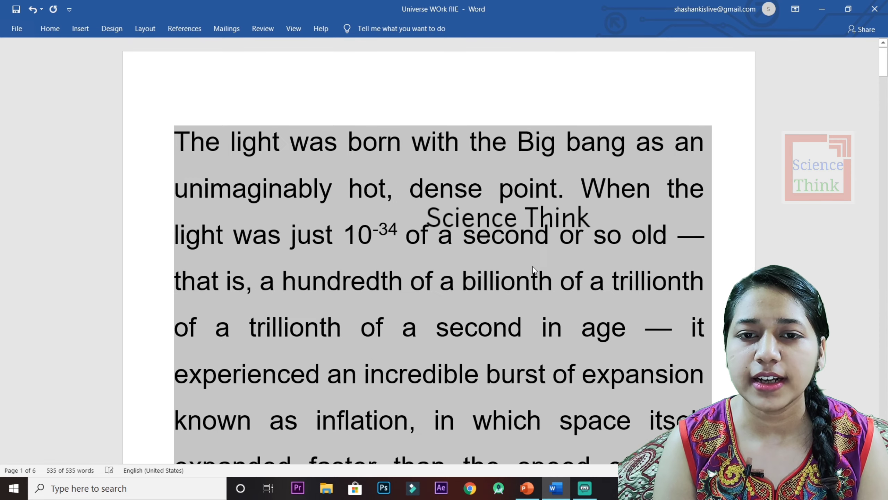
key(ctrl+shift+period)
key(ctrl+shift+period)
key(ctrl+shift+period)
key(ctrl+shift+period)
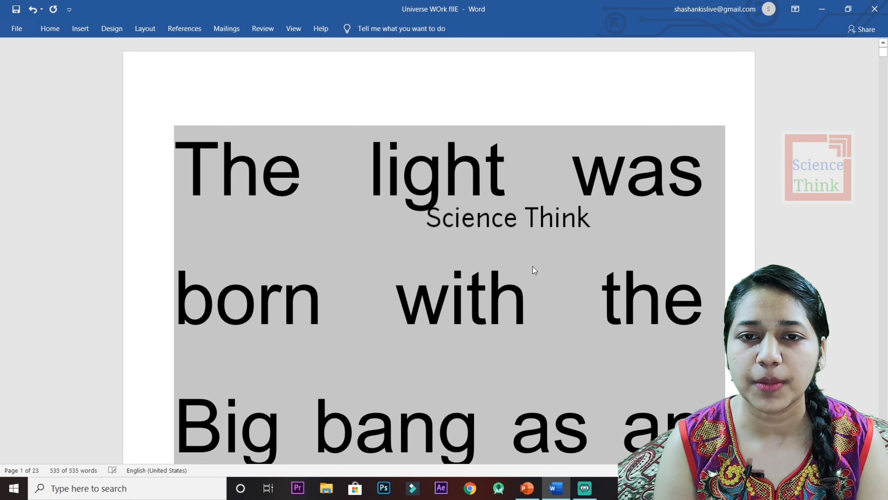
key(ctrl+shift+period)
key(ctrl+shift+period)
key(ctrl+shift+period)
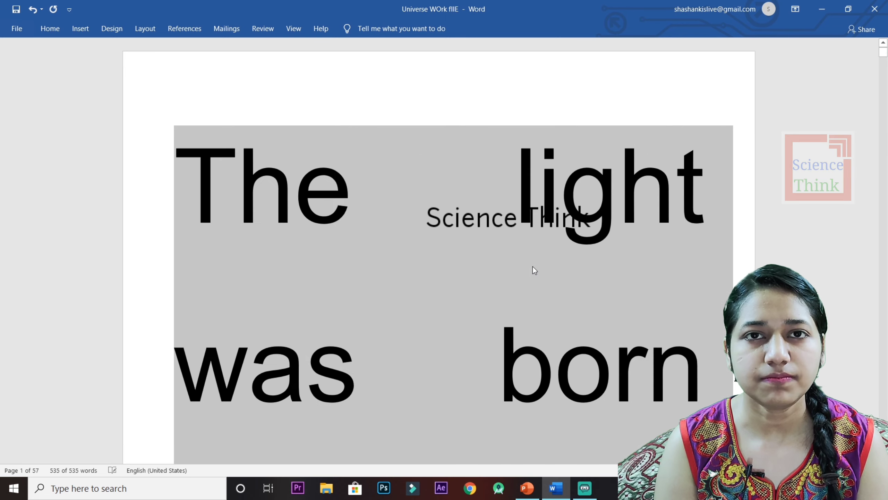
key(ctrl+shift+period)
key(ctrl+shift+period)
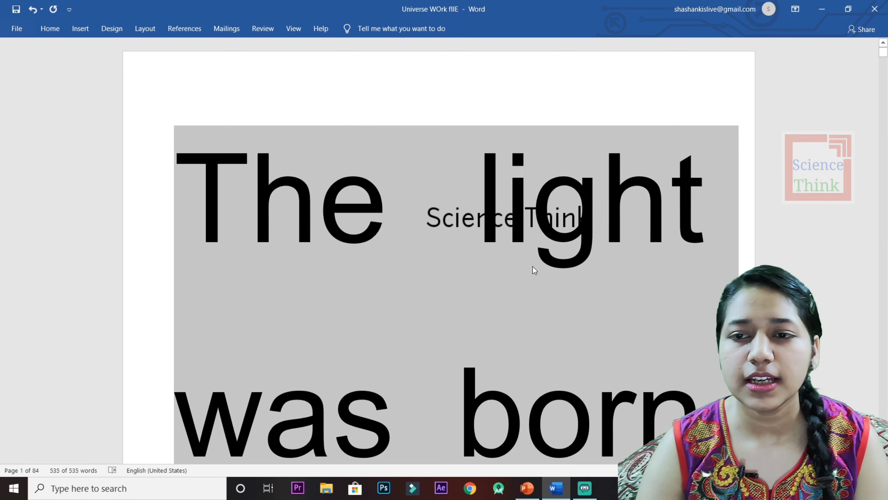
Deselect the text and scroll through the enlarged 148-page document.
click(660, 381)
scroll(609, 393, down, 5)
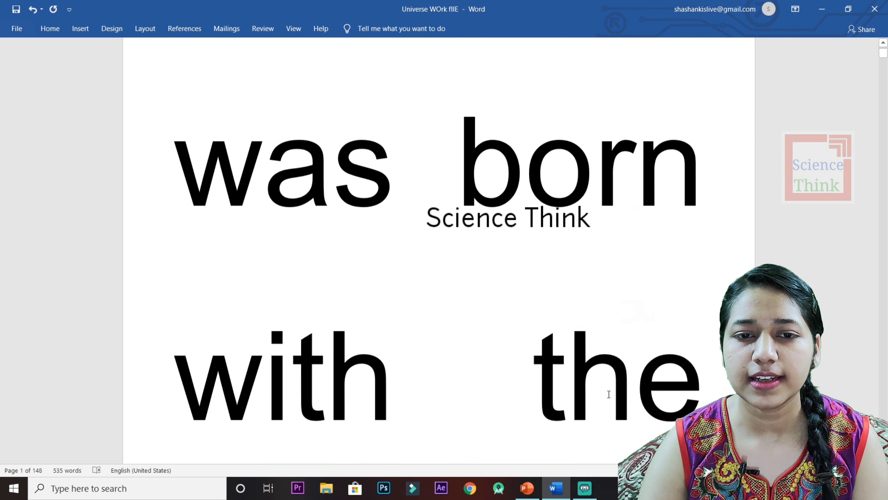
scroll(609, 392, down, 4)
scroll(609, 394, down, 5)
scroll(609, 394, down, 5)
scroll(607, 392, down, 5)
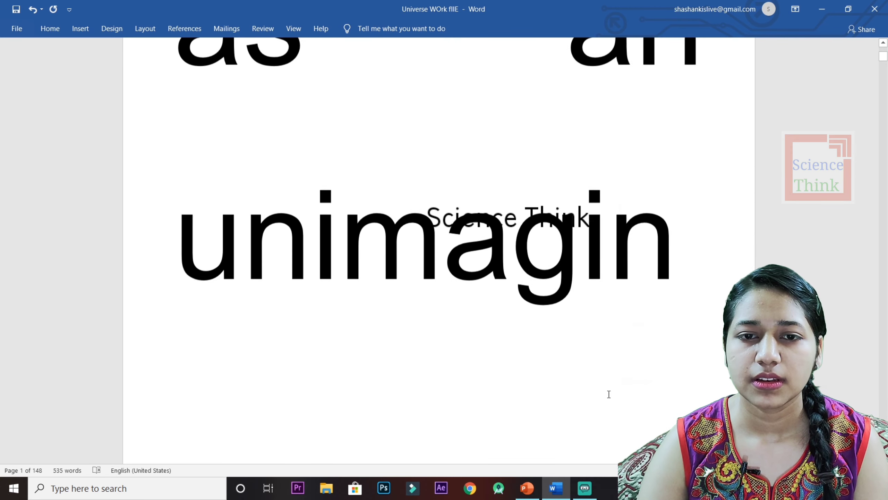
scroll(607, 393, up, 5)
scroll(610, 377, up, 6)
scroll(613, 372, up, 5)
scroll(612, 372, up, 4)
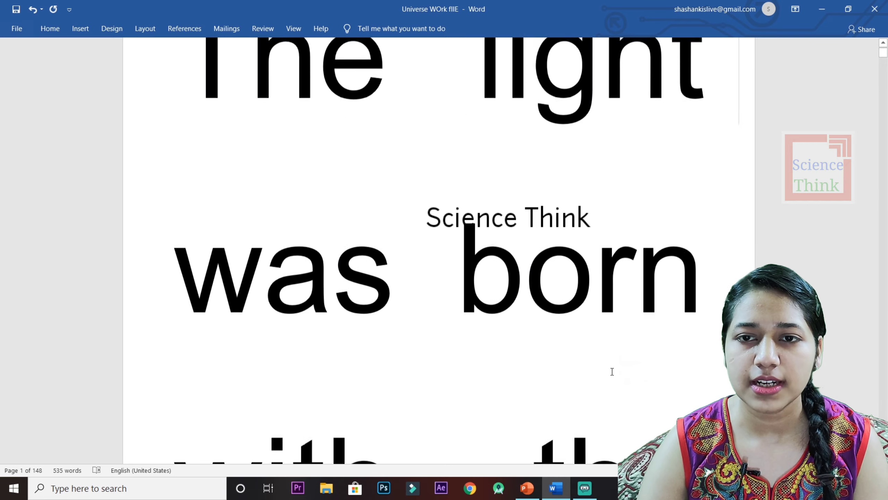
scroll(612, 372, up, 3)
Advance the PowerPoint slideshow to slide 30 on decreasing font size, then return to the Universe document.
click(527, 488)
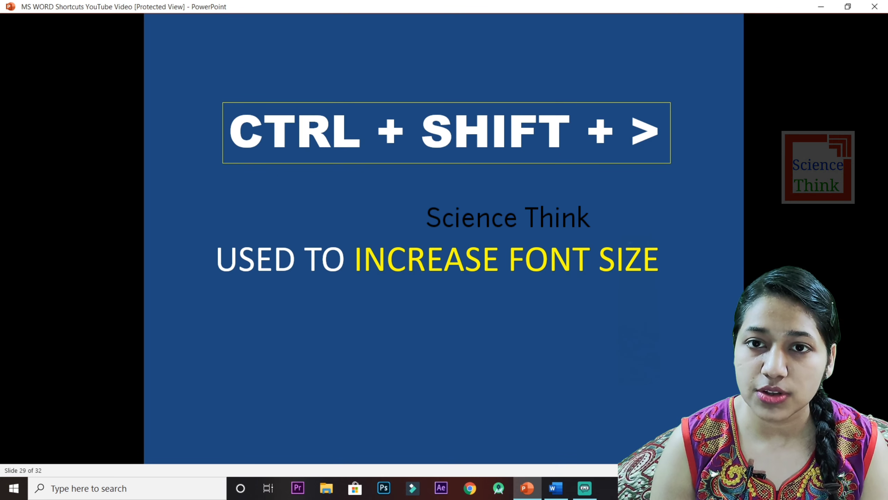
key(Page_Down)
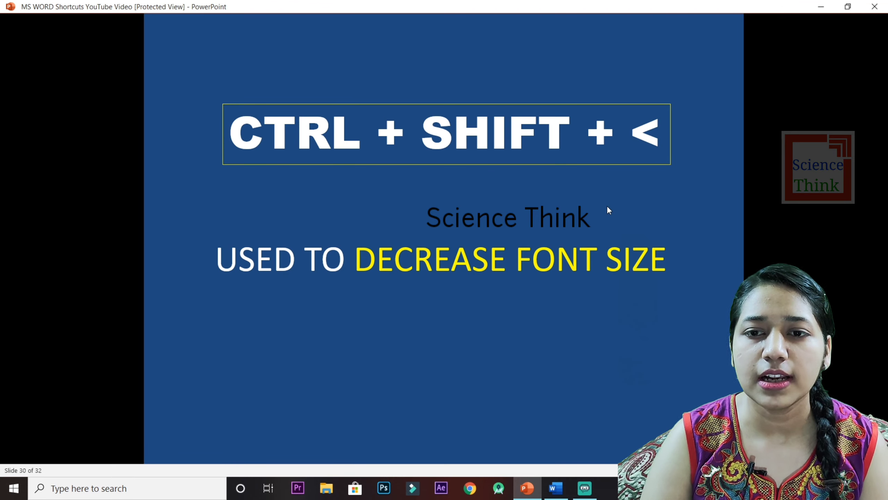
click(556, 488)
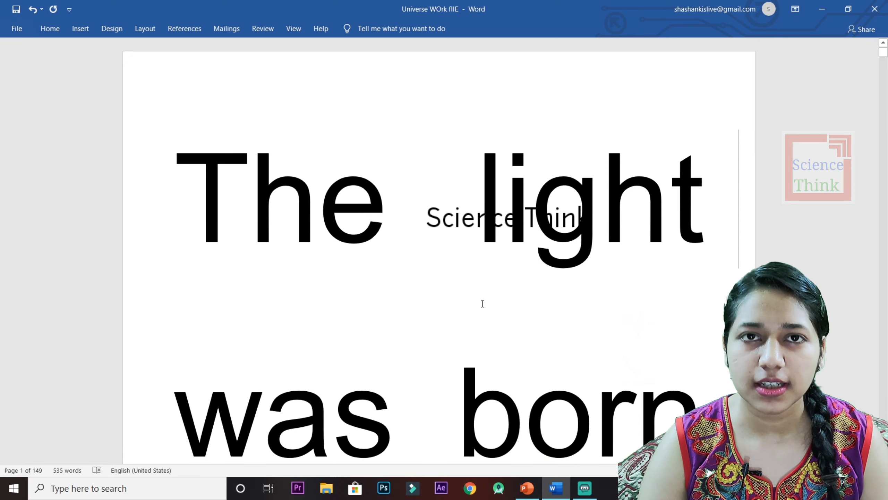
Select all text, shrink it to a tiny size with Ctrl+Shift+<, then enlarge it back to readable paragraphs.
key(ctrl+a)
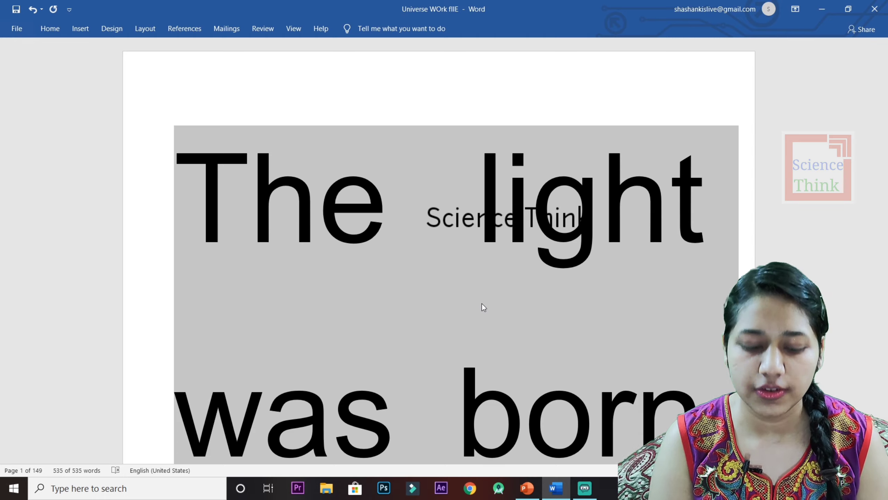
key(ctrl+shift+comma)
key(ctrl+shift+comma)
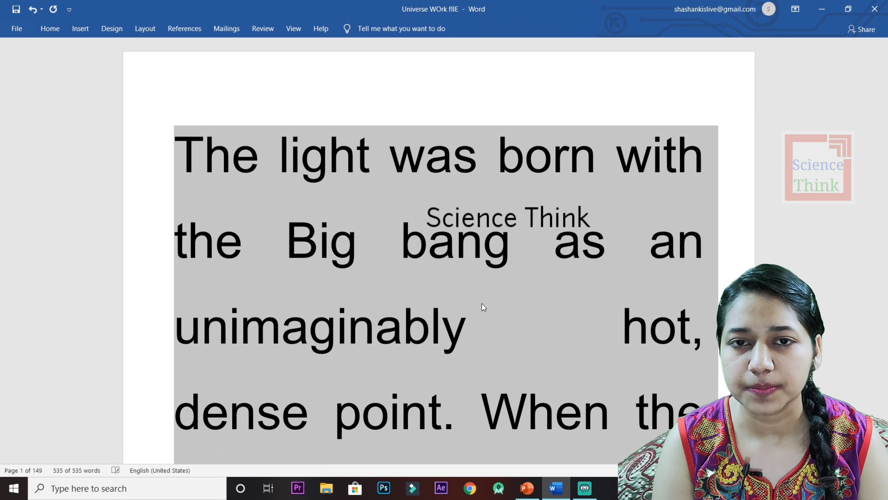
key(ctrl+shift+comma)
key(ctrl+shift+comma)
key(ctrl+shift+comma)
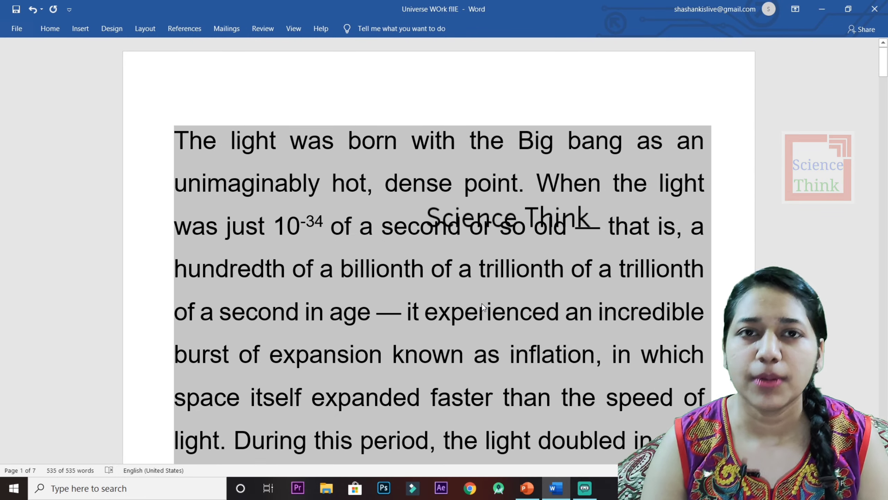
scroll(563, 273, down, 5)
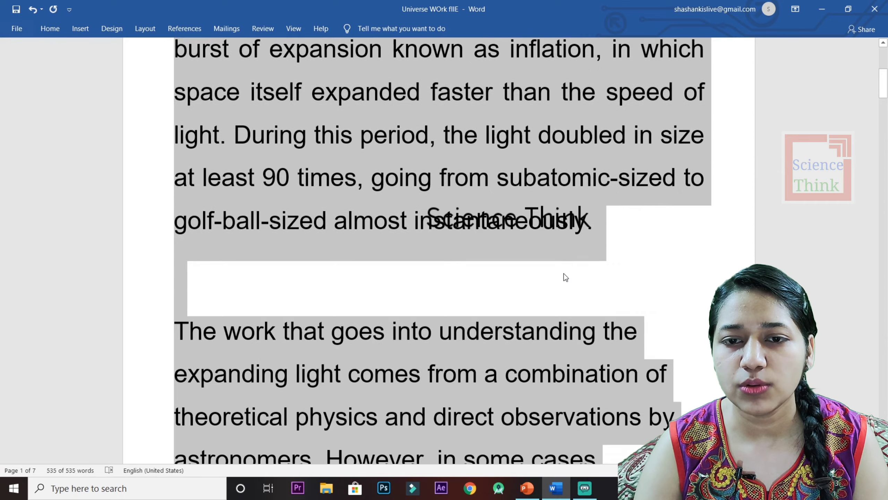
scroll(724, 266, up, 3)
scroll(723, 266, up, 3)
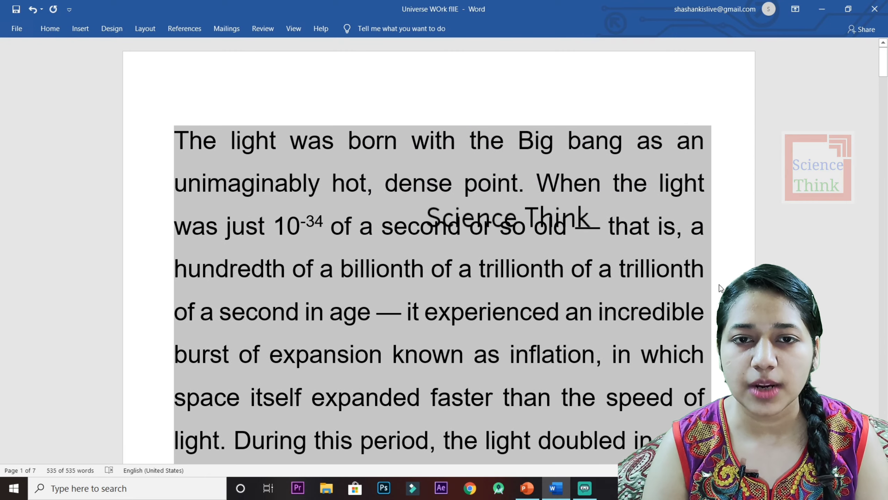
key(ctrl+shift+comma)
key(ctrl+shift+comma)
key(ctrl+shift+comma)
key(ctrl+shift+comma)
key(ctrl+shift+comma)
key(ctrl+shift+comma)
key(ctrl+shift+comma)
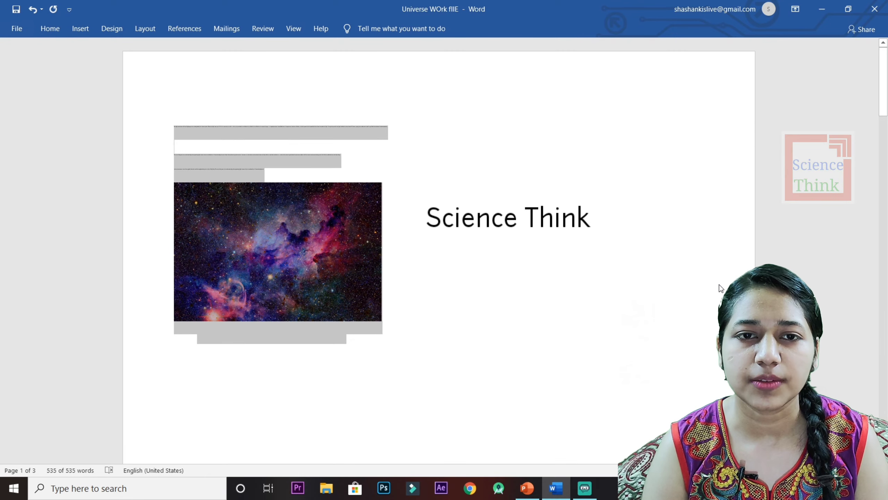
key(ctrl+shift+period)
key(ctrl+shift+period)
key(ctrl+shift+period)
key(ctrl+shift+period)
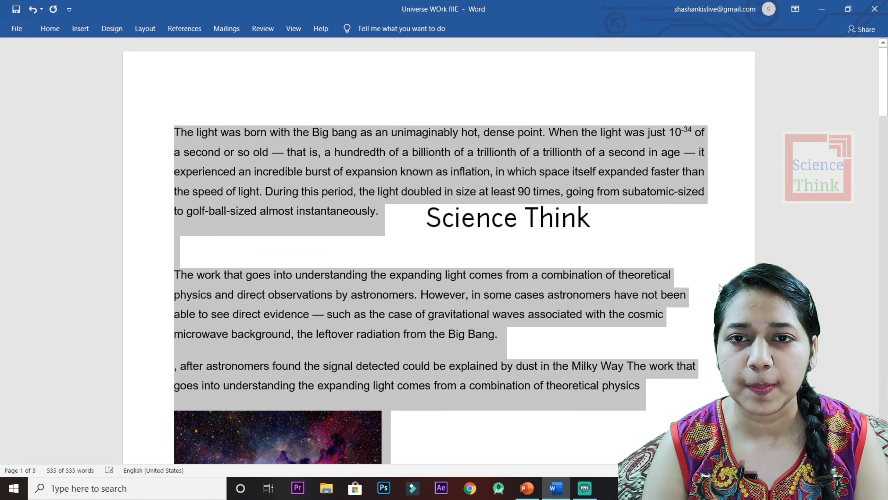
key(ctrl+shift+period)
key(ctrl+shift+period)
key(ctrl+shift+period)
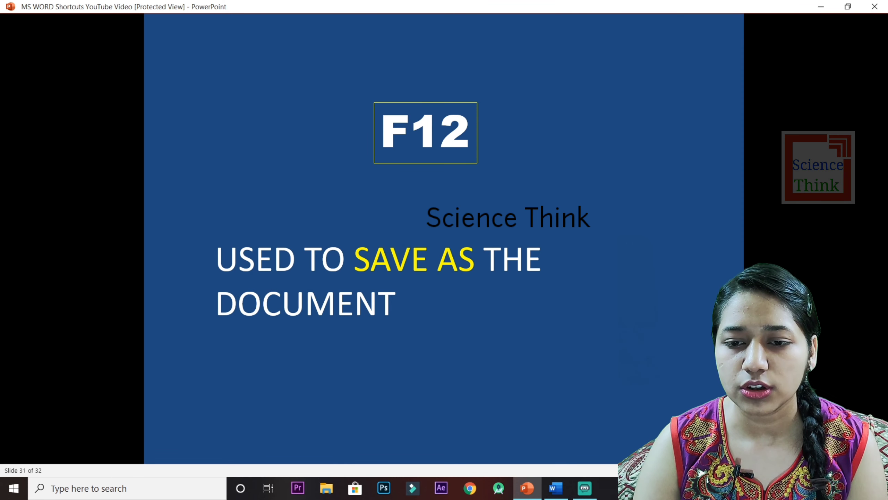
Return to the Universe document in Word after PowerPoint shows the Save As slide 31.
click(567, 493)
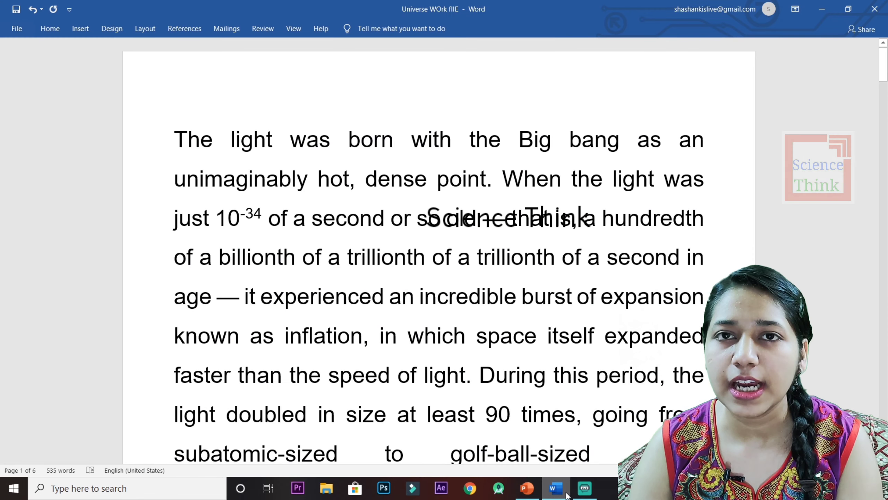
Open Save As with F12, close it without saving, and switch back to the PowerPoint slideshow.
key(F12)
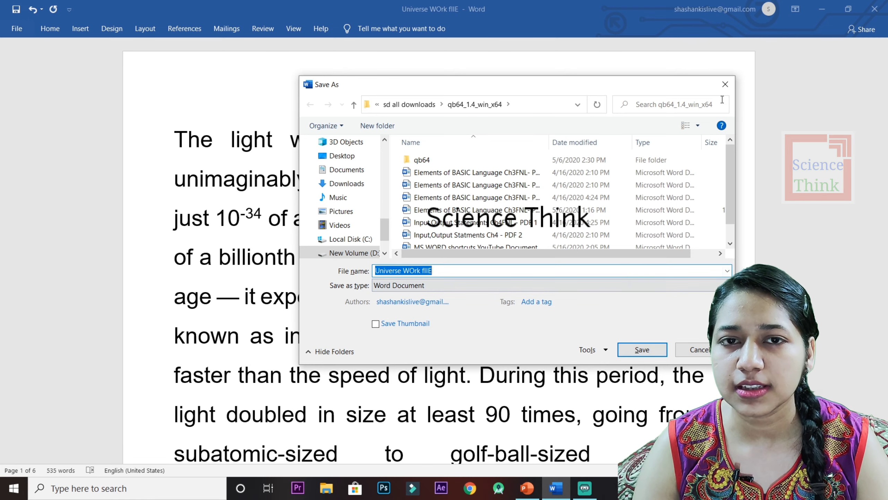
click(724, 89)
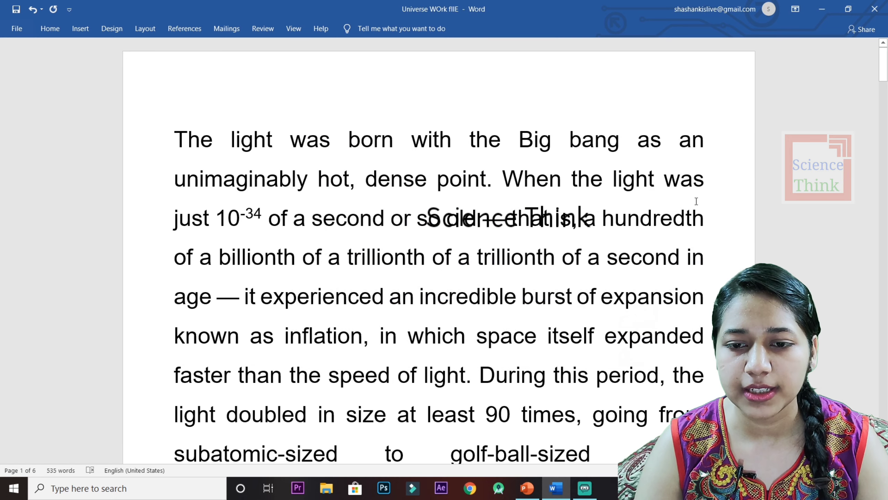
click(527, 487)
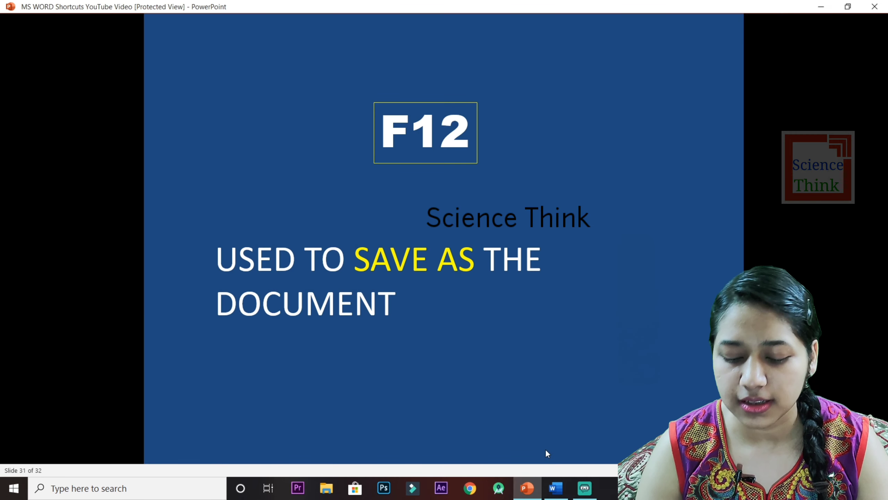
Scroll PowerPoint to the final slide 32 on Alt+F4, then return to the Universe document.
scroll(546, 449, down, 1)
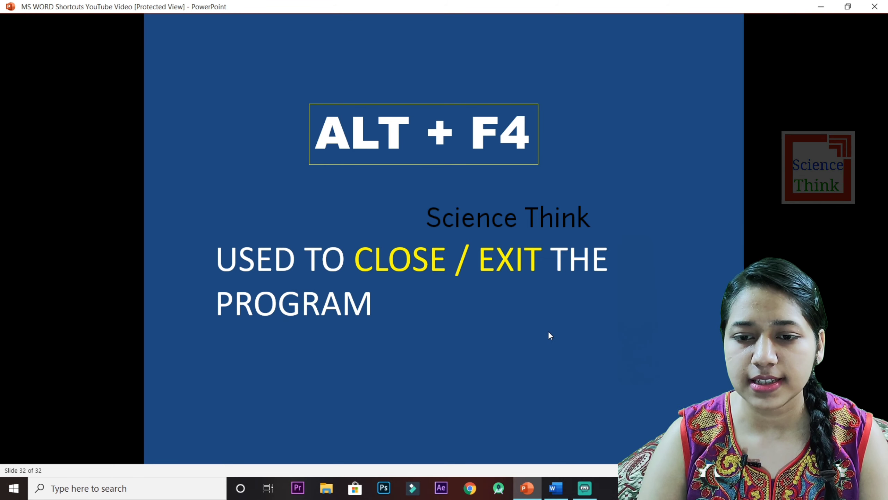
click(546, 491)
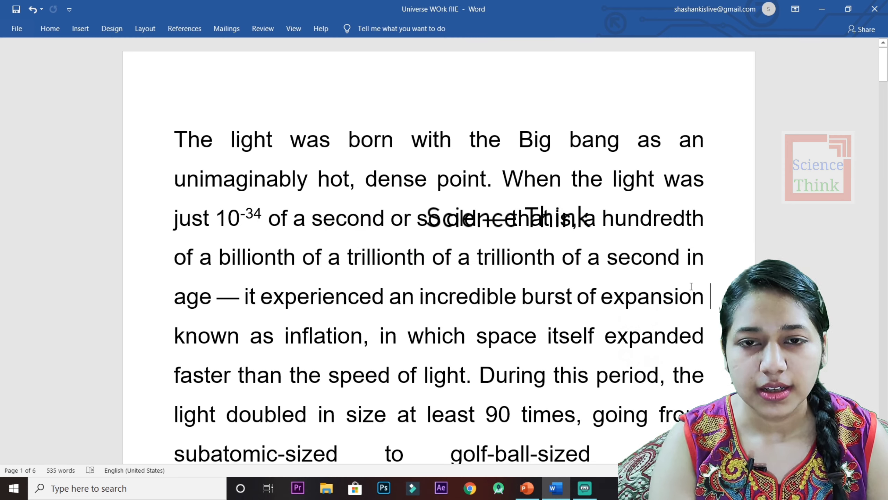
Close Word with Alt+F4, saving the document's changes and keeping the copied item.
key(alt+F4)
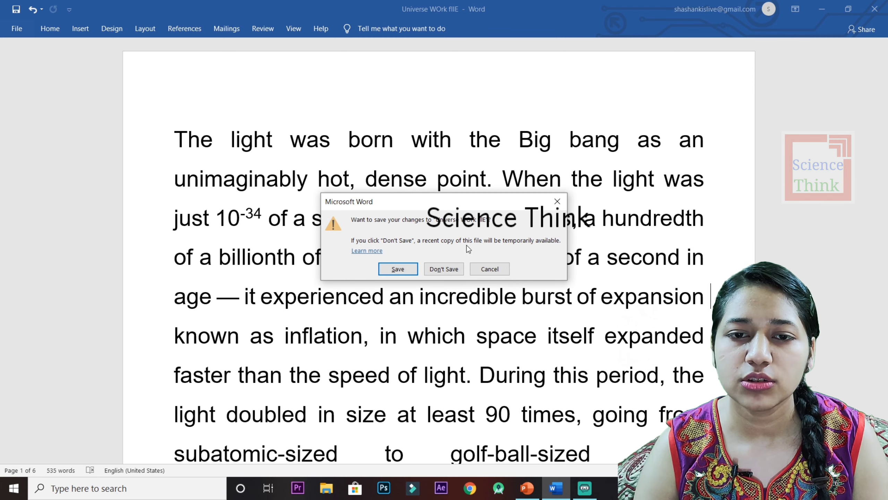
click(412, 271)
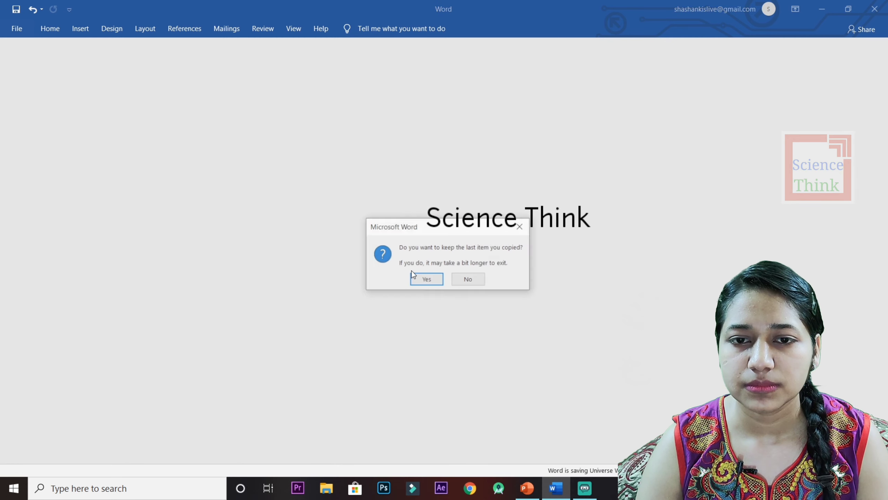
click(434, 282)
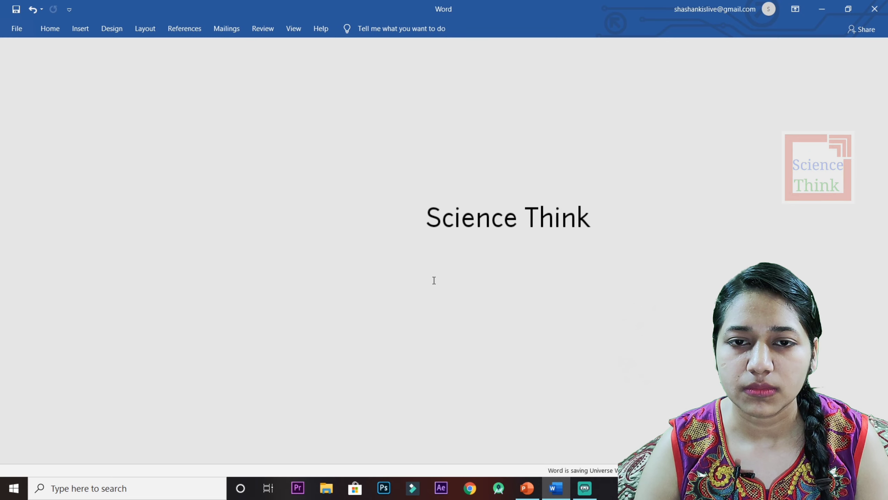